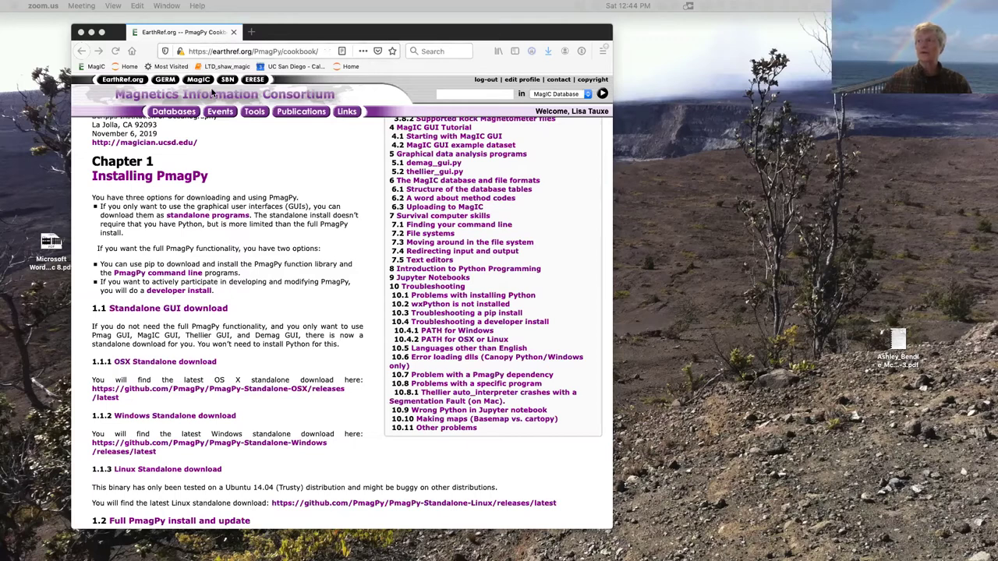
Open the latest OSX standalone release page from section 1.1.1 of the PmagPy Cookbook.
scroll(124, 194, up, 5)
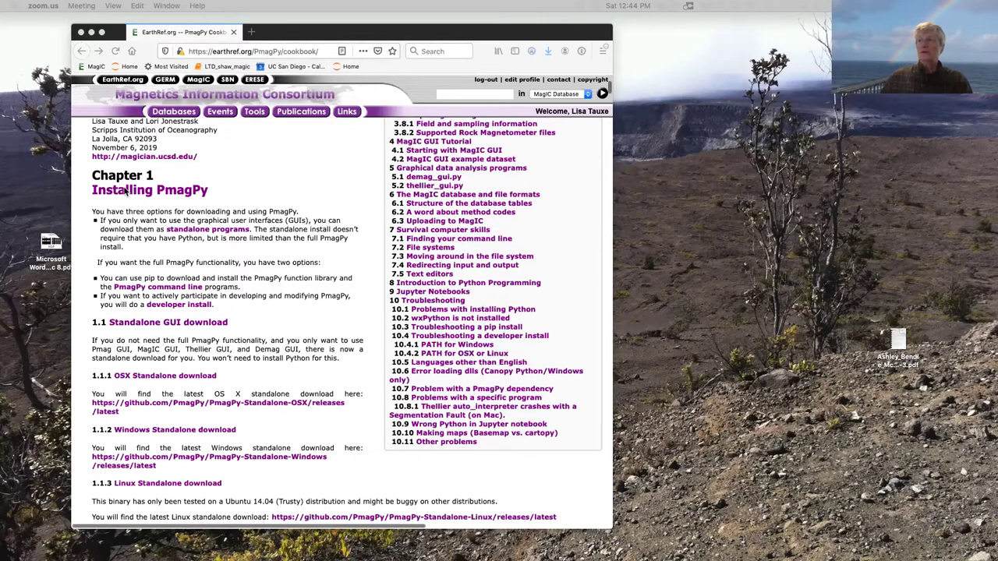
scroll(123, 191, down, 8)
scroll(123, 191, up, 4)
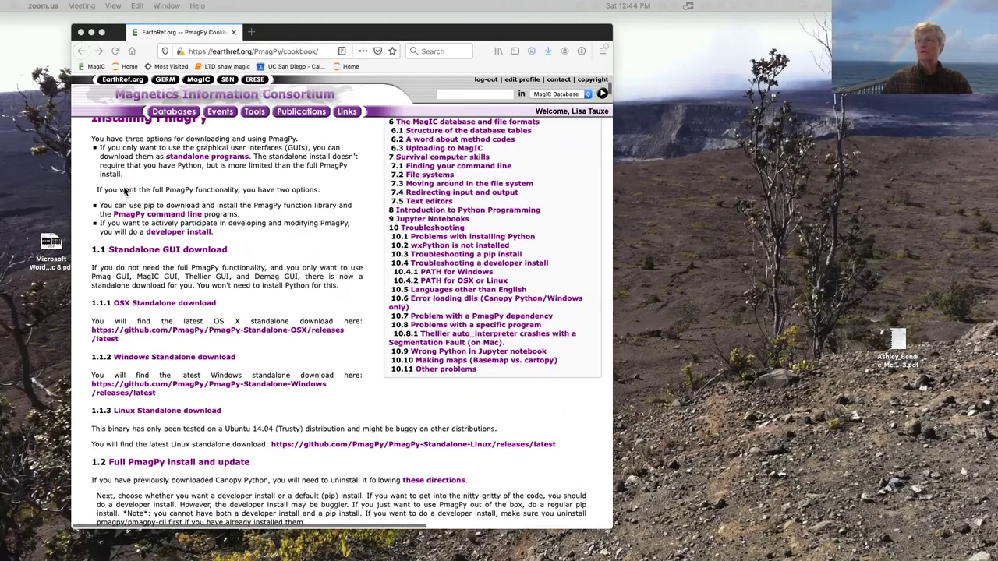
scroll(125, 194, down, 3)
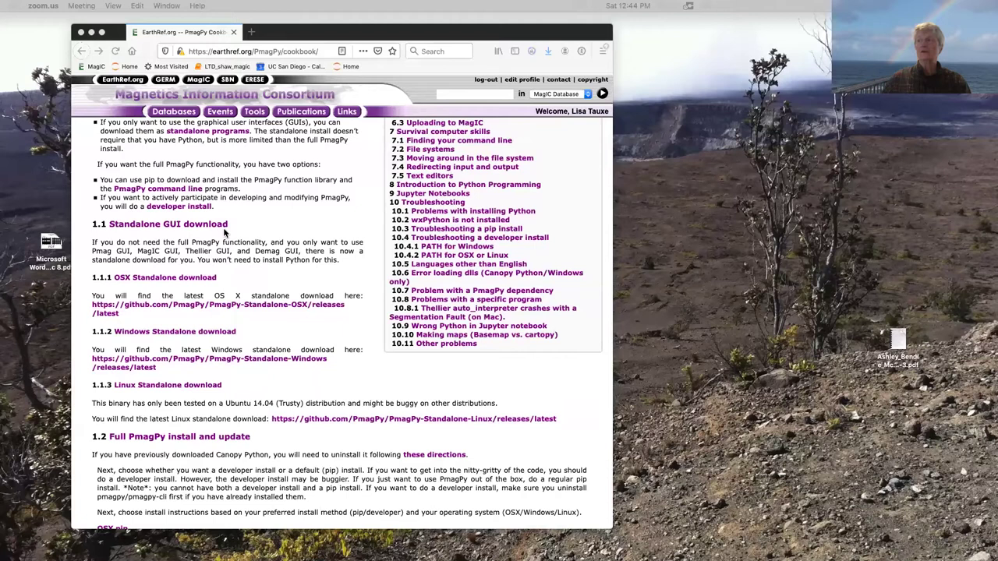
scroll(142, 271, right, 1)
scroll(147, 283, down, 1)
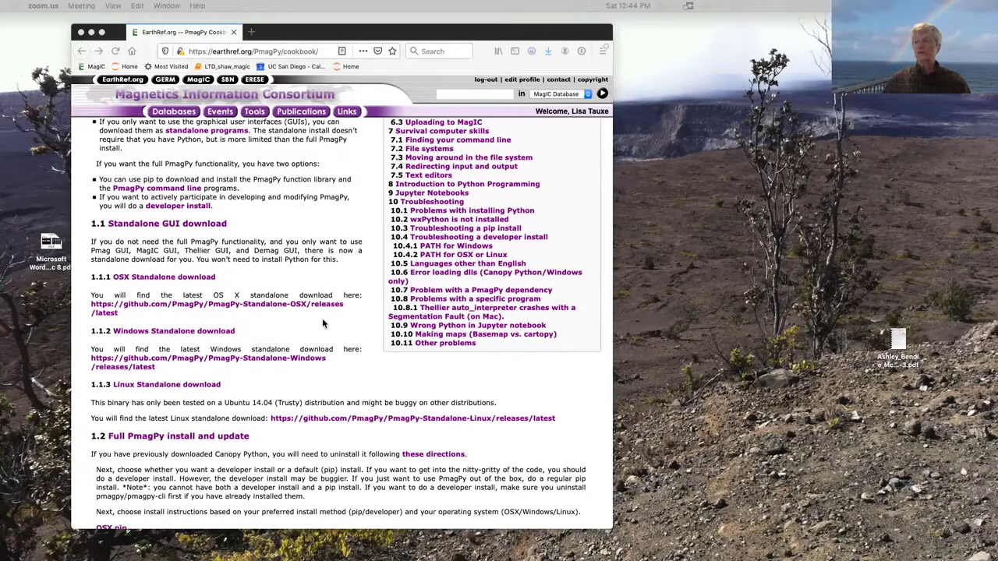
click(147, 309)
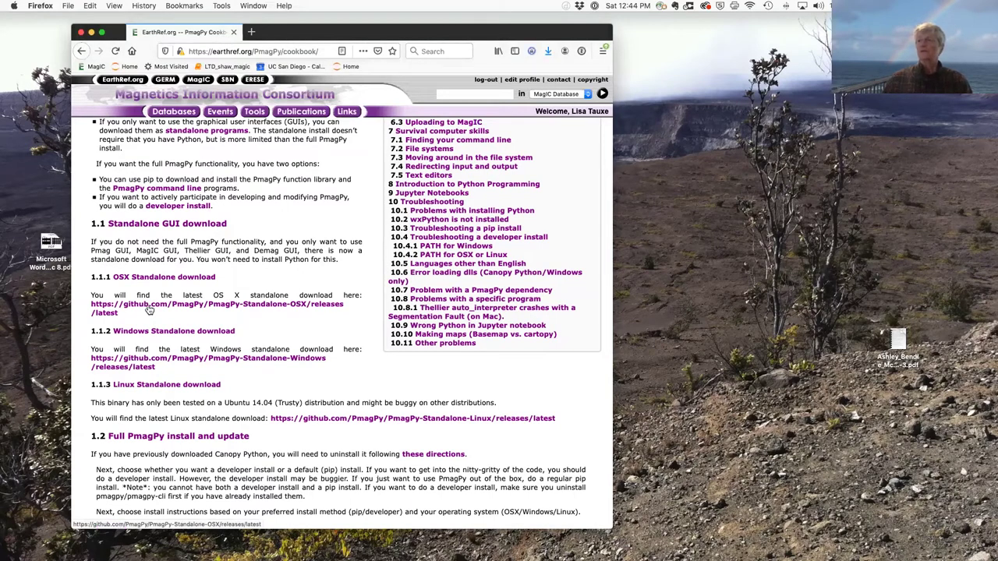
click(155, 308)
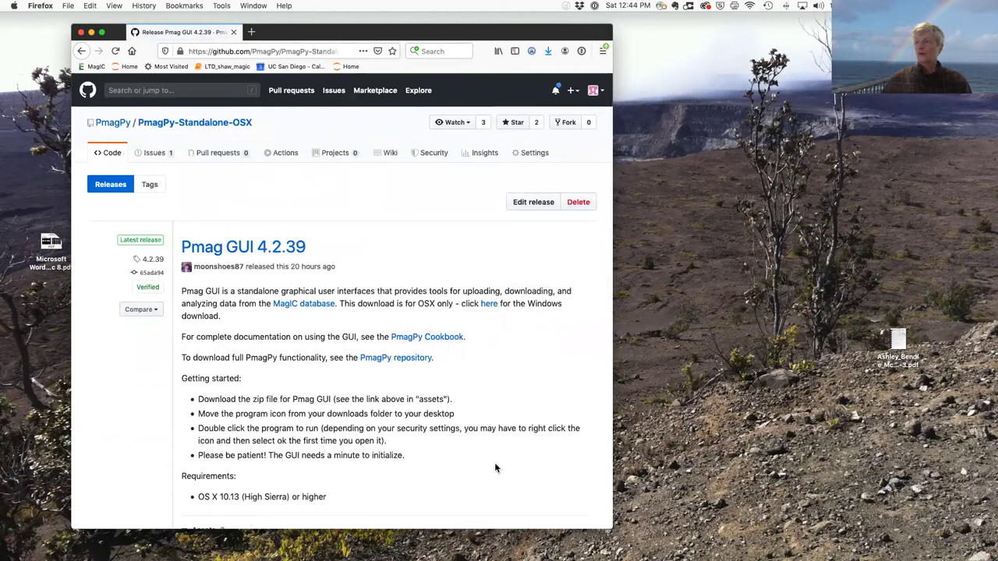
Download the pmag_gui_4.2.39.app.zip asset from the Pmag GUI 4.2.39 release.
scroll(496, 466, down, 5)
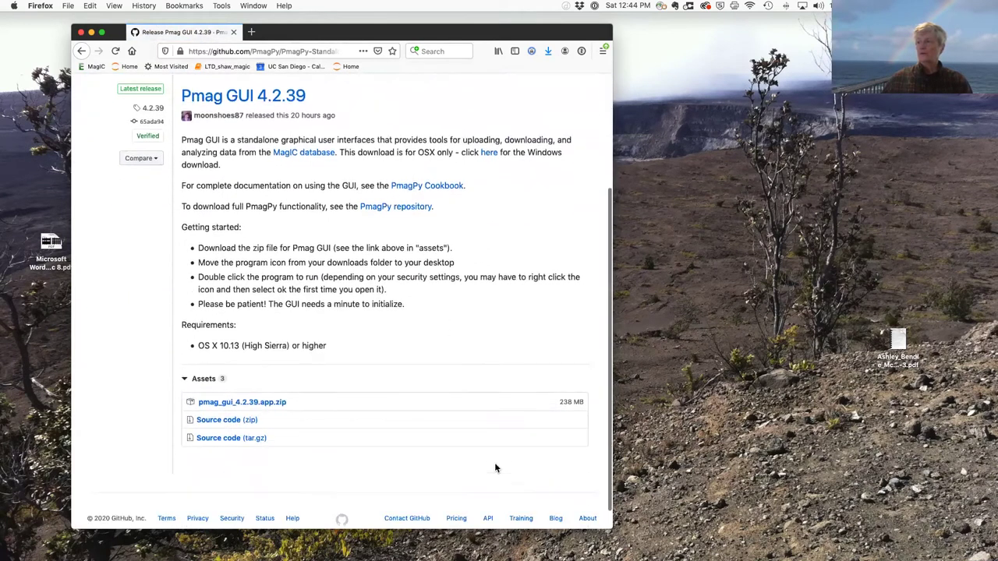
click(233, 381)
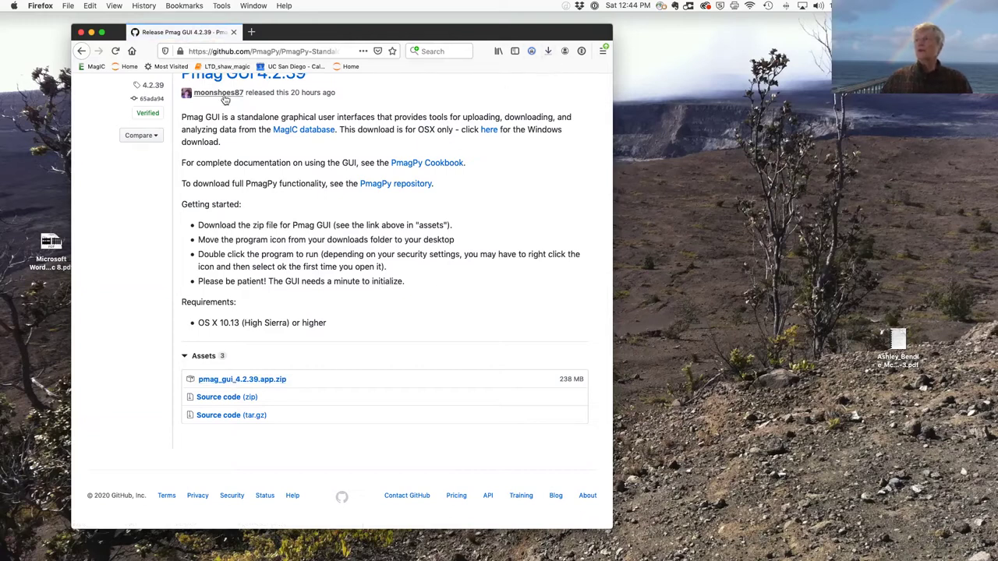
scroll(221, 100, down, 1)
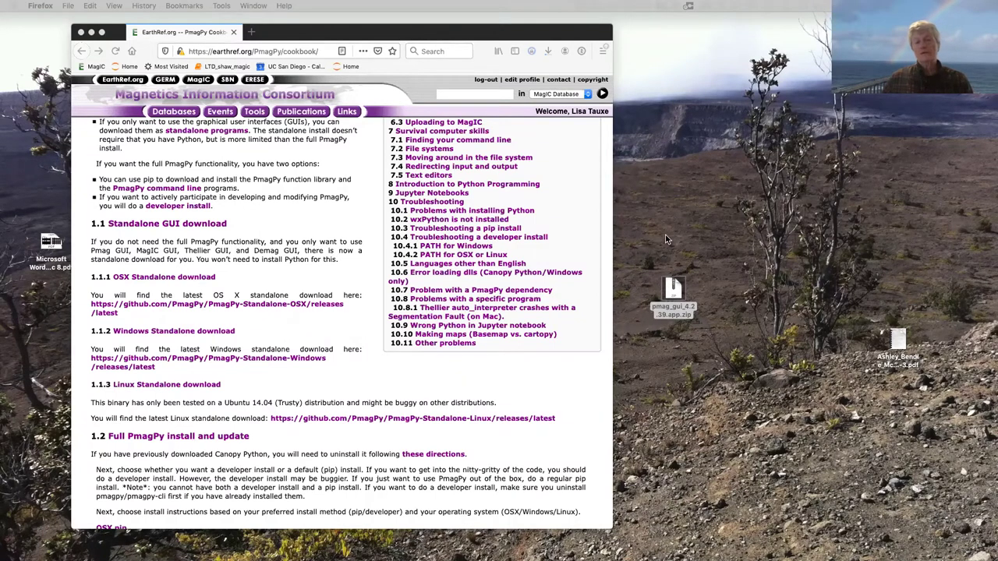
Extract pmag_gui_4.2.39.app.zip on the desktop and open the extracted application.
click(674, 295)
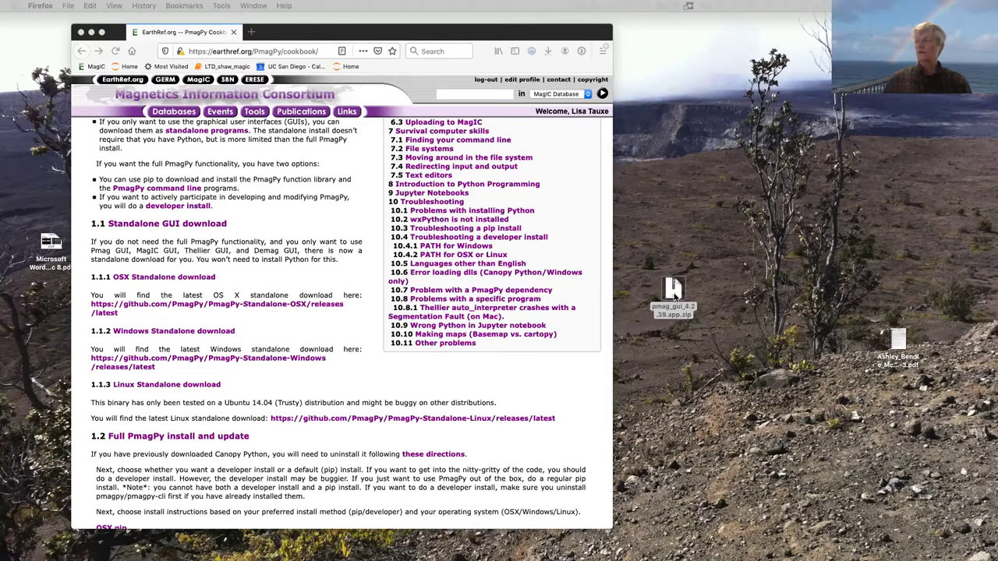
double_click(674, 293)
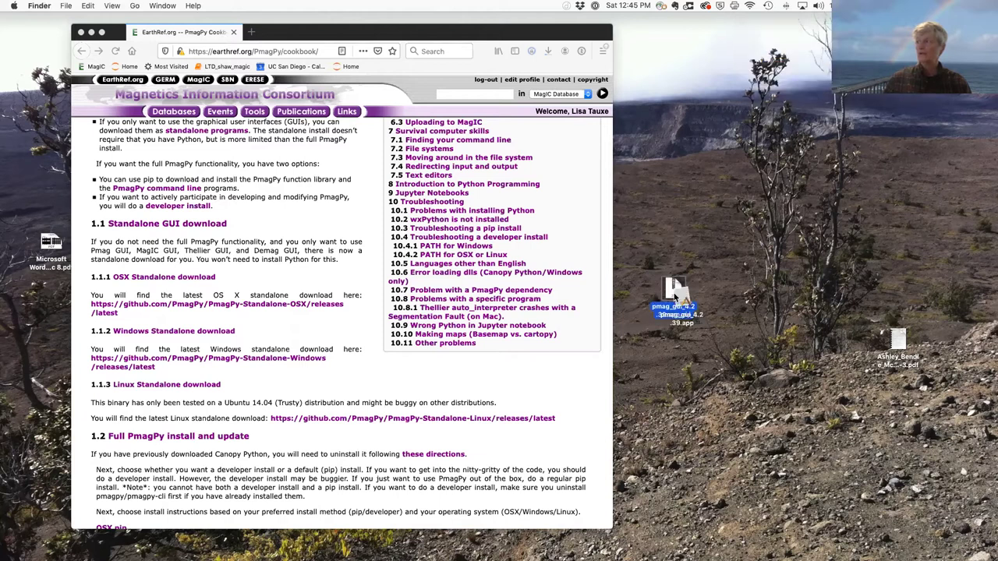
drag(679, 298, 660, 363)
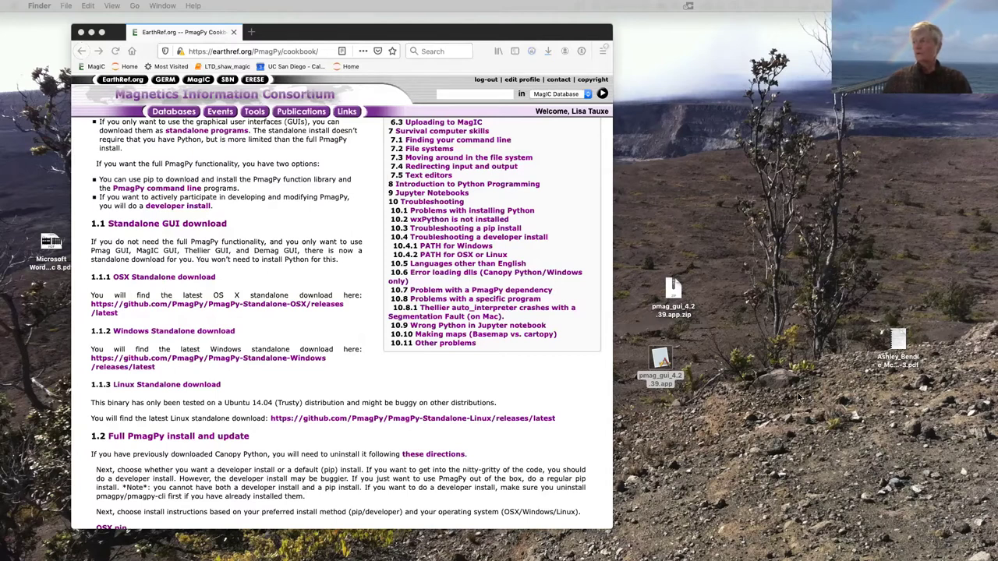
right_click(661, 361)
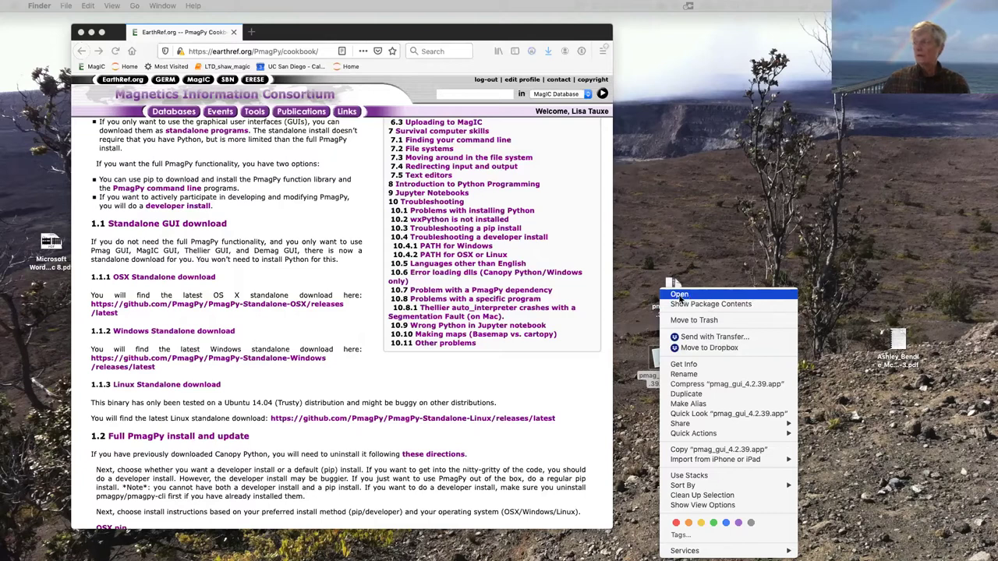
click(680, 295)
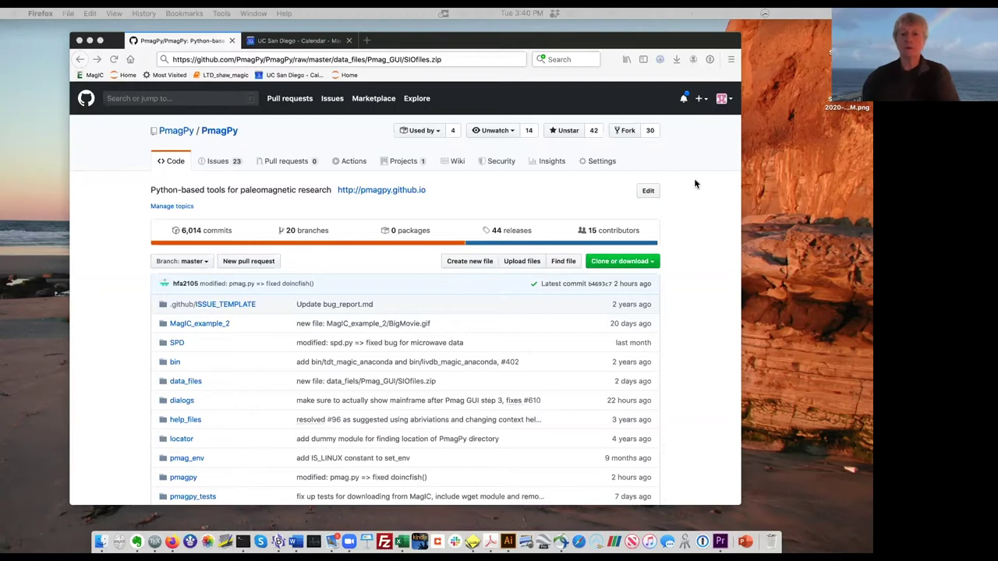
Download SIOfiles.zip from github.com/PmagPy/PmagPy/raw/master/data_files/Pmag_GUI/SIOfiles.zip and move the downloaded SIOfiles(1).zip copy to the Trash.
click(686, 42)
drag(687, 44, 689, 81)
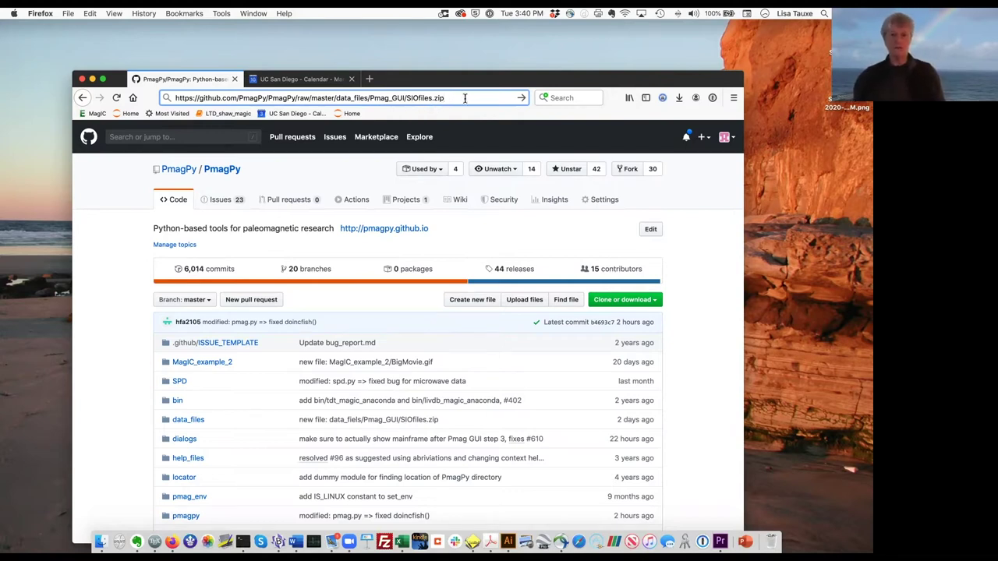
key(Return)
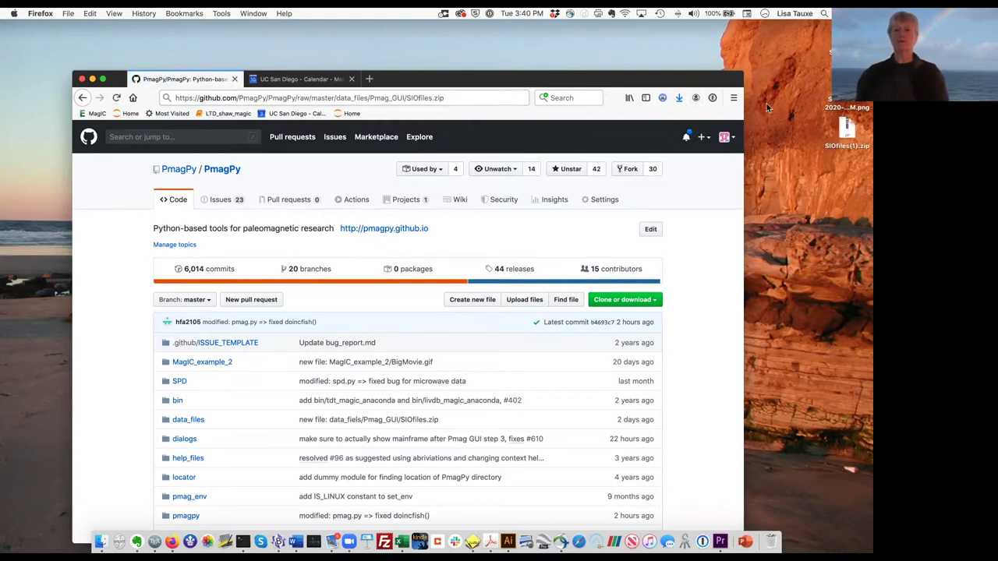
drag(844, 131, 770, 541)
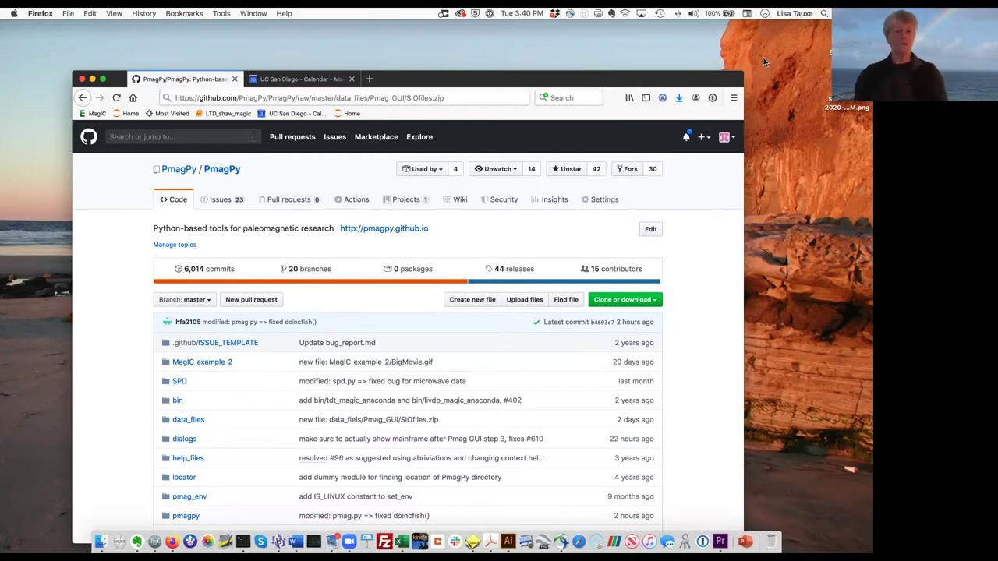
Move the browser window aside on the desktop and open the SIOfiles folder.
drag(686, 80, 702, 49)
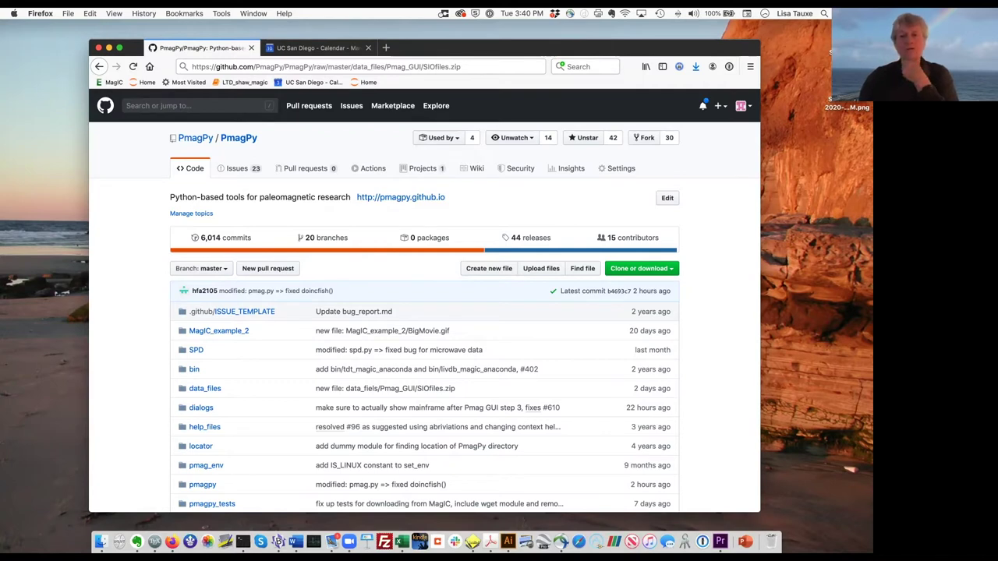
click(278, 541)
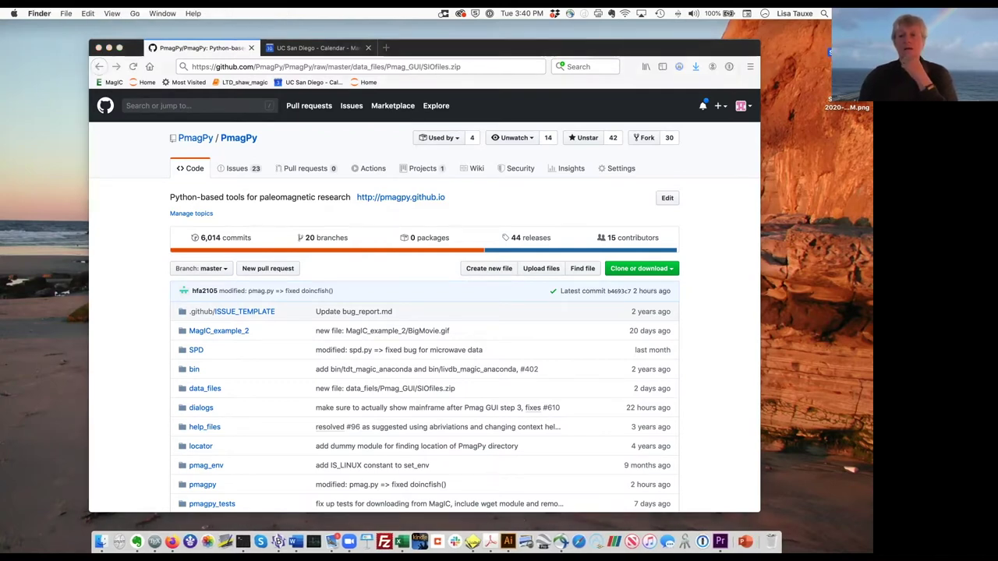
click(822, 143)
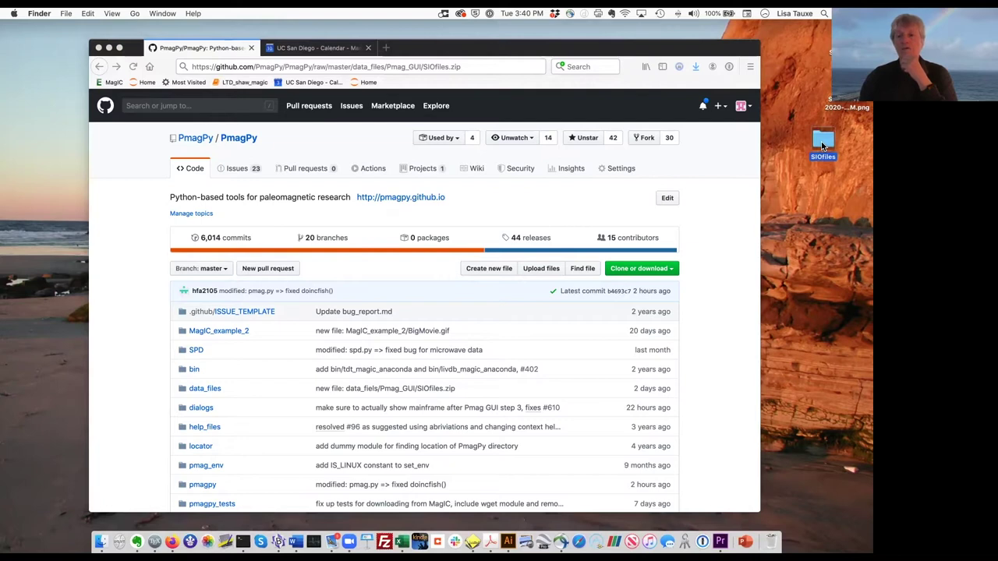
double_click(823, 144)
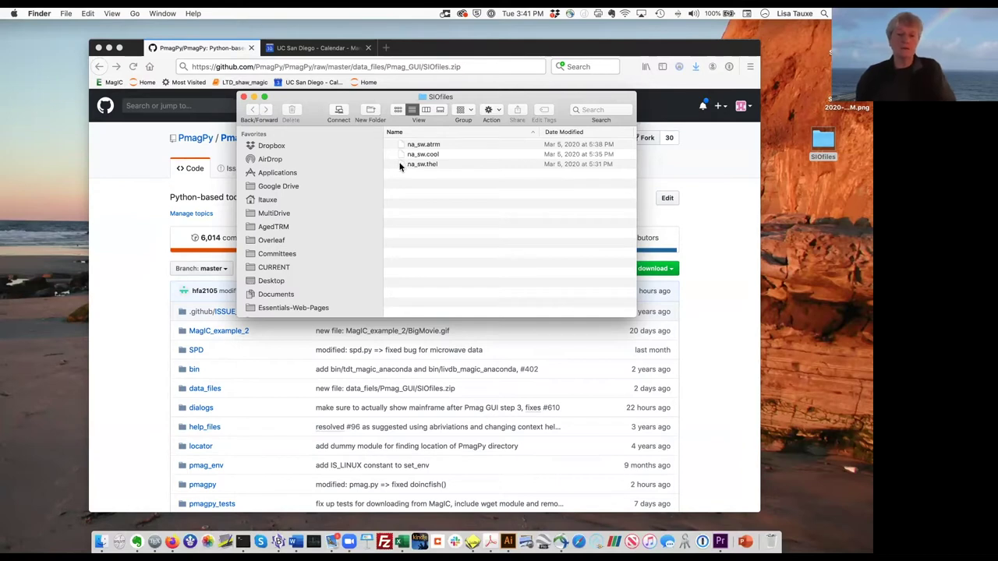
Open na_sw.thel from the SIOfiles folder in BBEdit and move its window clear of the screen corner.
drag(400, 166, 275, 541)
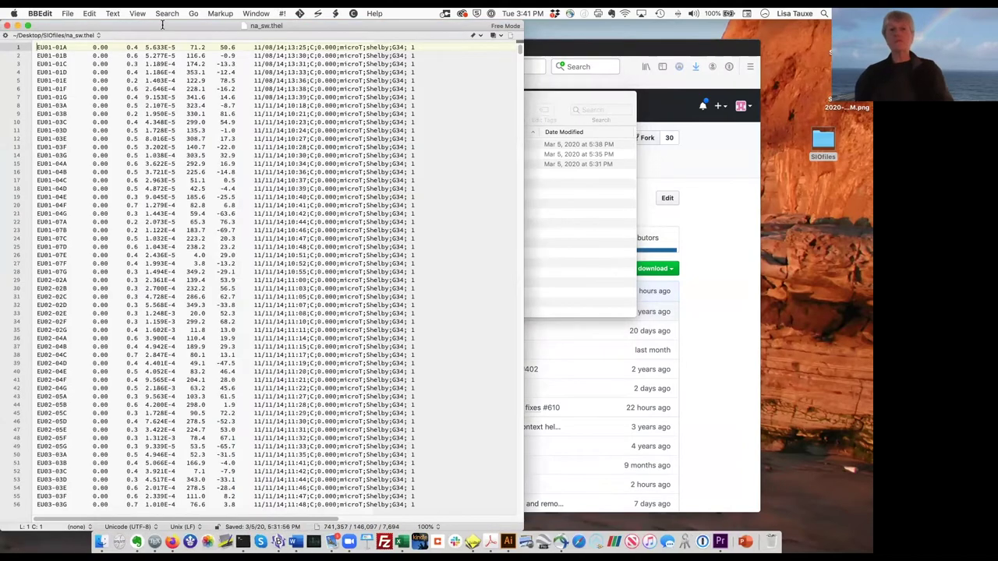
mouse_move(163, 25)
mouse_down()
mouse_move(239, 77)
mouse_move(252, 65)
mouse_move(161, 25)
mouse_up()
drag(174, 21, 238, 71)
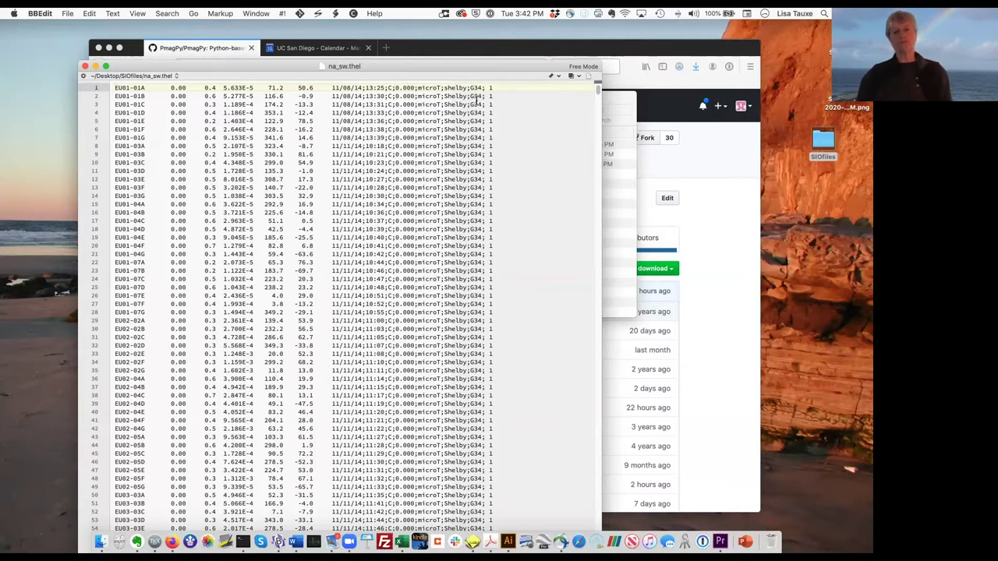
Examine the treatment step codes and lab field values for successive specimens in na_sw.thel.
scroll(173, 146, down, 15)
scroll(172, 146, down, 2)
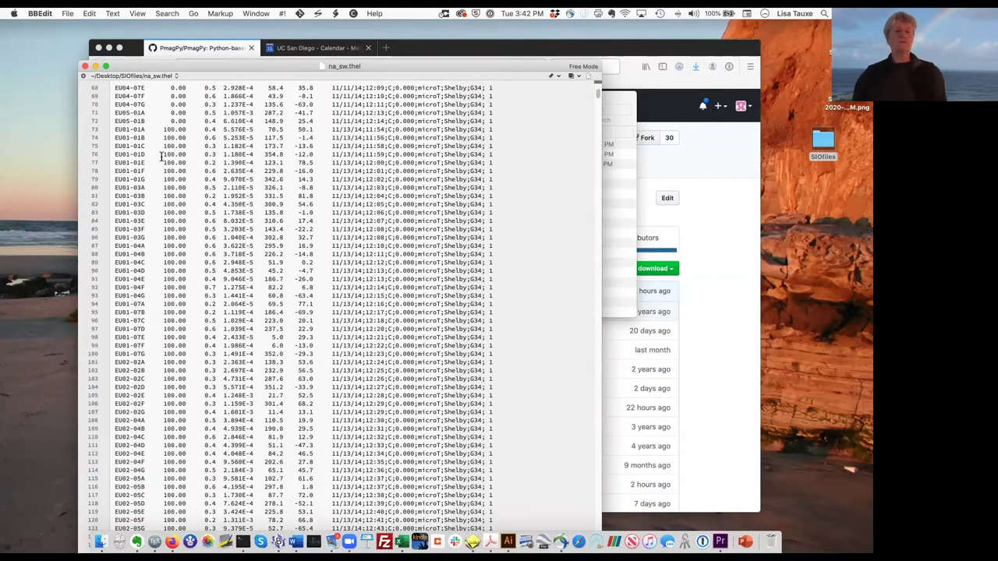
scroll(199, 161, down, 1)
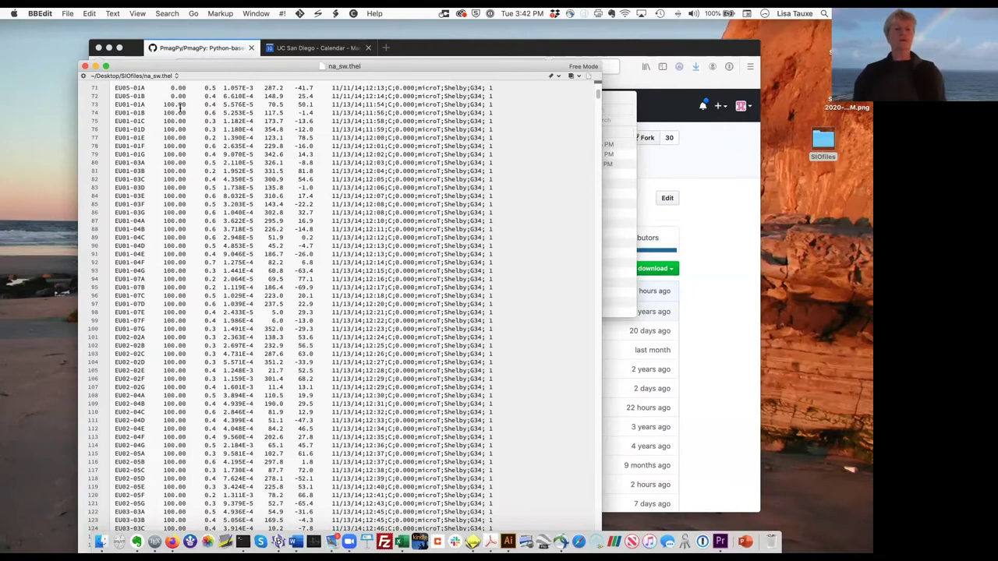
scroll(200, 178, down, 20)
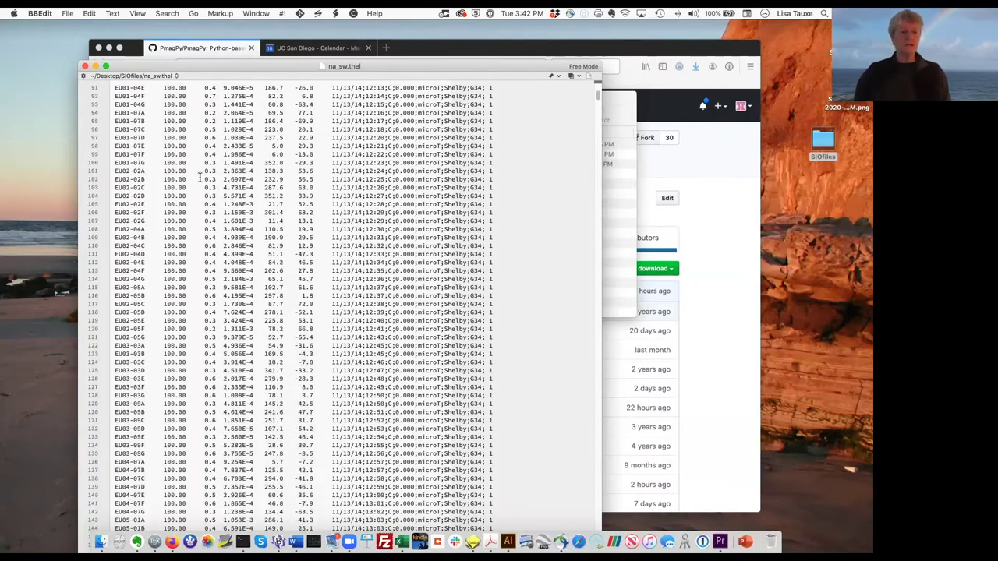
scroll(199, 178, up, 3)
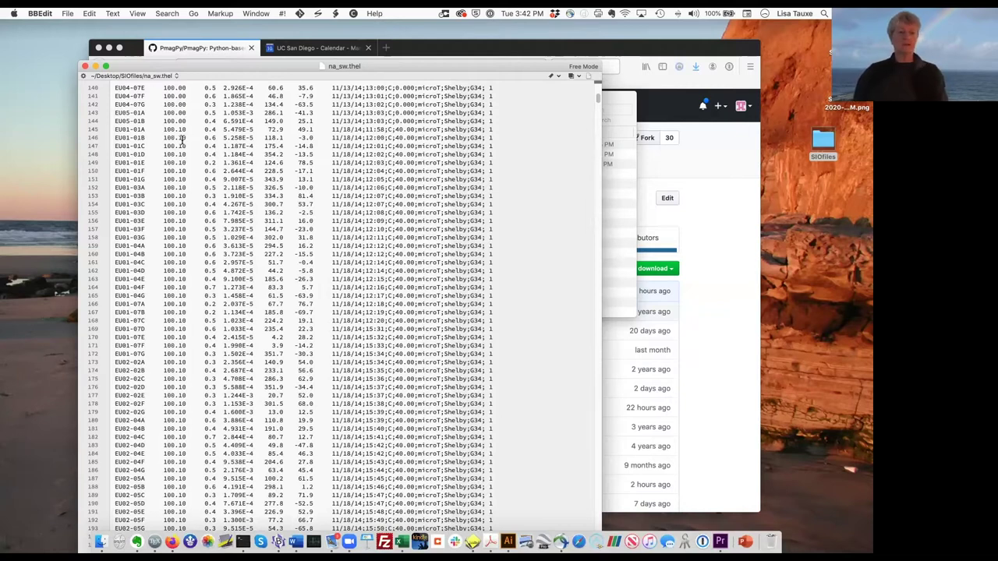
scroll(182, 139, down, 15)
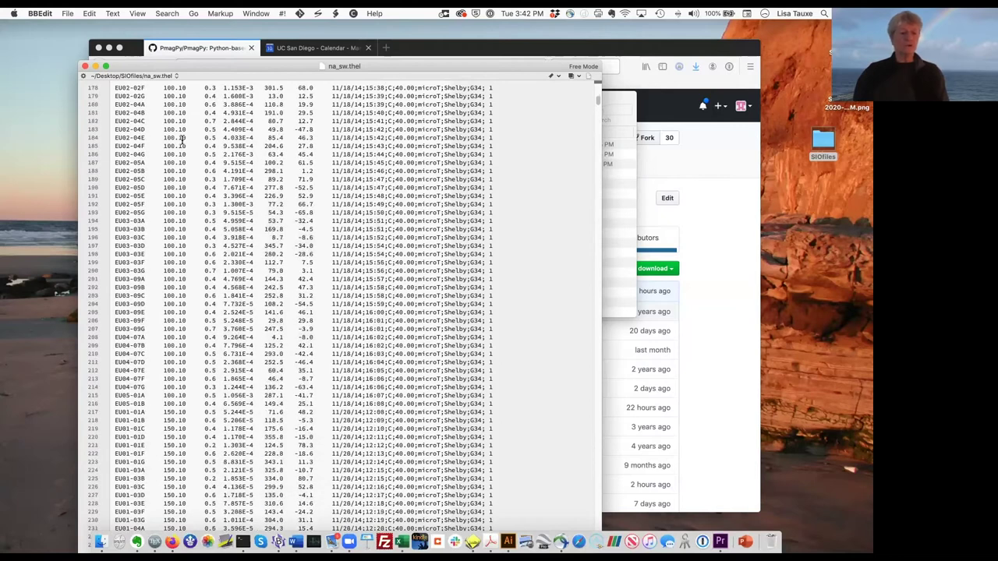
scroll(181, 140, down, 12)
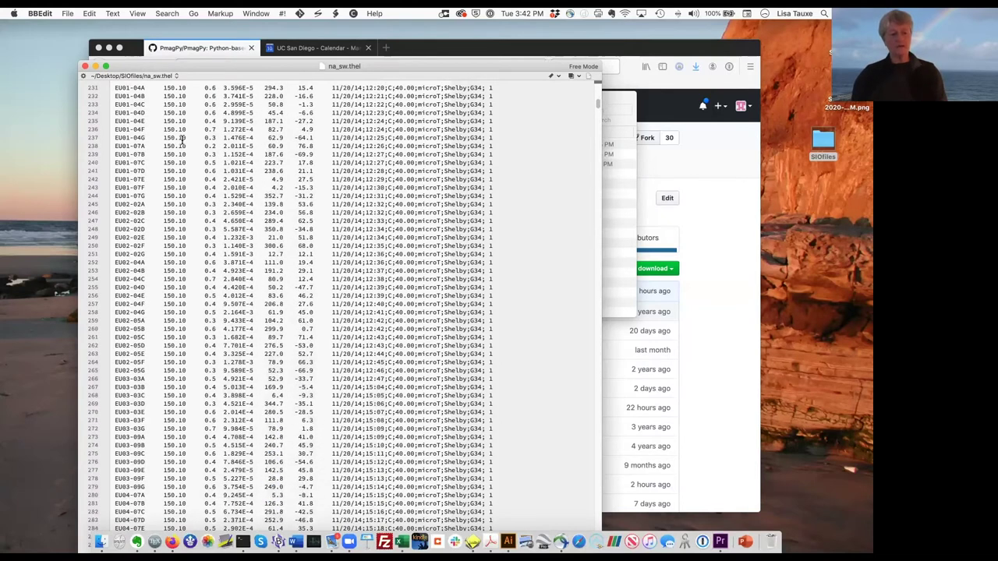
scroll(182, 140, down, 20)
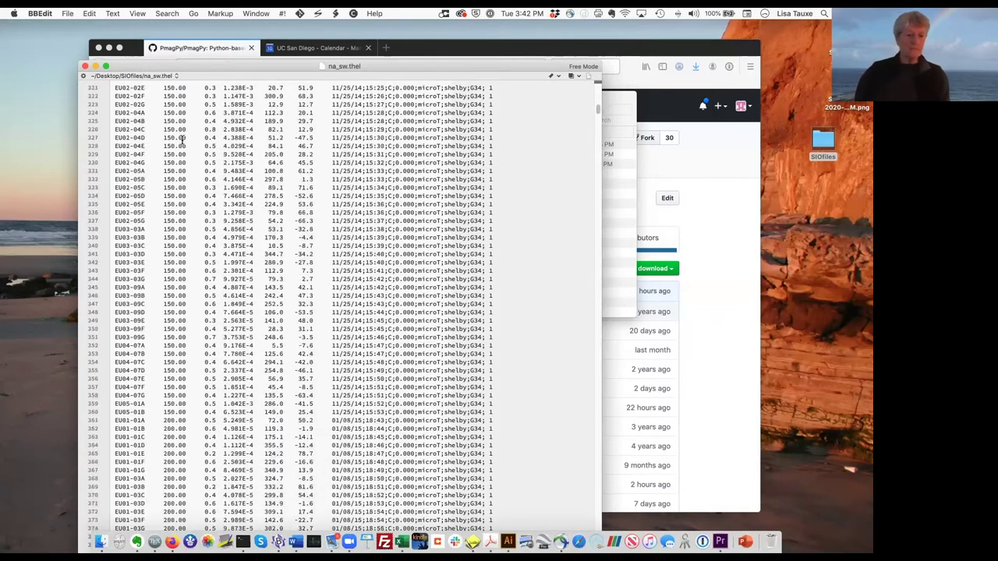
scroll(182, 140, down, 20)
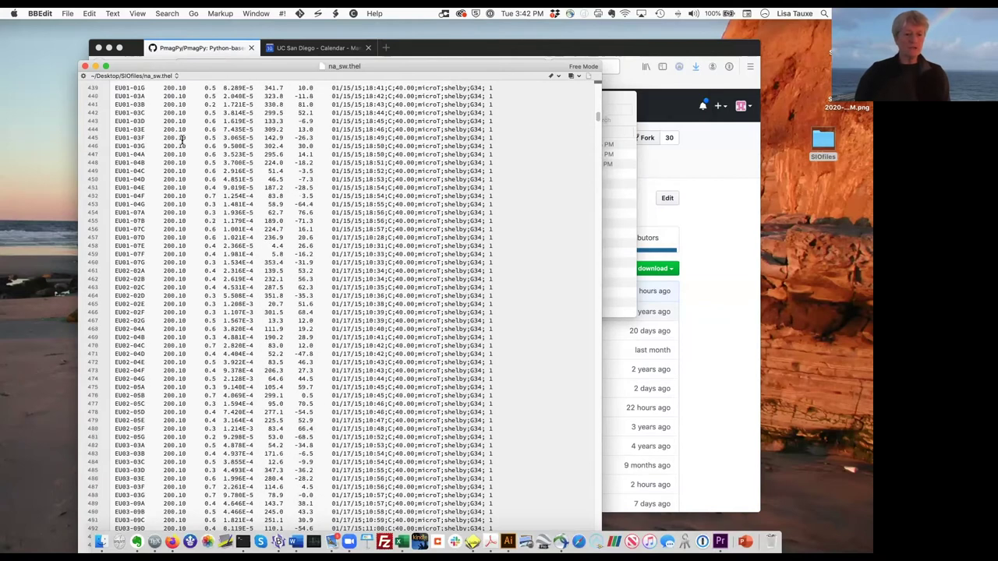
scroll(182, 140, down, 20)
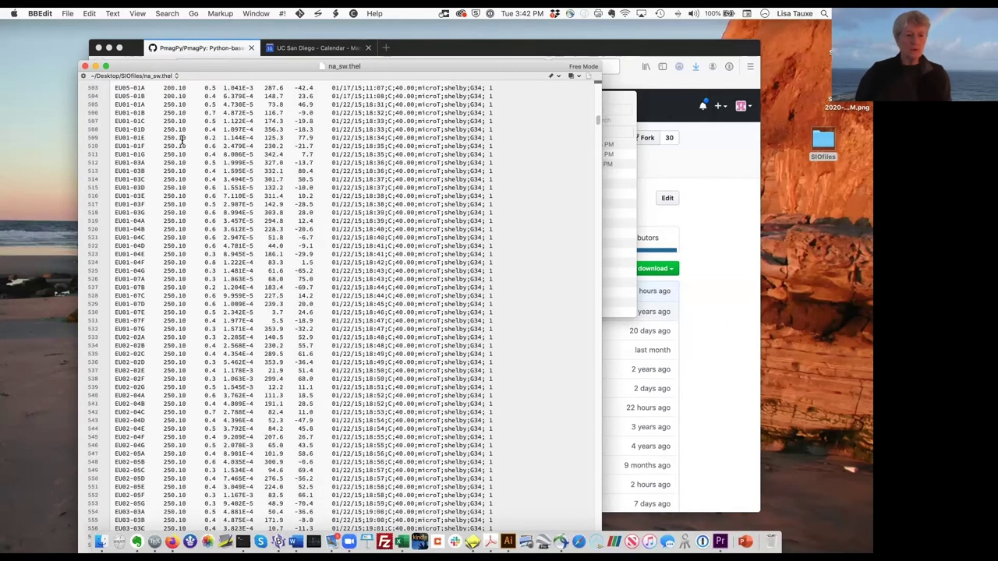
scroll(181, 140, down, 20)
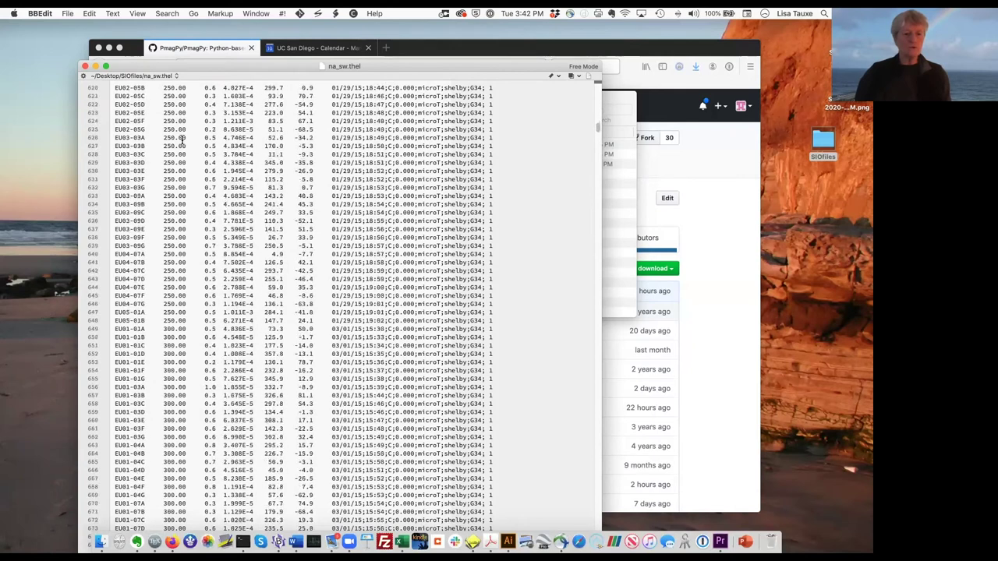
scroll(182, 139, down, 12)
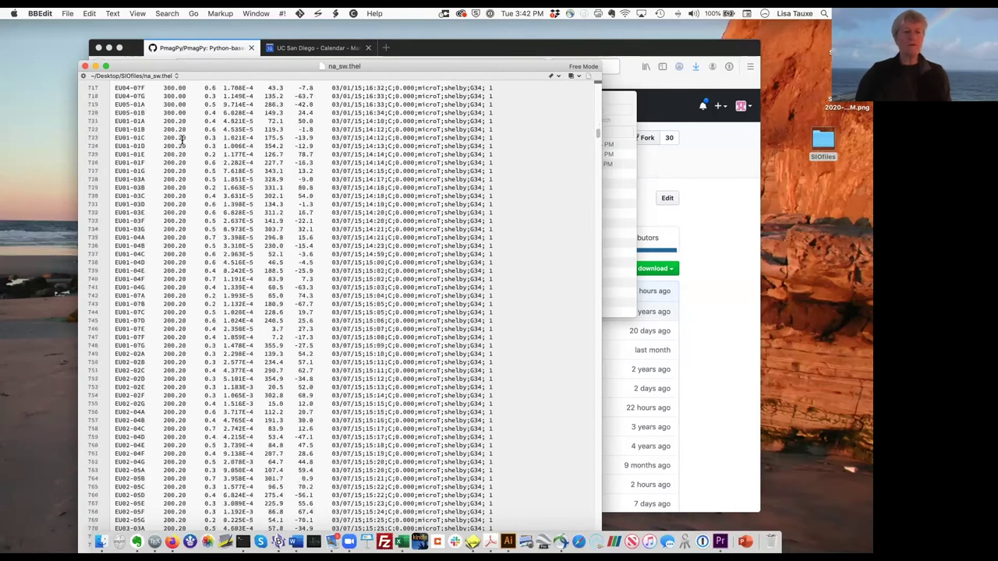
scroll(195, 139, up, 3)
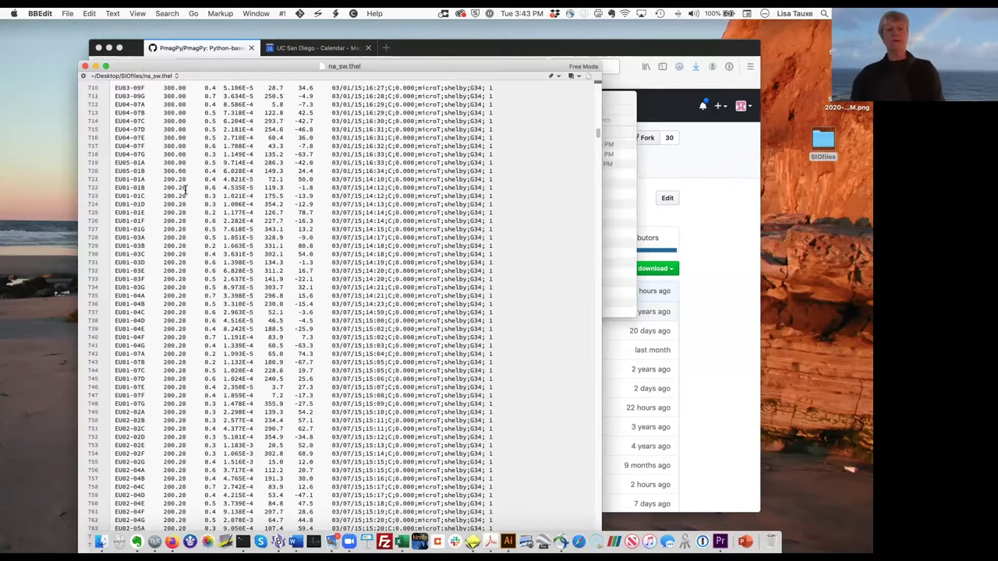
Finish reviewing the specimen treatment steps in na_sw.thel from its beginning and close the file.
scroll(185, 189, up, 20)
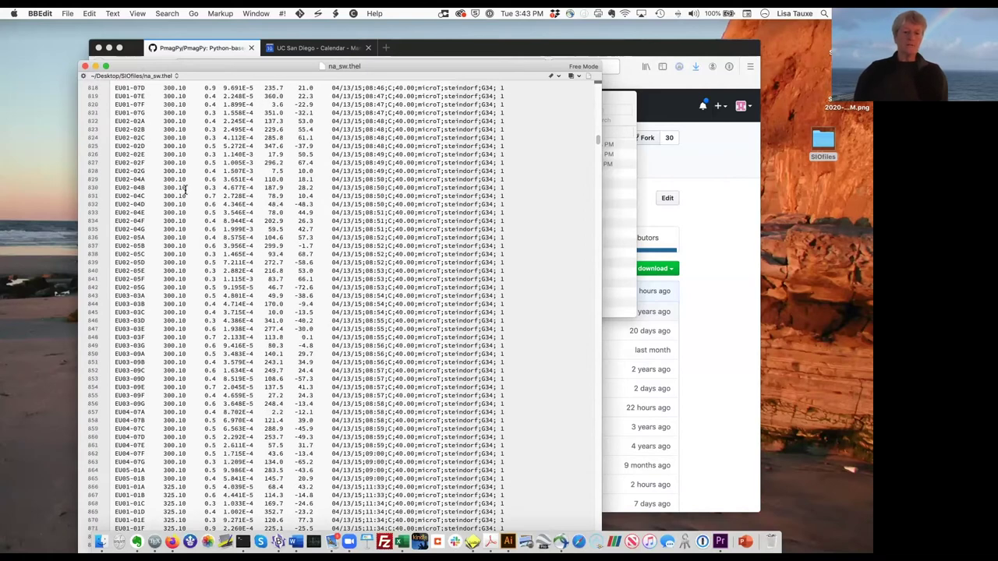
scroll(185, 190, up, 20)
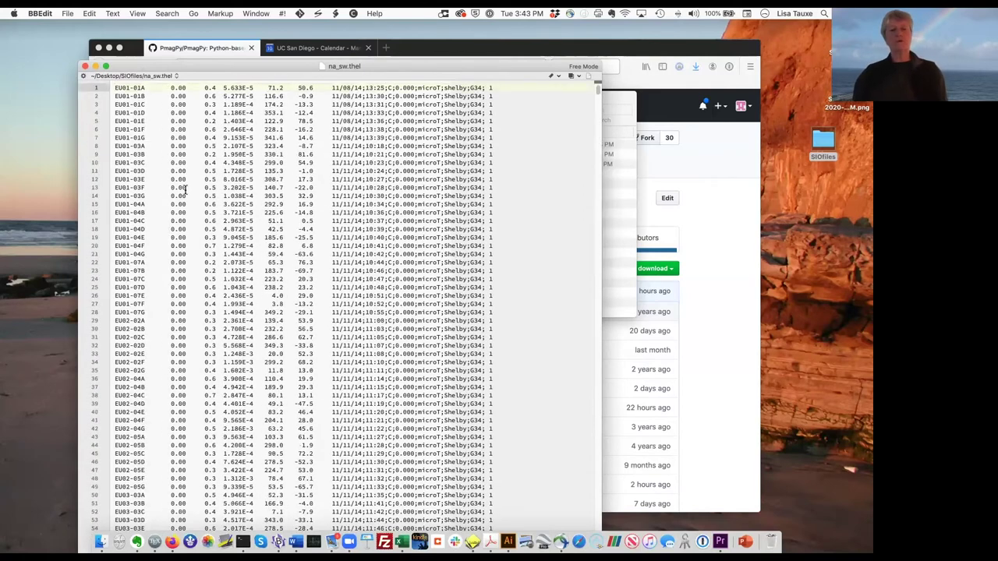
scroll(185, 189, down, 18)
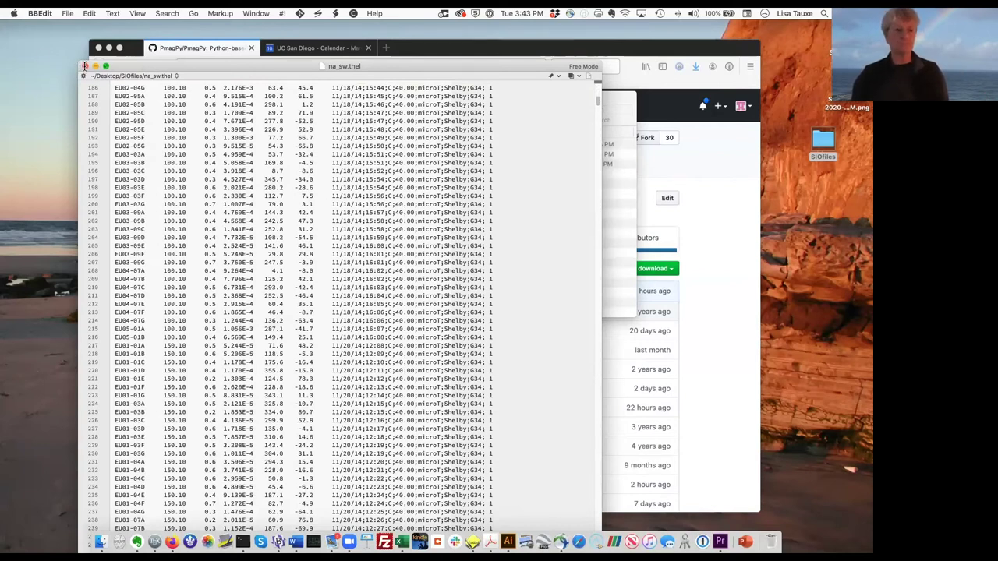
click(84, 65)
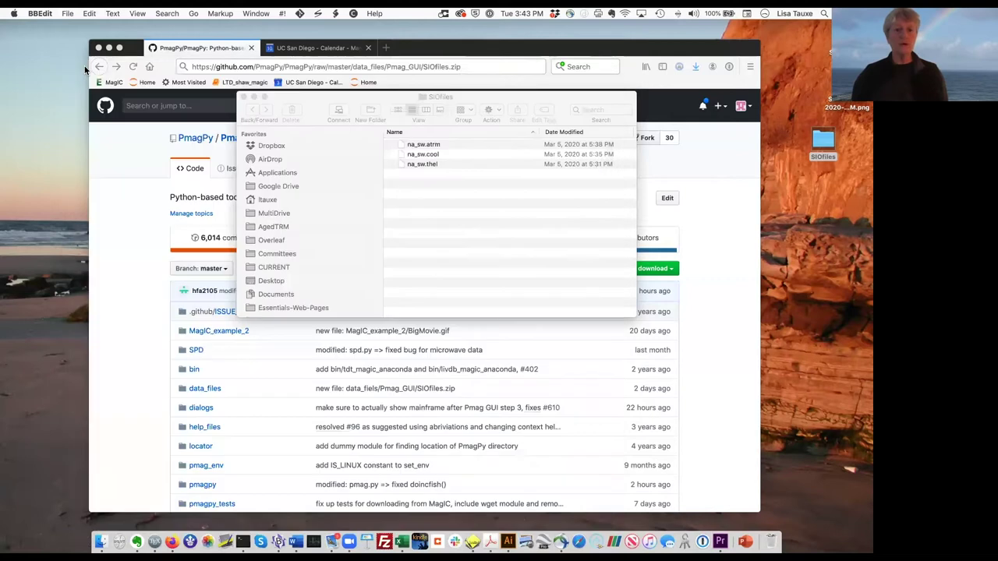
Open na_sw.cool from the SIOfiles folder in BBEdit and move its window clear of the screen corner.
click(418, 159)
click(418, 158)
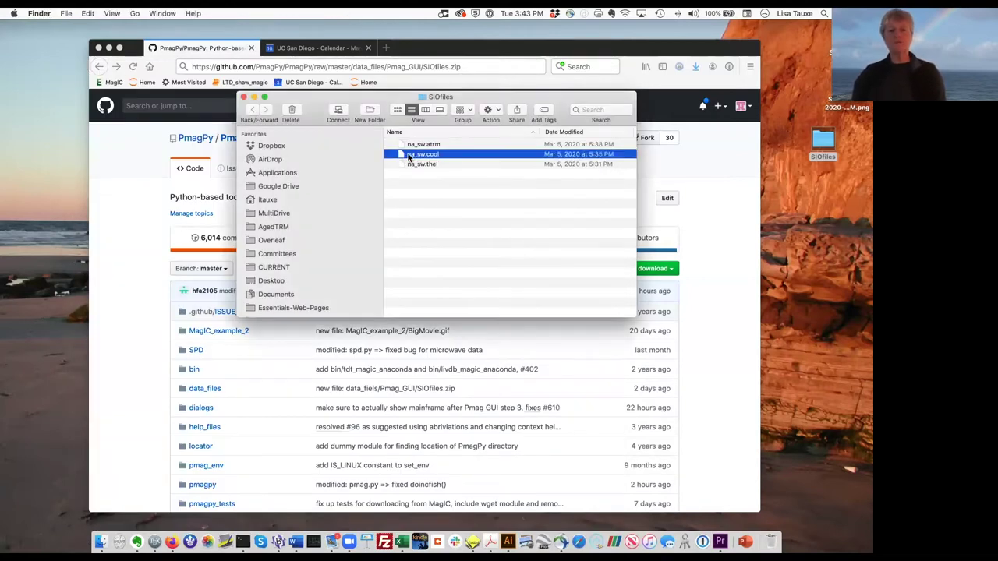
drag(400, 157, 278, 541)
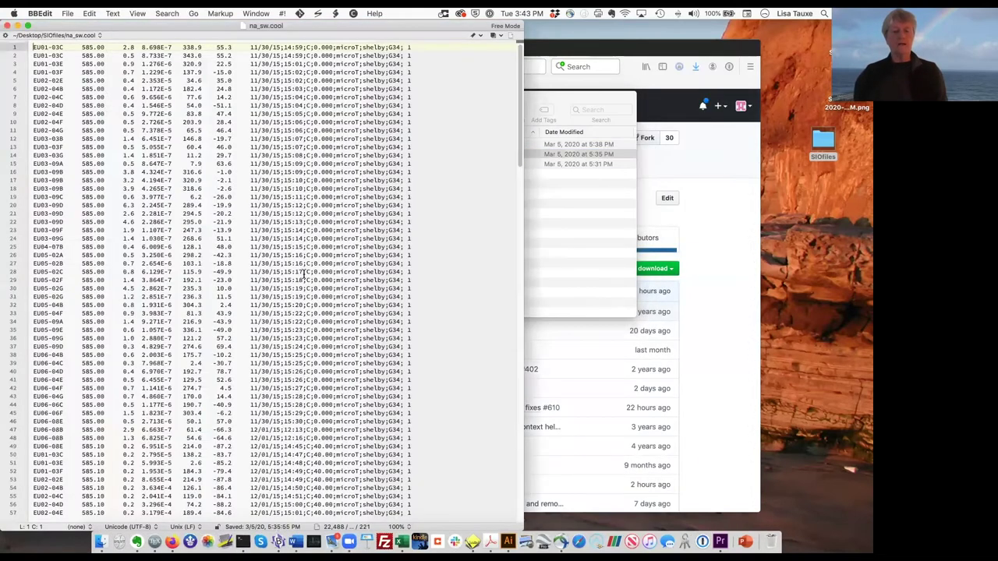
drag(195, 29, 323, 55)
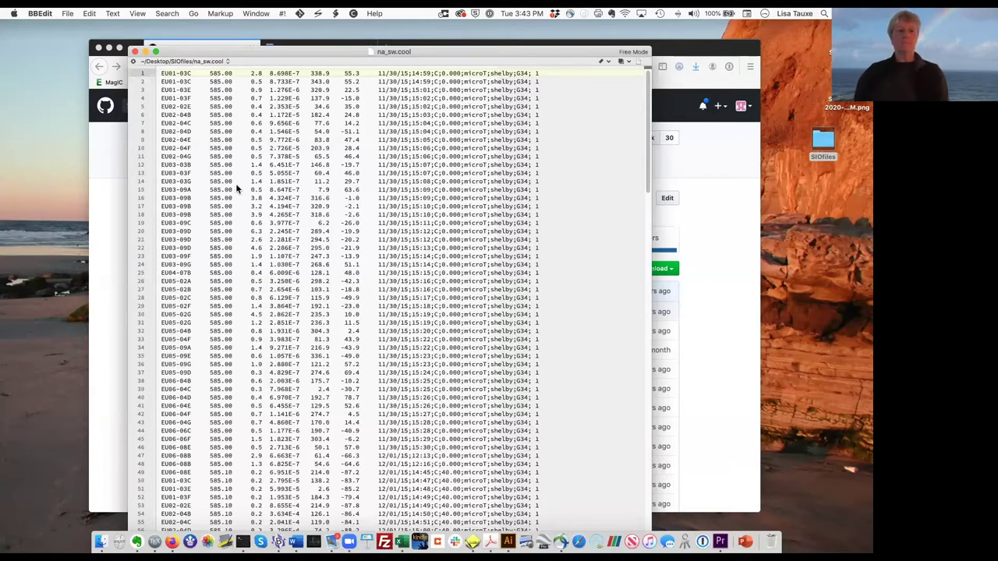
Examine the 585.00, 585.10, 585.20 and 585.70 treatment steps in na_sw.cool and close the file.
scroll(237, 188, down, 5)
scroll(237, 188, down, 1)
scroll(235, 183, down, 3)
scroll(235, 183, down, 1)
scroll(236, 186, down, 1)
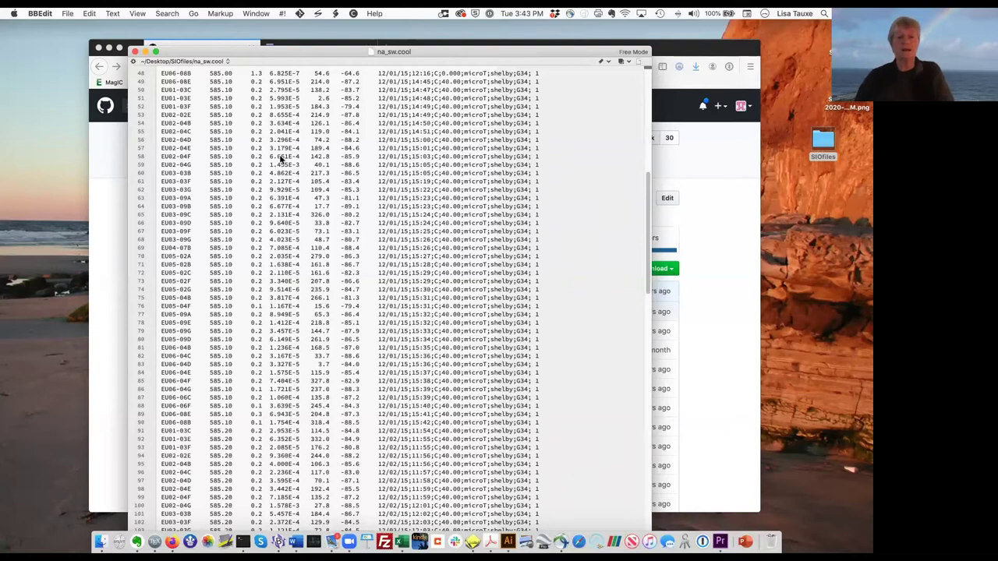
scroll(228, 208, down, 9)
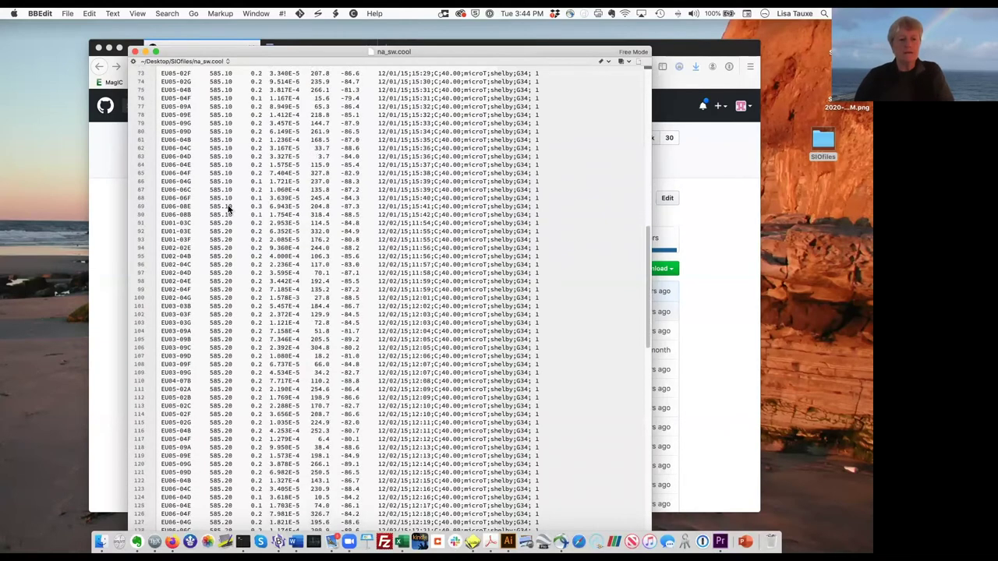
scroll(230, 220, down, 2)
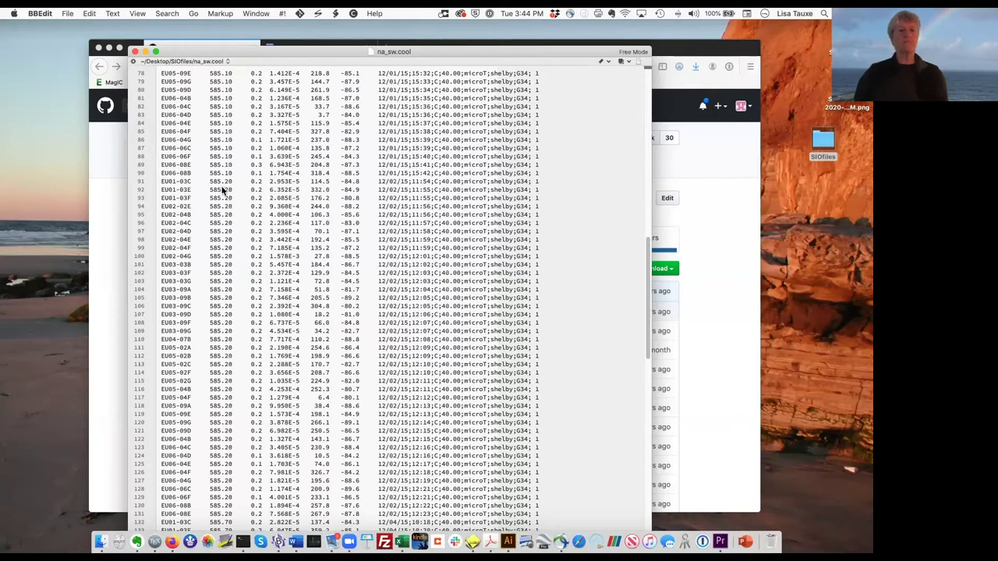
scroll(230, 187, down, 15)
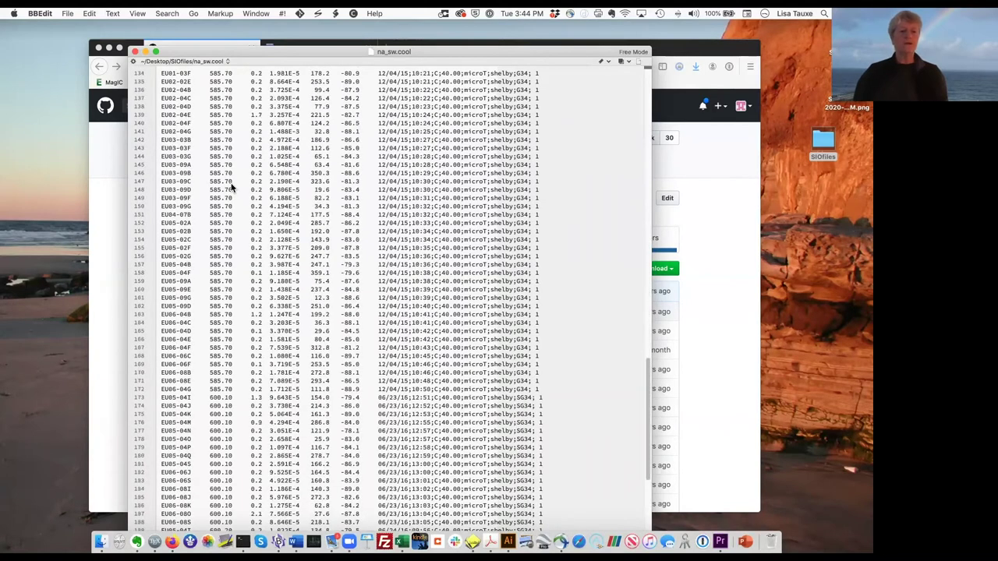
scroll(231, 187, up, 8)
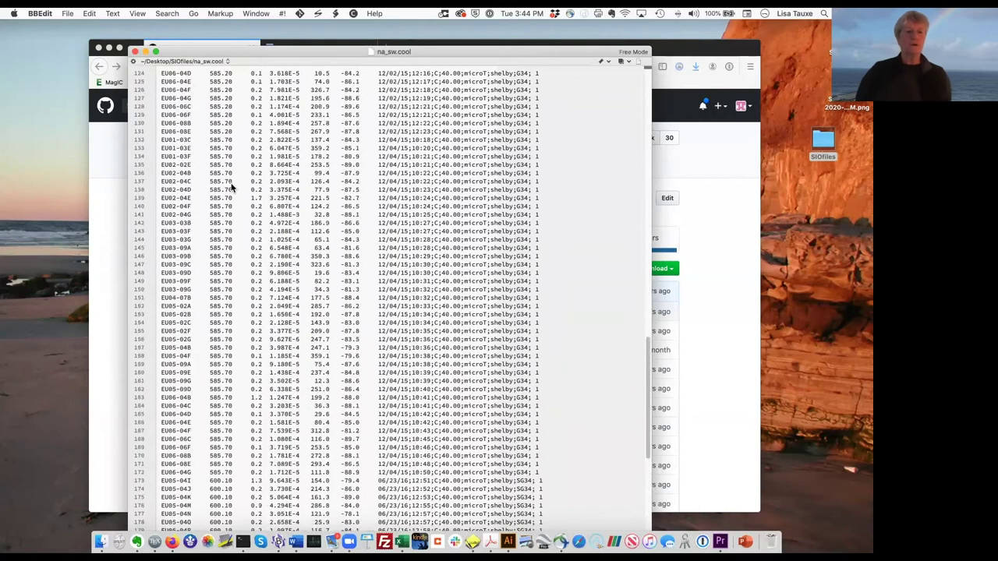
scroll(230, 187, down, 2)
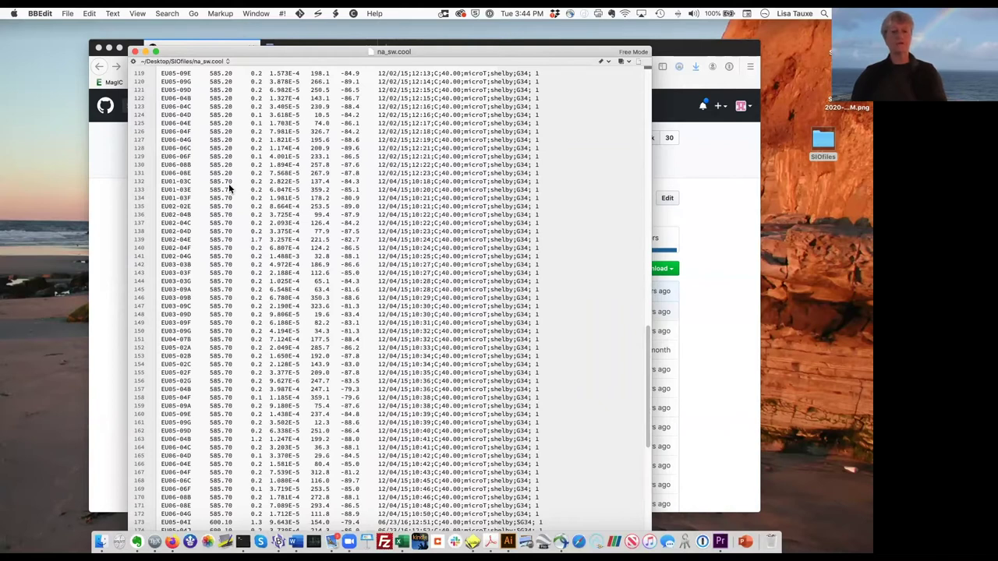
key(super+Up)
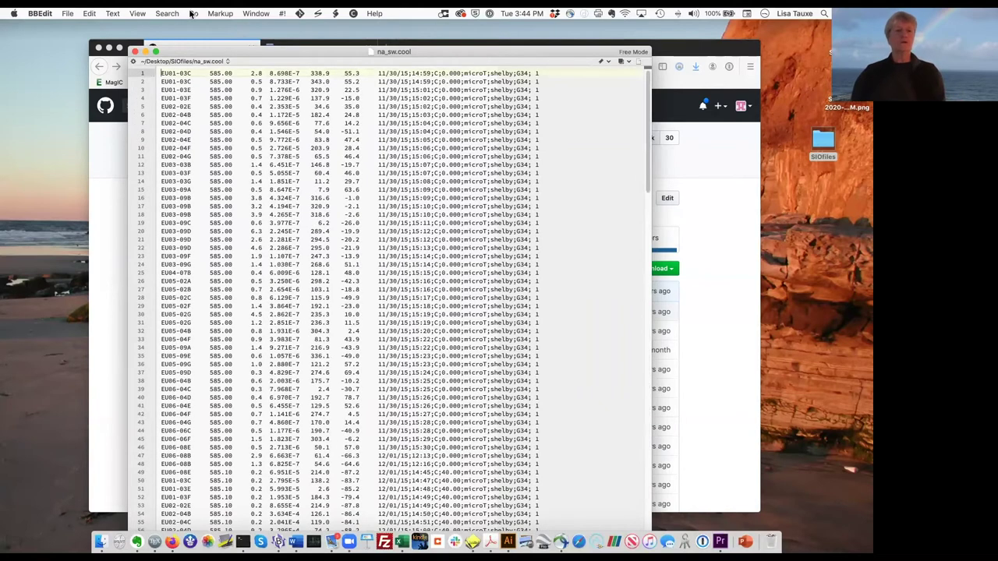
click(134, 51)
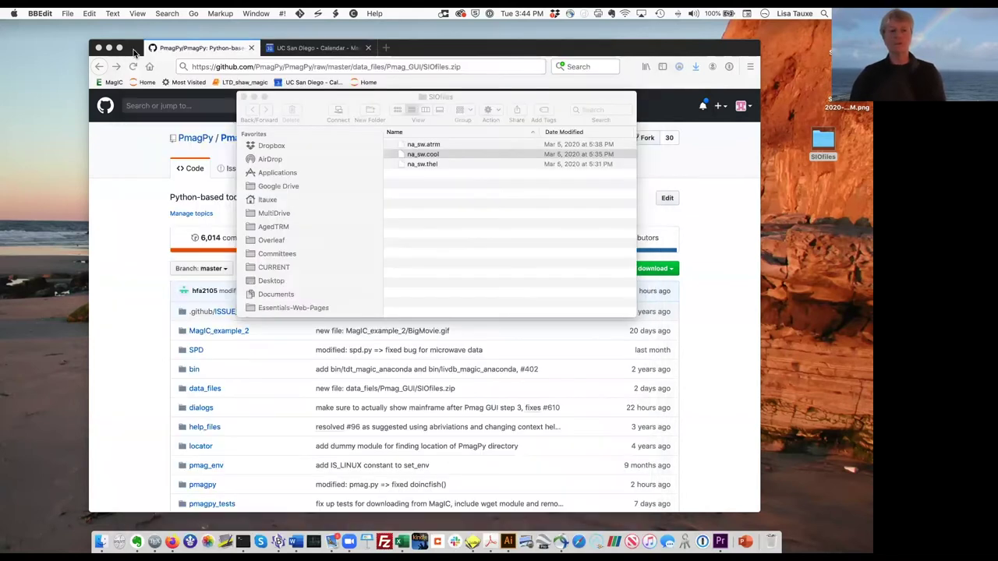
Open na_sw.atrm from the SIOfiles folder in BBEdit and move its window clear of the screen corner.
click(400, 148)
click(400, 148)
drag(400, 148, 296, 491)
drag(207, 532, 312, 521)
drag(424, 145, 278, 540)
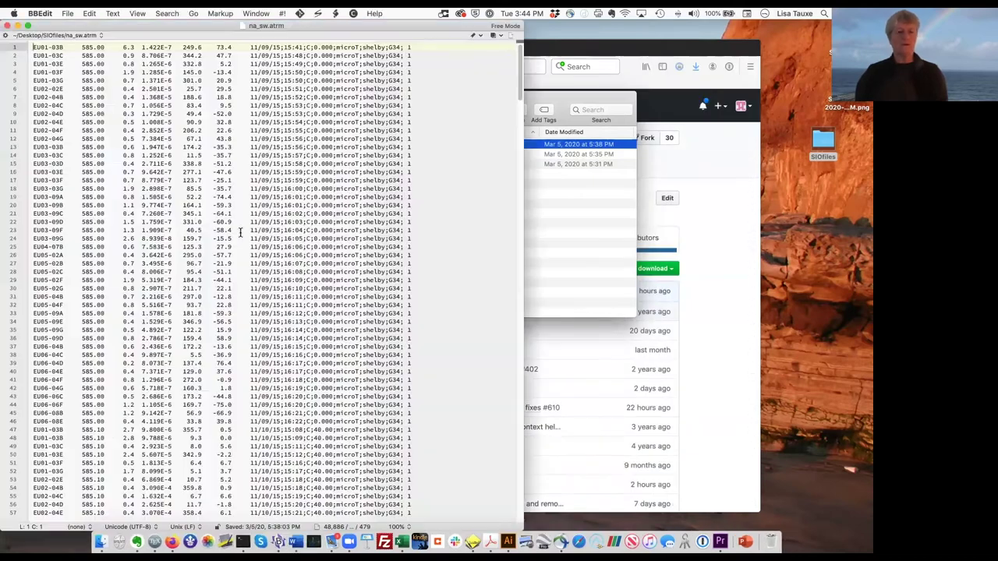
drag(135, 22, 263, 77)
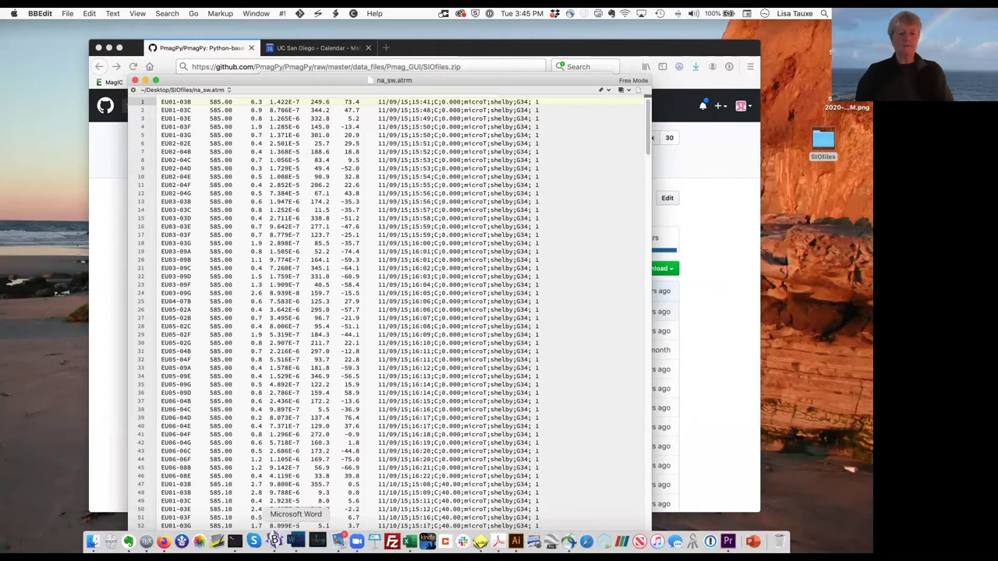
Quit Microsoft Word.
right_click(295, 541)
click(303, 514)
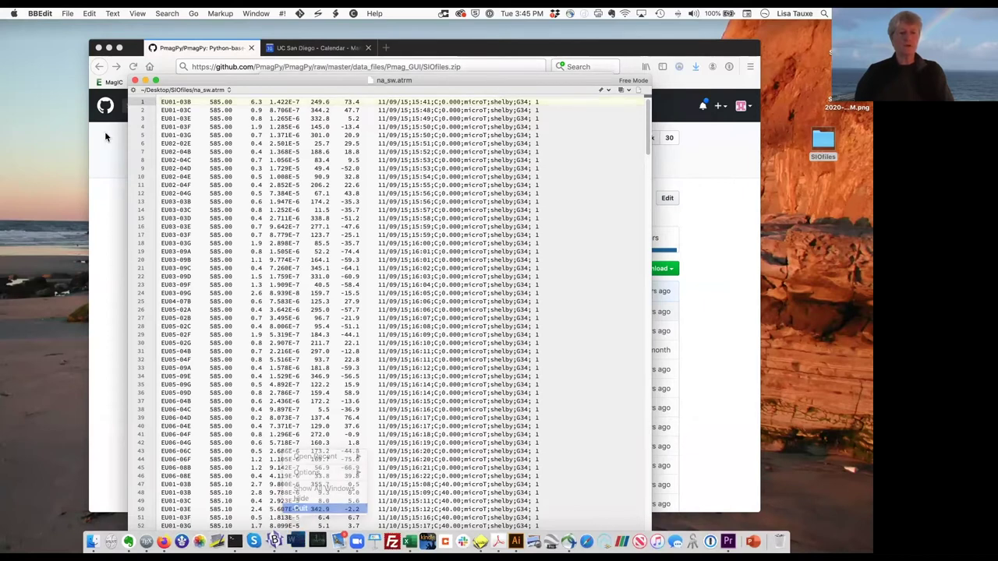
Compare the 585.00 zero-field baseline in na_sw.atrm with the 585.10 and 585.20 lab-field steps.
scroll(318, 214, down, 4)
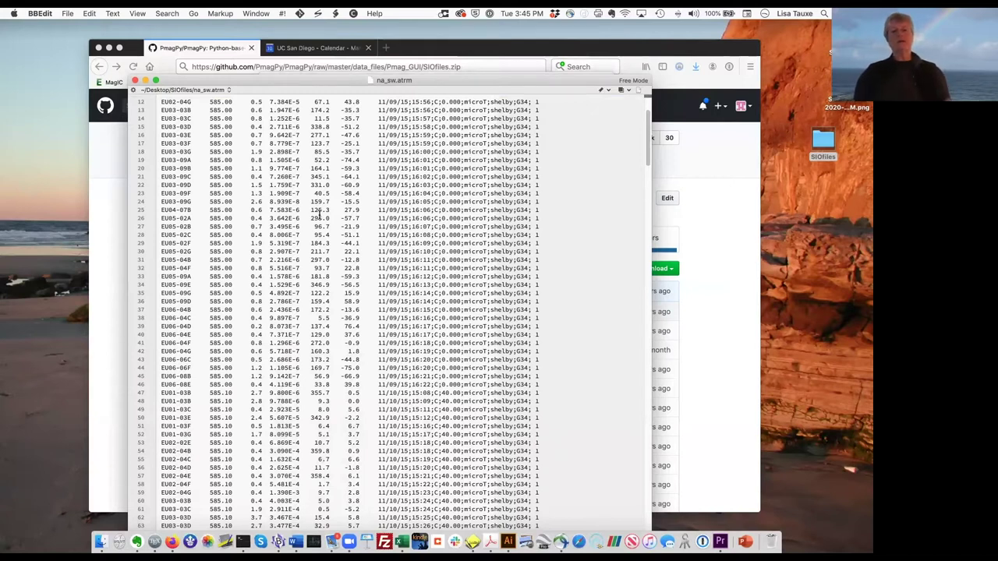
scroll(318, 214, down, 6)
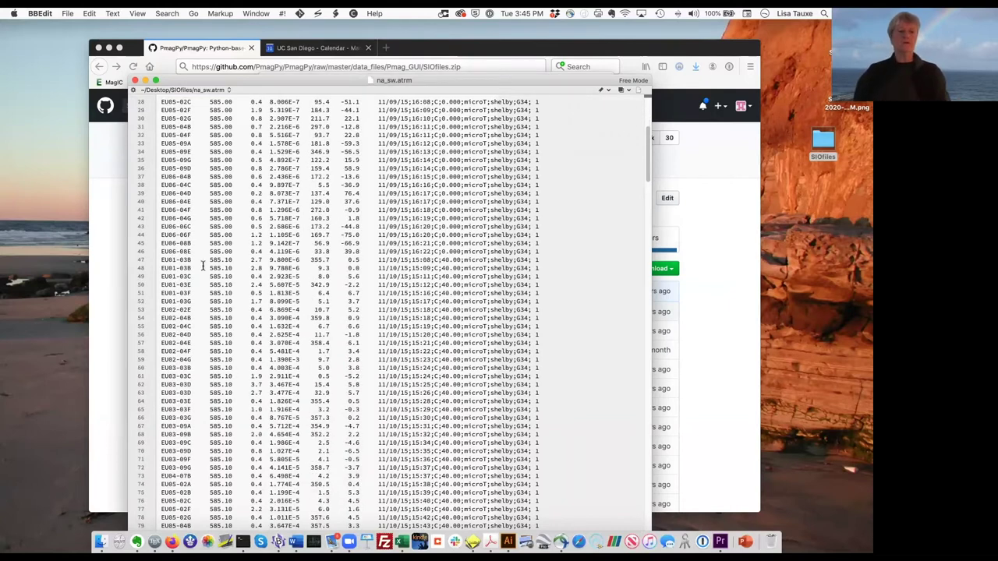
scroll(241, 263, down, 3)
scroll(241, 263, down, 7)
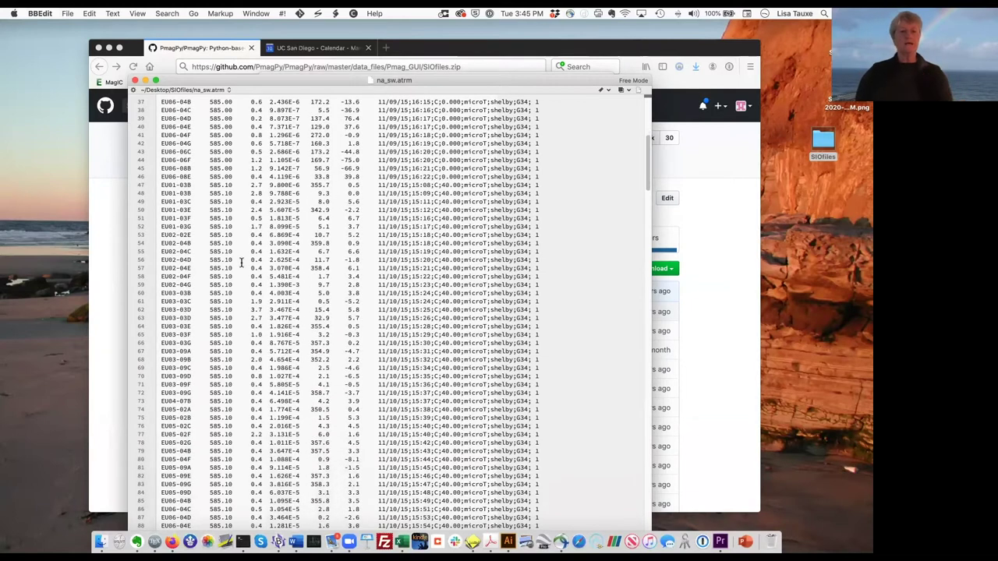
scroll(241, 263, down, 13)
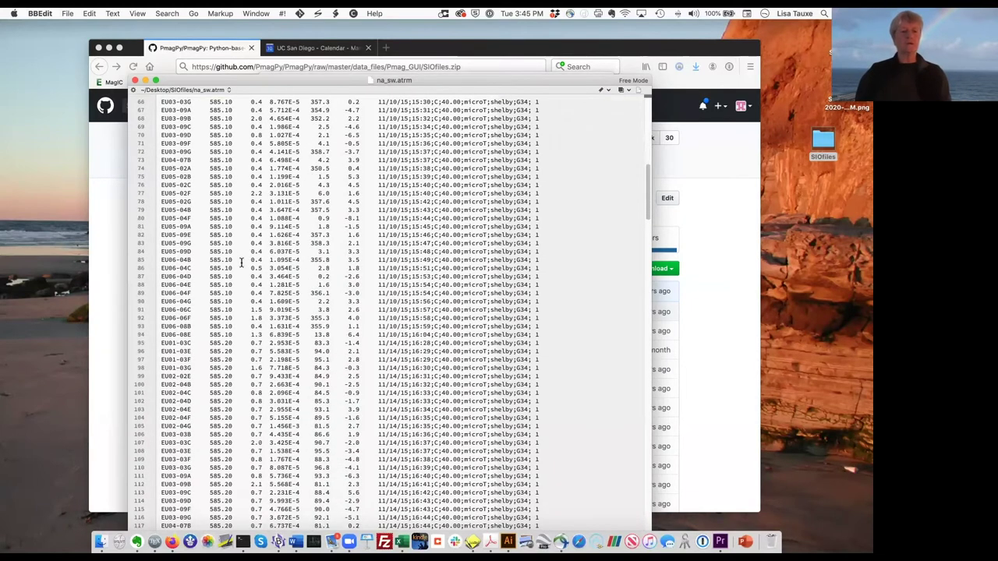
scroll(241, 262, down, 1)
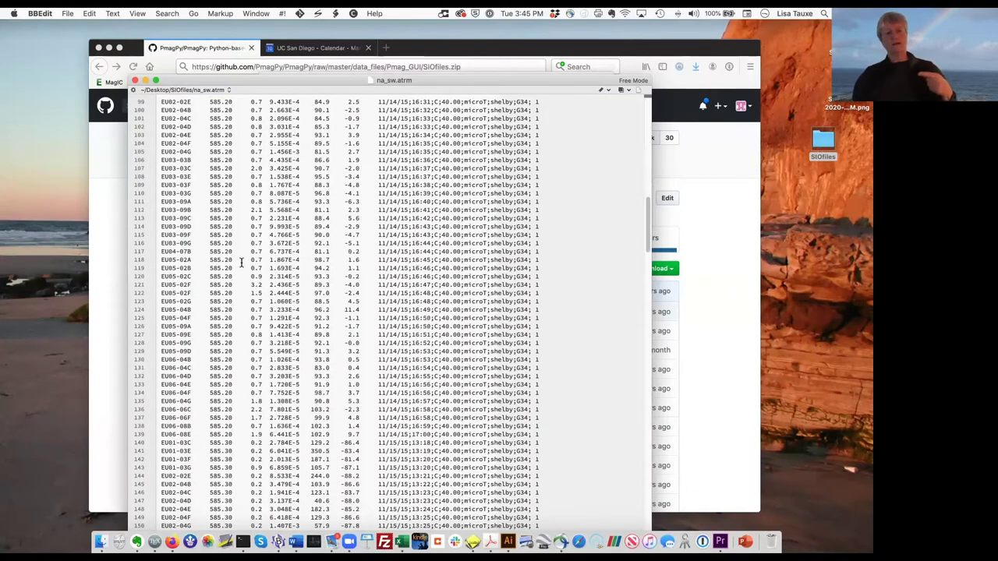
scroll(241, 263, up, 18)
scroll(241, 263, up, 2)
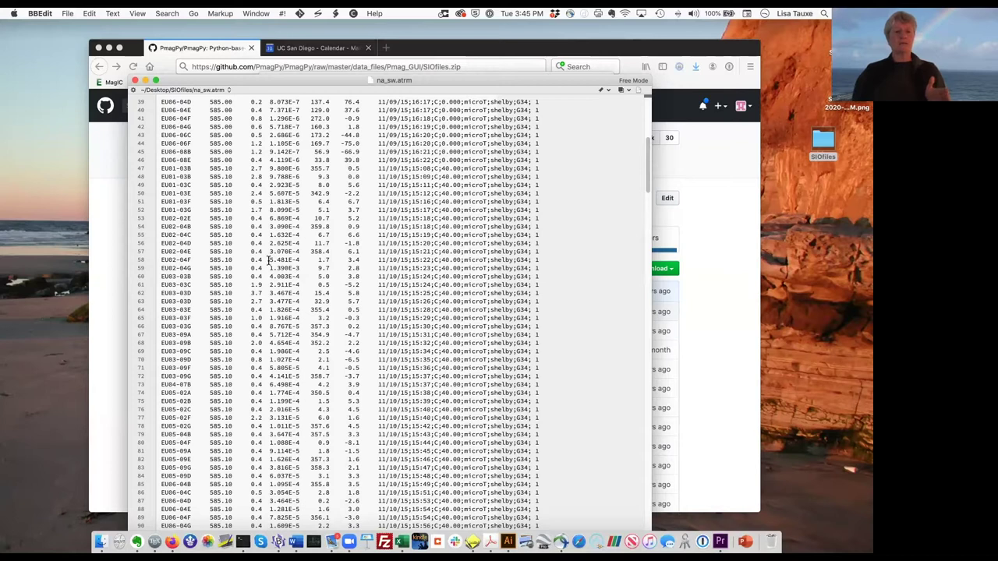
Examine how the magnetization directions change over treatment steps 585.20 to 585.60 in na_sw.atrm.
scroll(270, 261, down, 10)
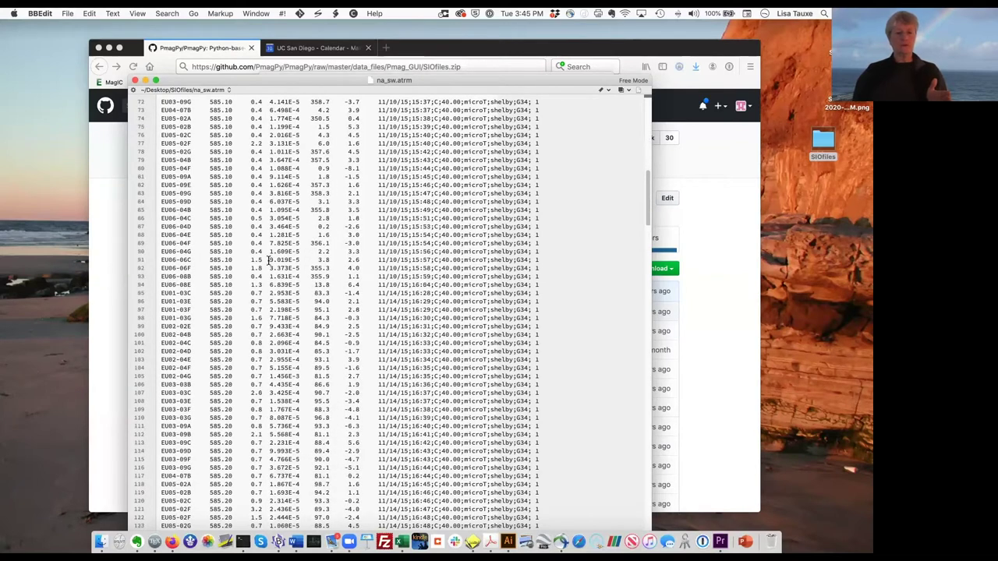
scroll(269, 261, down, 3)
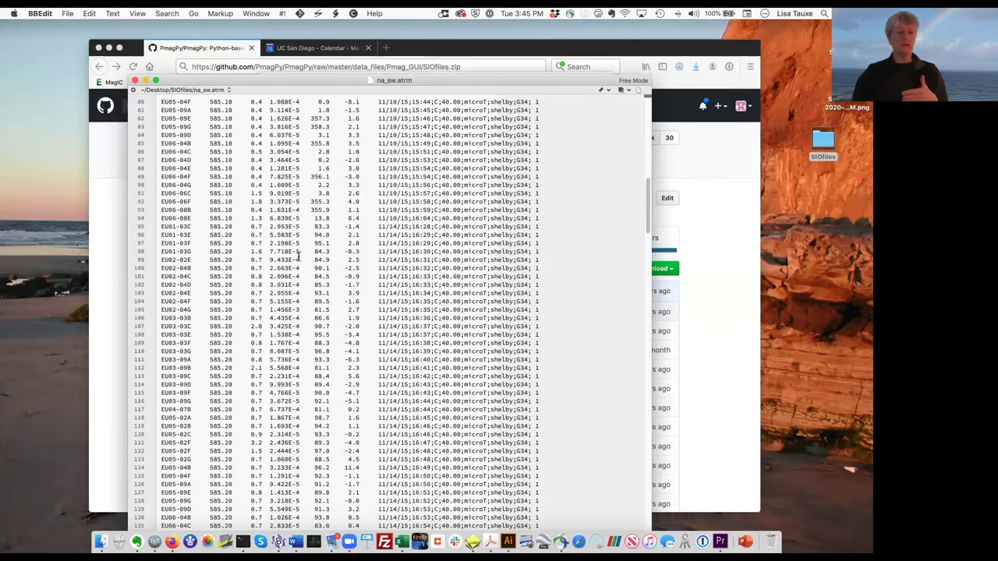
scroll(309, 301, down, 15)
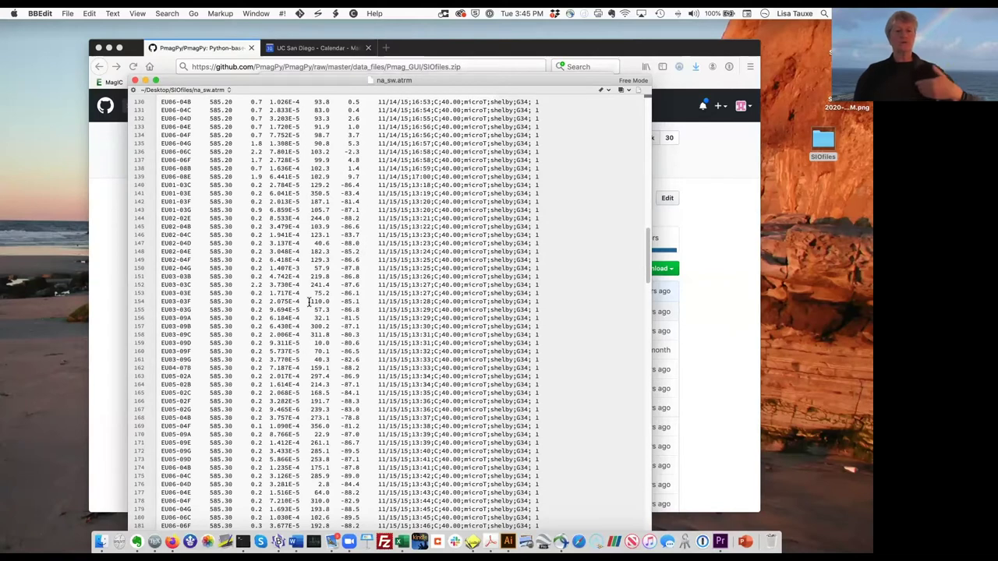
scroll(331, 196, up, 1)
scroll(331, 196, down, 1)
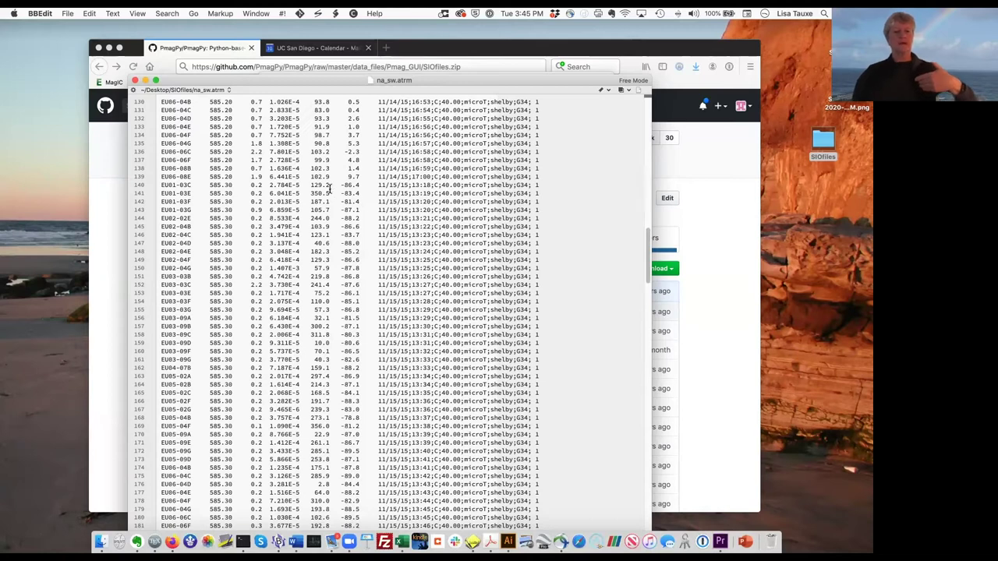
scroll(329, 189, down, 20)
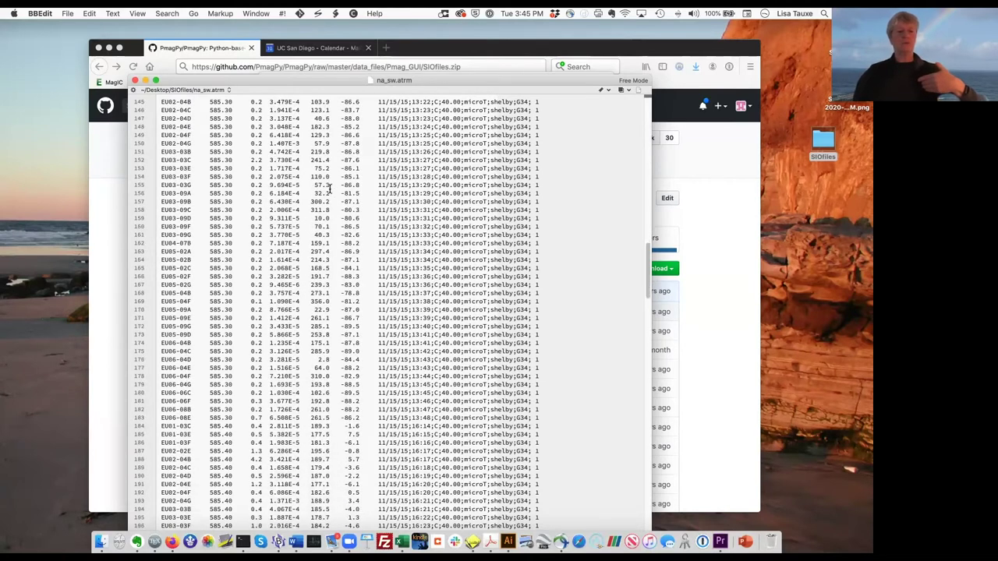
scroll(329, 190, down, 16)
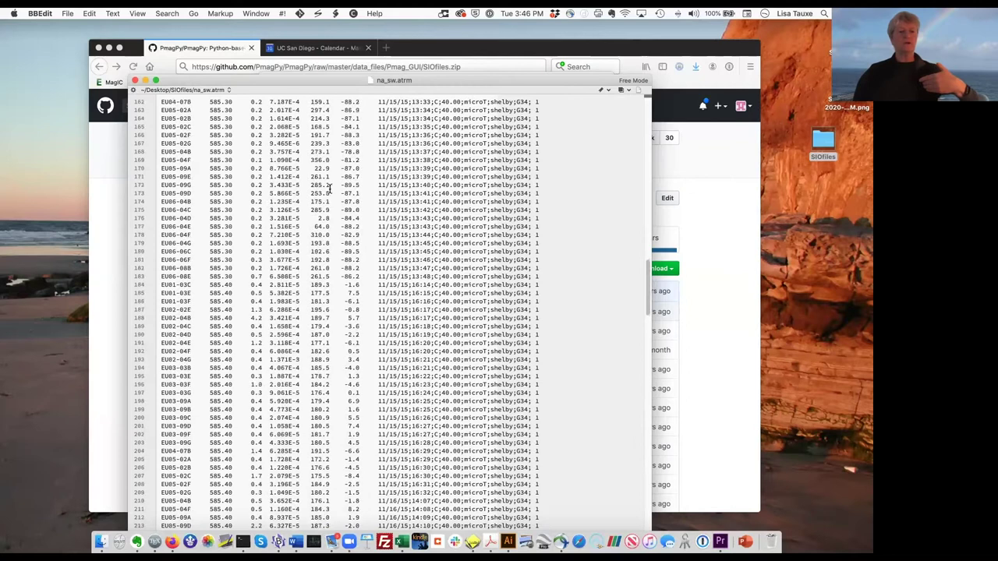
scroll(329, 190, down, 4)
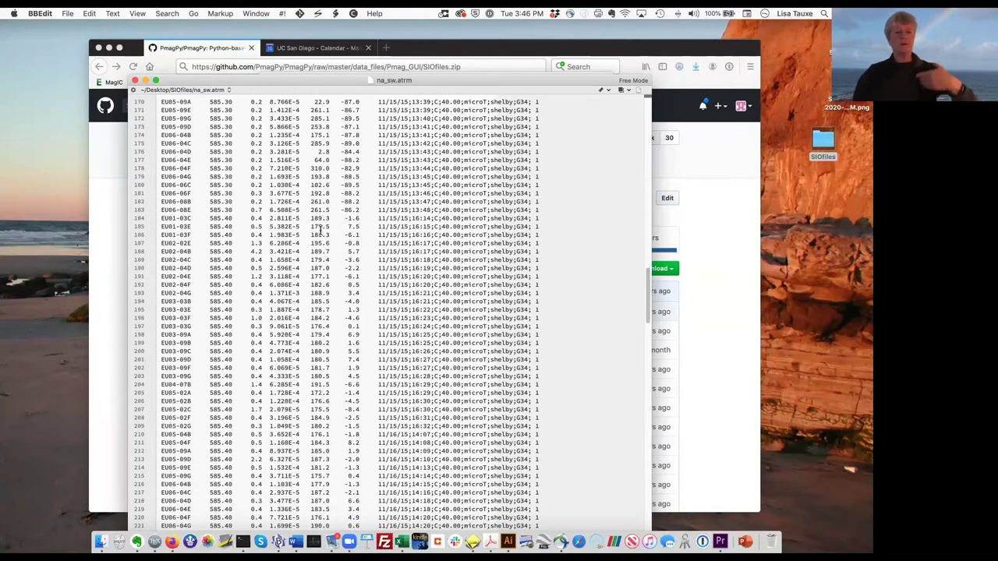
scroll(320, 228, down, 20)
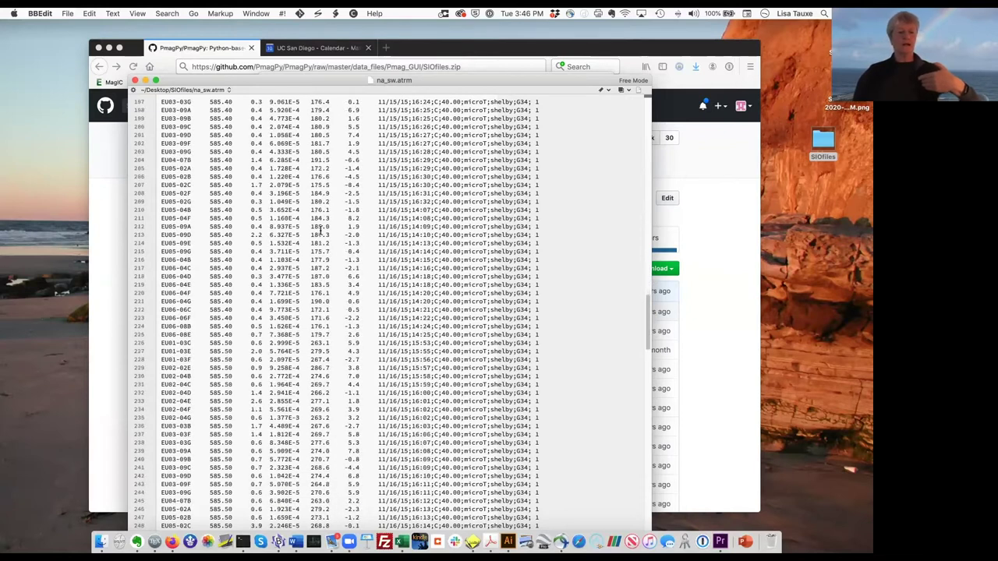
scroll(319, 229, down, 10)
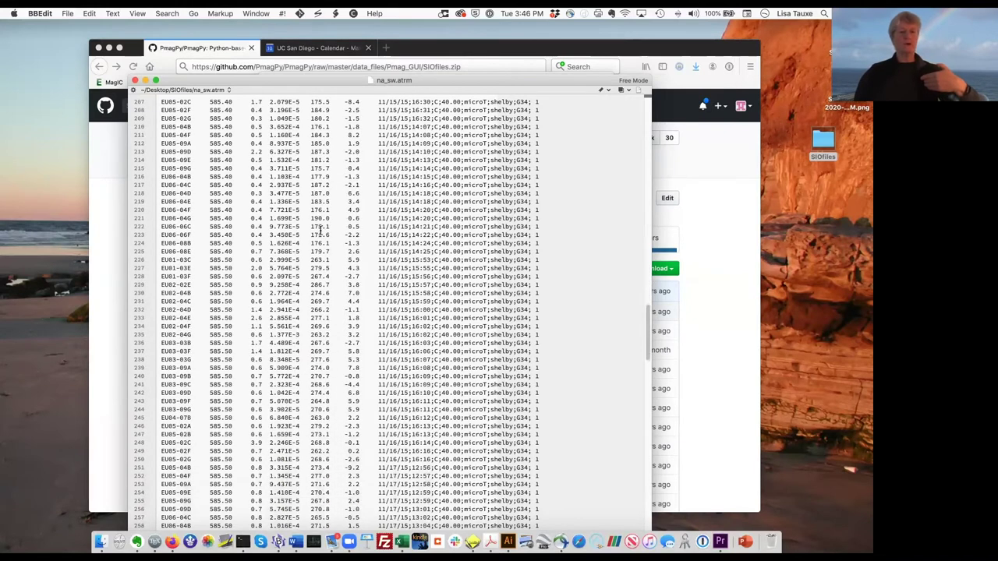
scroll(337, 369, down, 20)
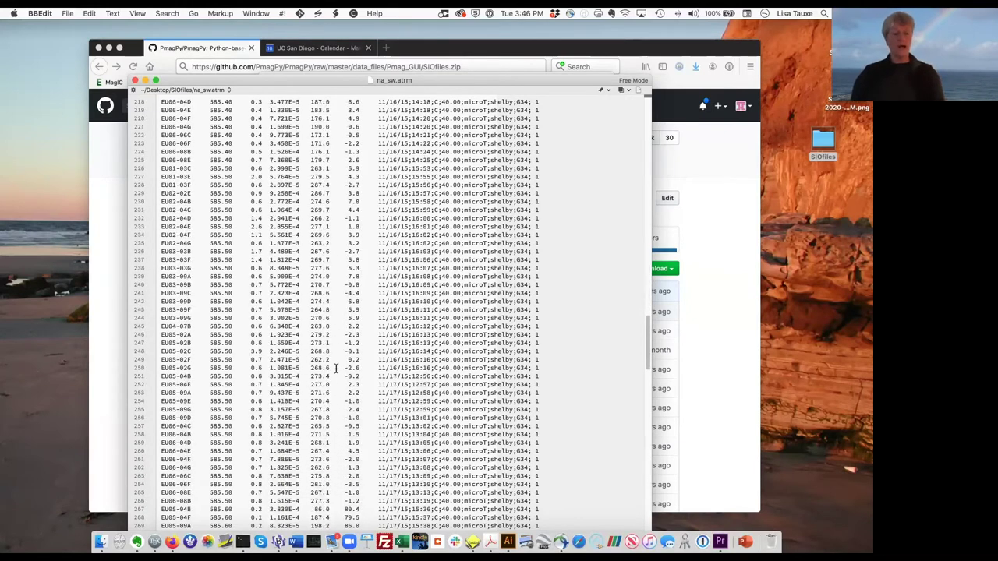
scroll(336, 369, down, 6)
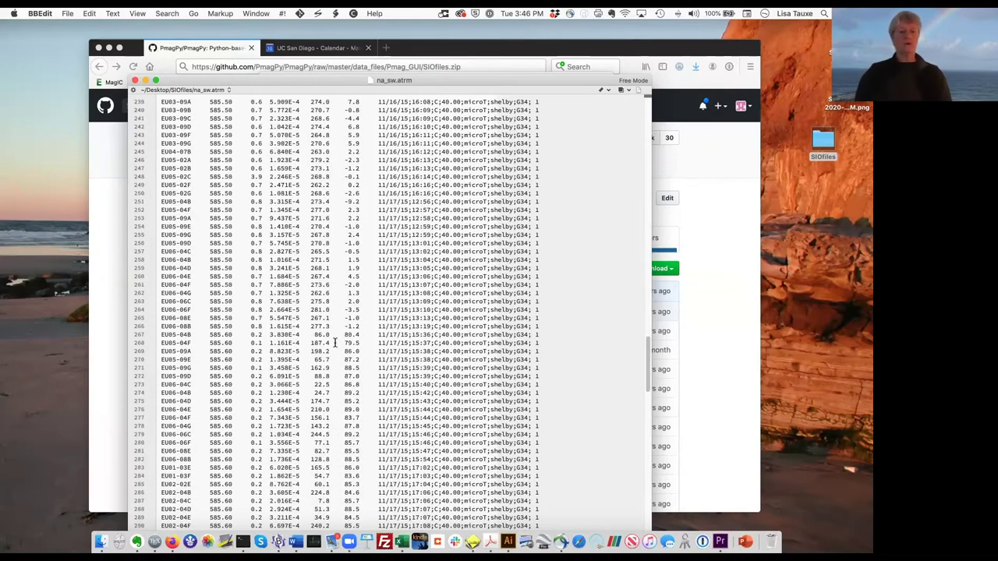
Compare the magnetization directions of treatment steps 585.60 and 585.70 in na_sw.atrm with those of 585.00 to 585.20.
scroll(316, 343, down, 20)
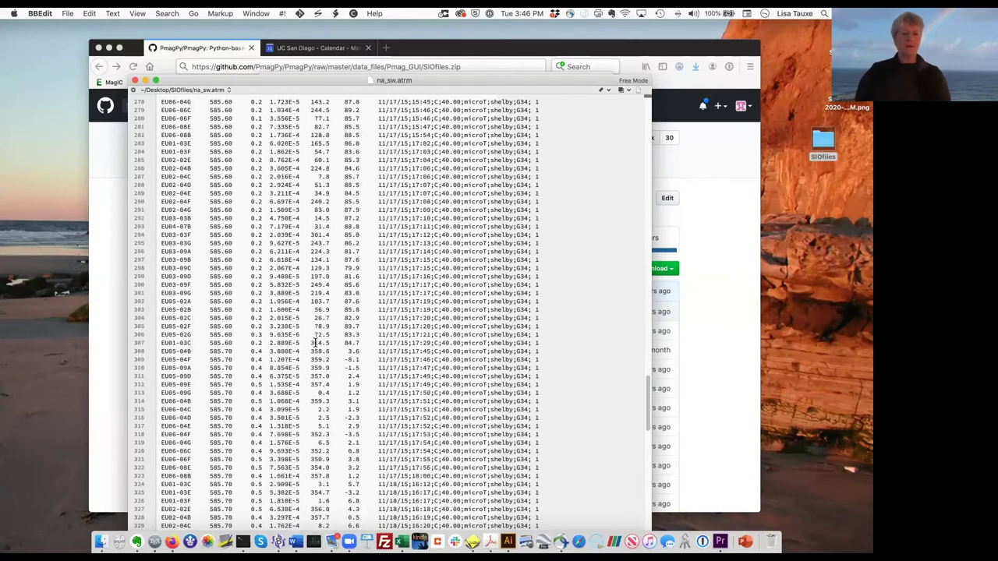
scroll(325, 356, down, 5)
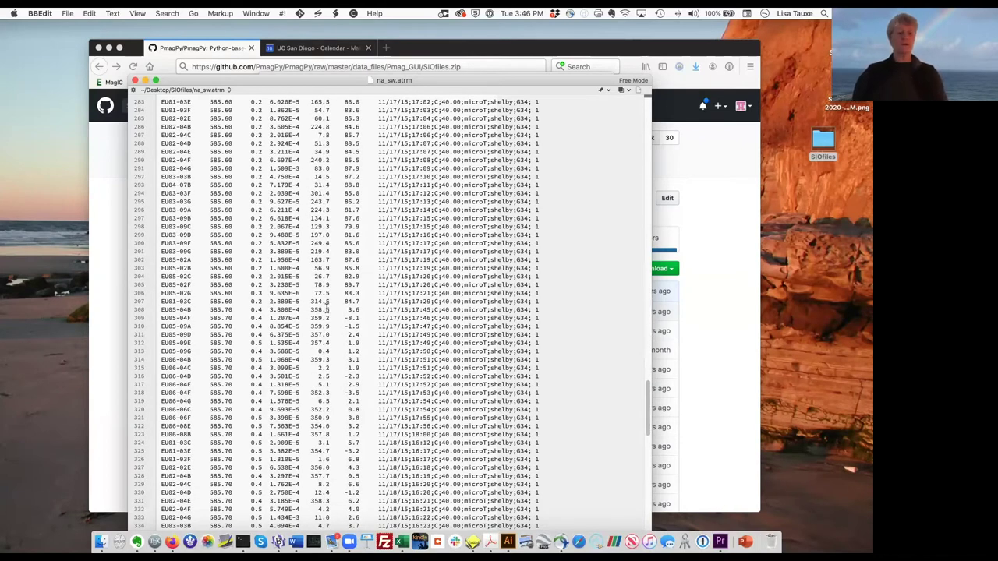
scroll(325, 320, down, 4)
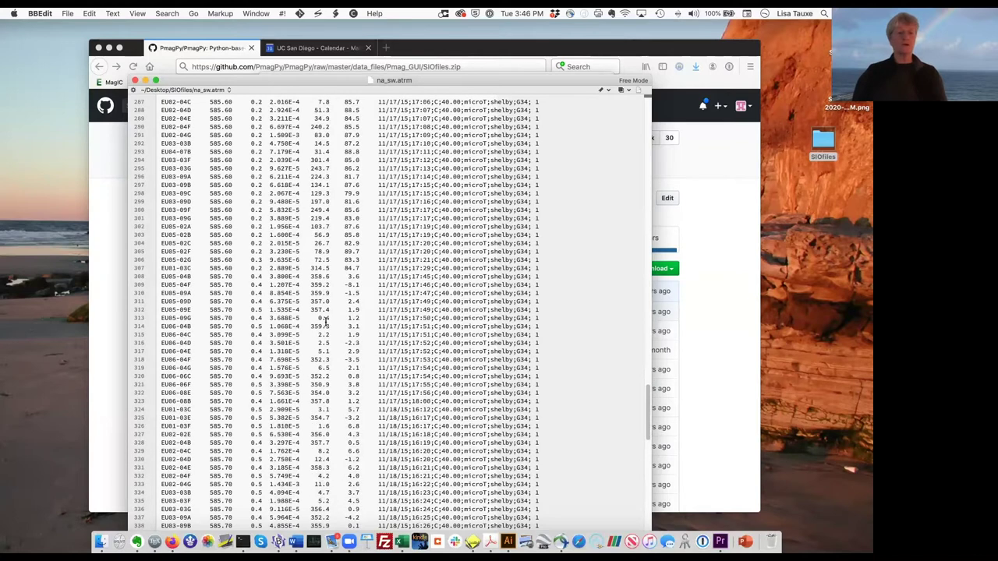
scroll(325, 320, up, 20)
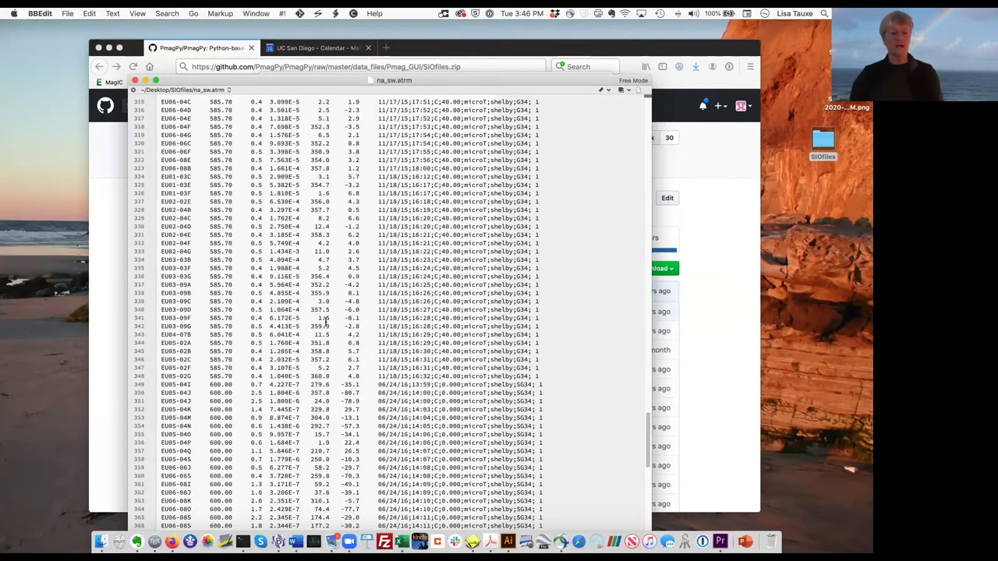
scroll(325, 320, up, 20)
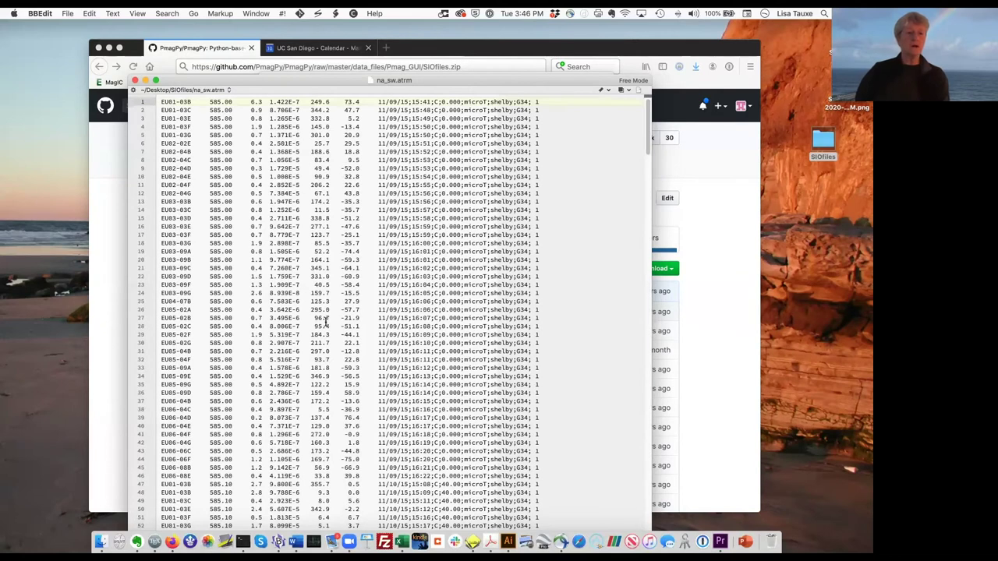
scroll(326, 320, down, 10)
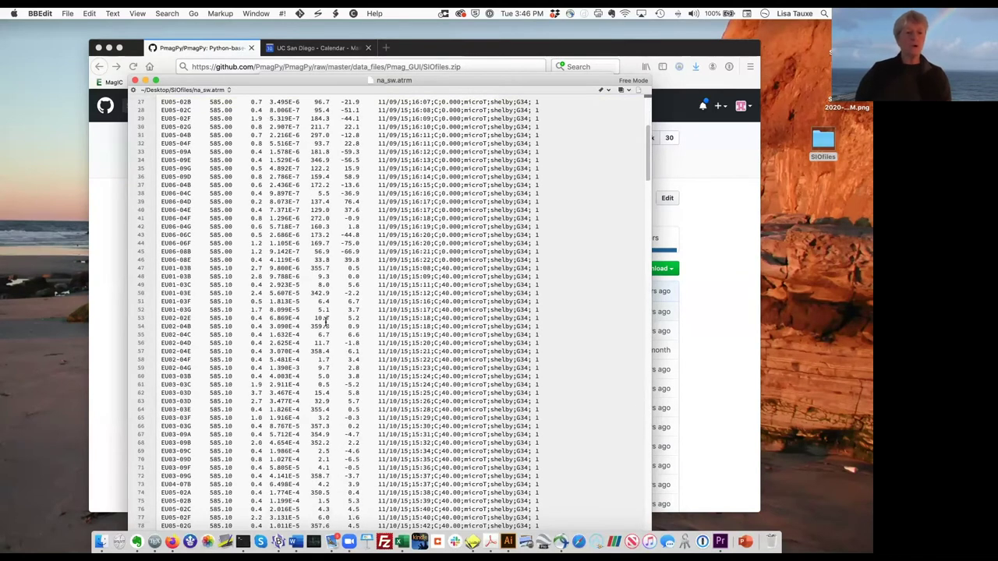
scroll(240, 356, down, 20)
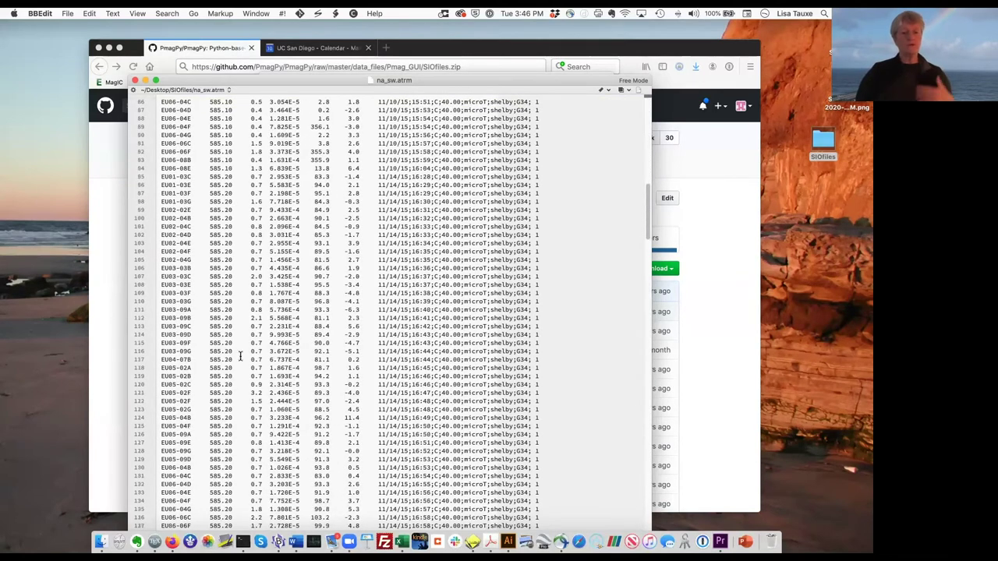
scroll(240, 357, down, 20)
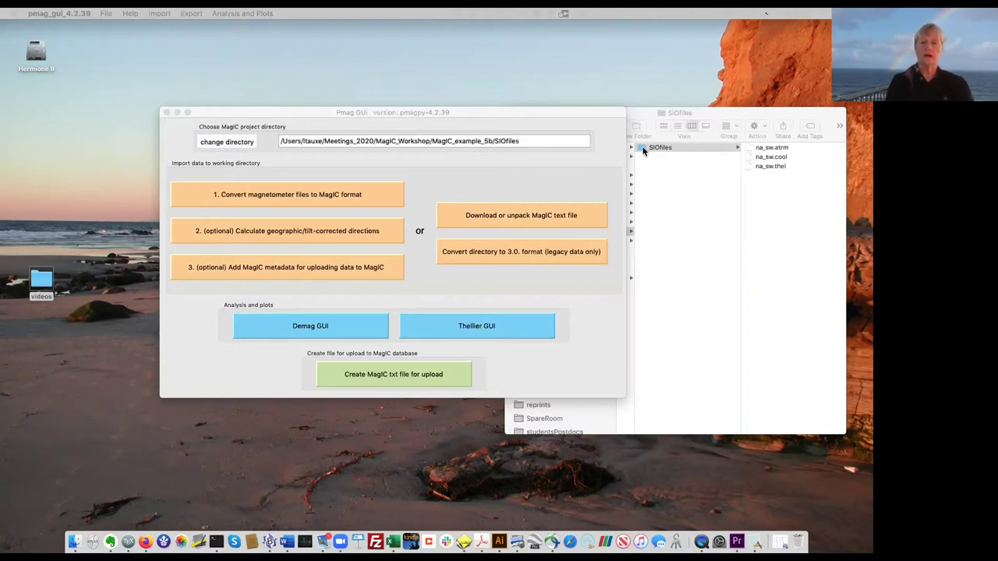
Preview na_sw.thel, na_sw.cool and na_sw.atrm in the SIOfiles folder, and view na_sw.thel in BBEdit before closing it.
click(780, 167)
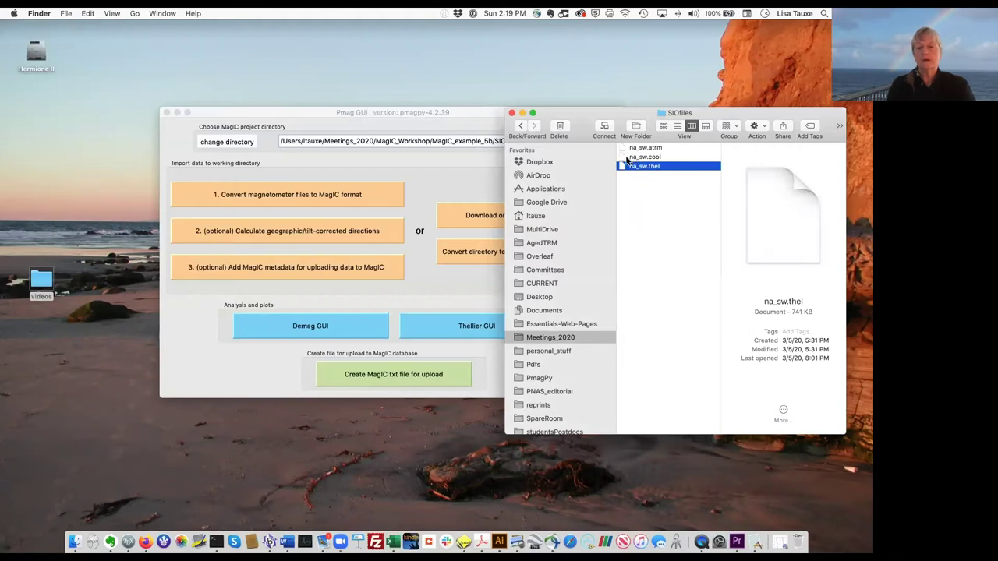
click(644, 157)
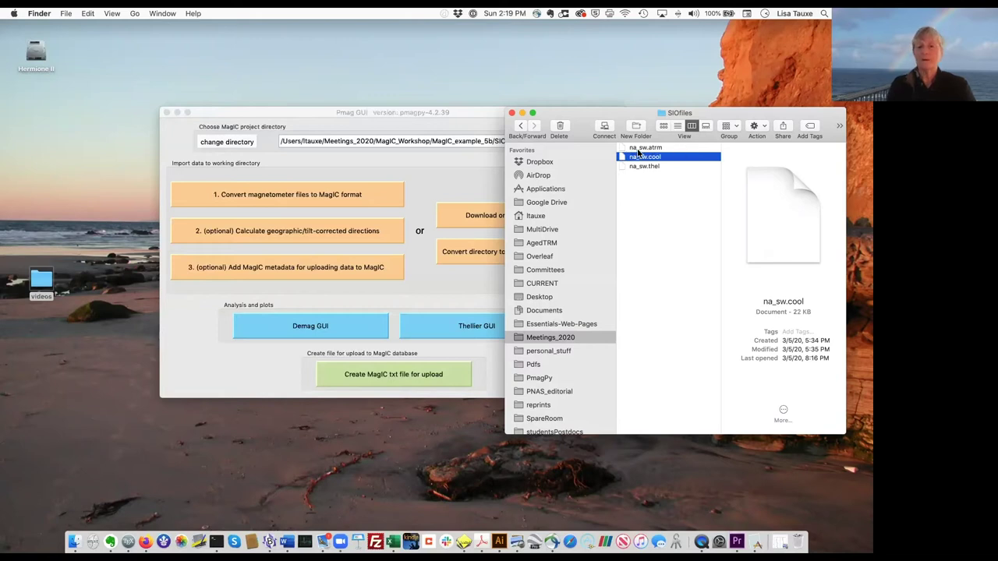
click(638, 148)
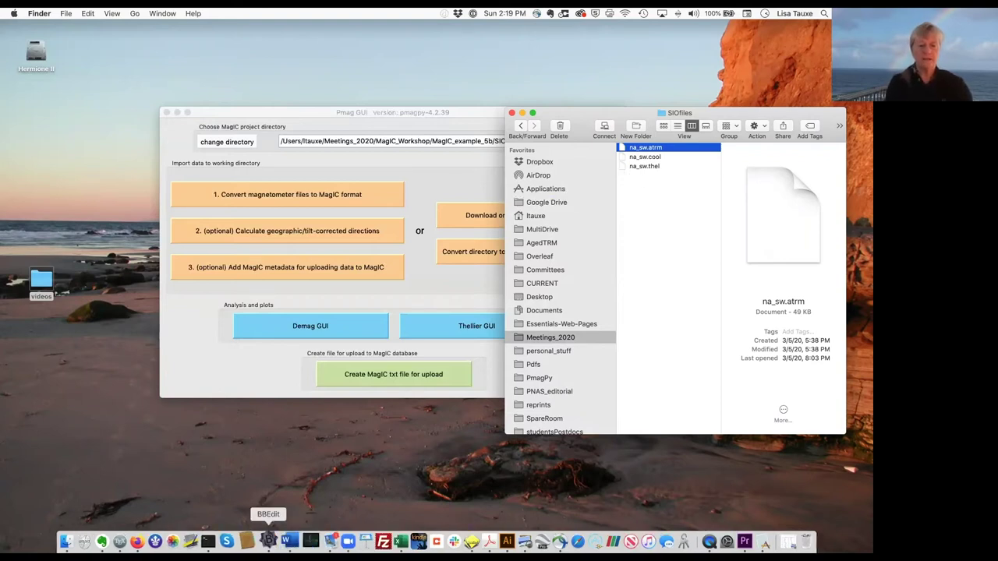
click(267, 539)
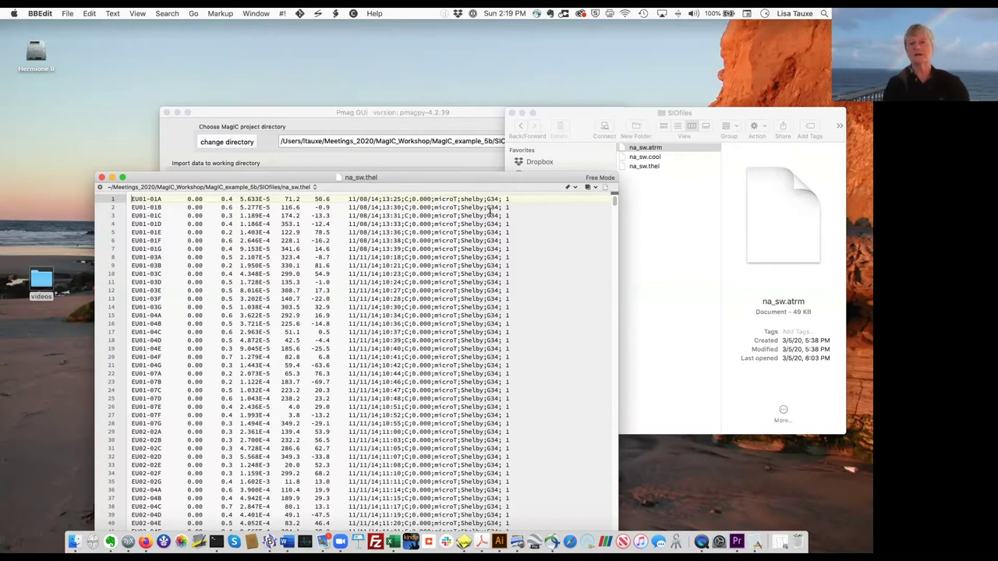
click(101, 179)
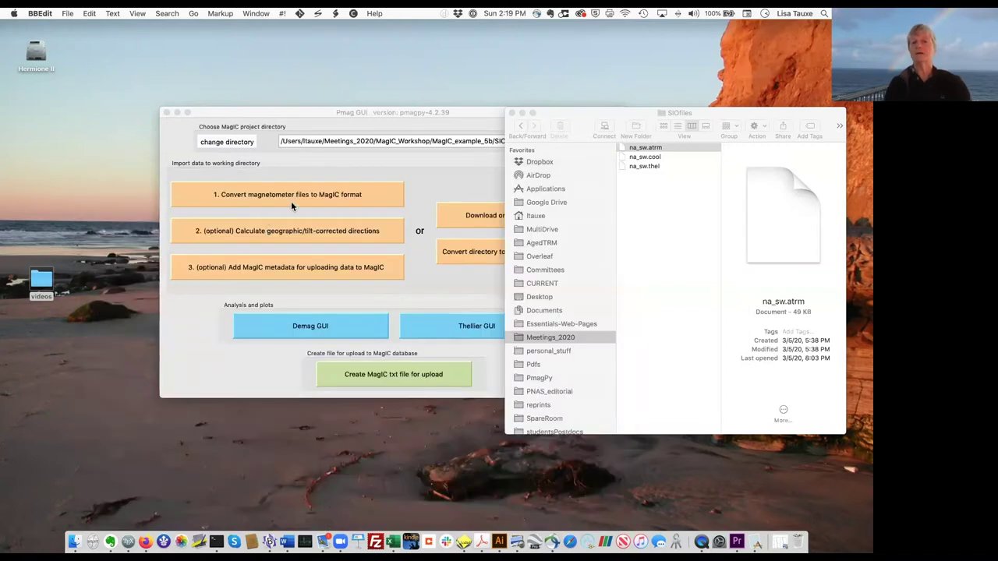
Bring the Pmag GUI window forward and move it aside, keeping the SIOfiles folder and its three files in view in Finder.
mouse_move(322, 110)
mouse_down()
mouse_move(242, 105)
mouse_move(309, 111)
mouse_up()
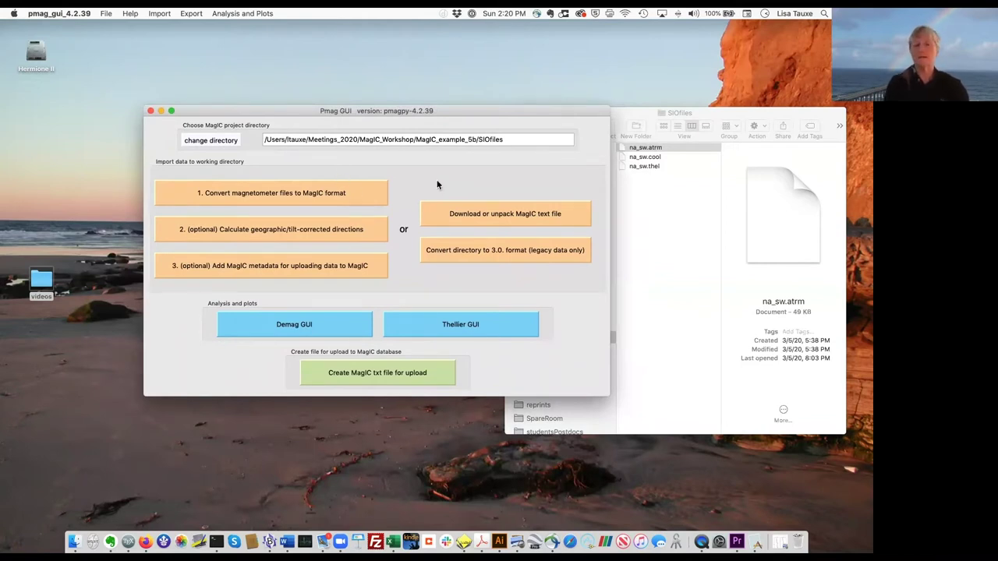
mouse_move(568, 115)
mouse_down()
mouse_move(491, 109)
mouse_move(560, 113)
mouse_up()
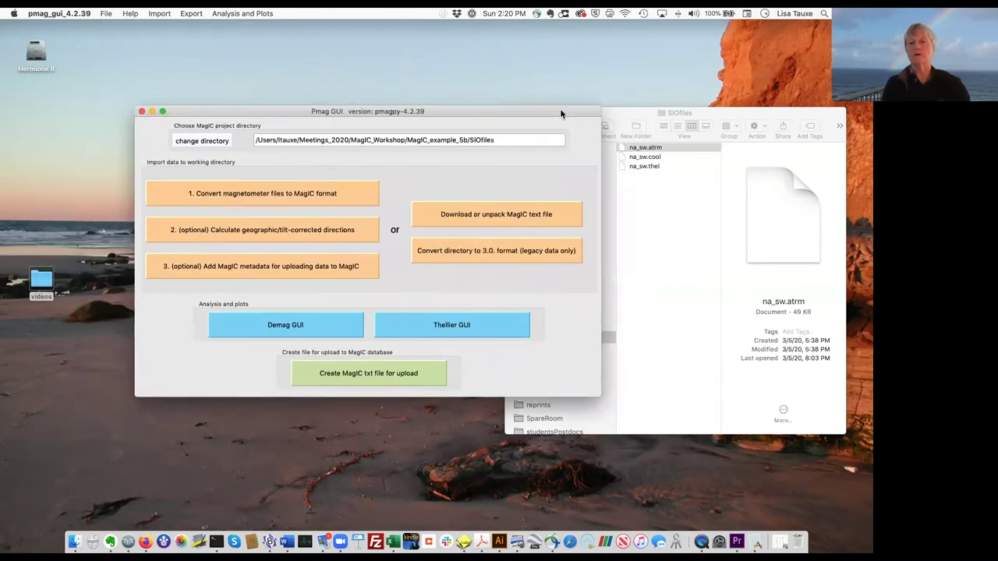
scroll(686, 210, left, 5)
scroll(686, 211, right, 3)
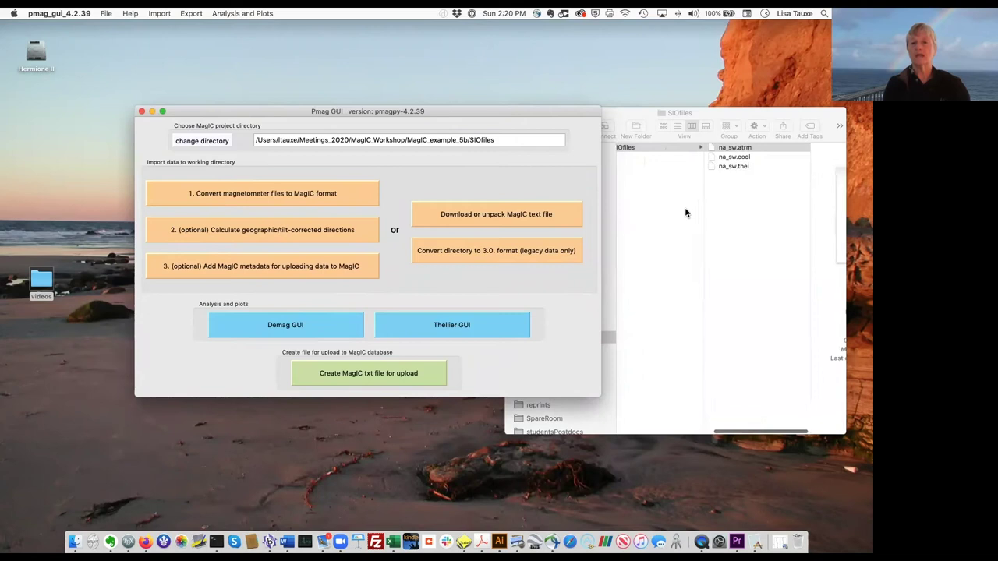
scroll(685, 212, right, 1)
scroll(685, 211, right, 2)
scroll(684, 212, right, 1)
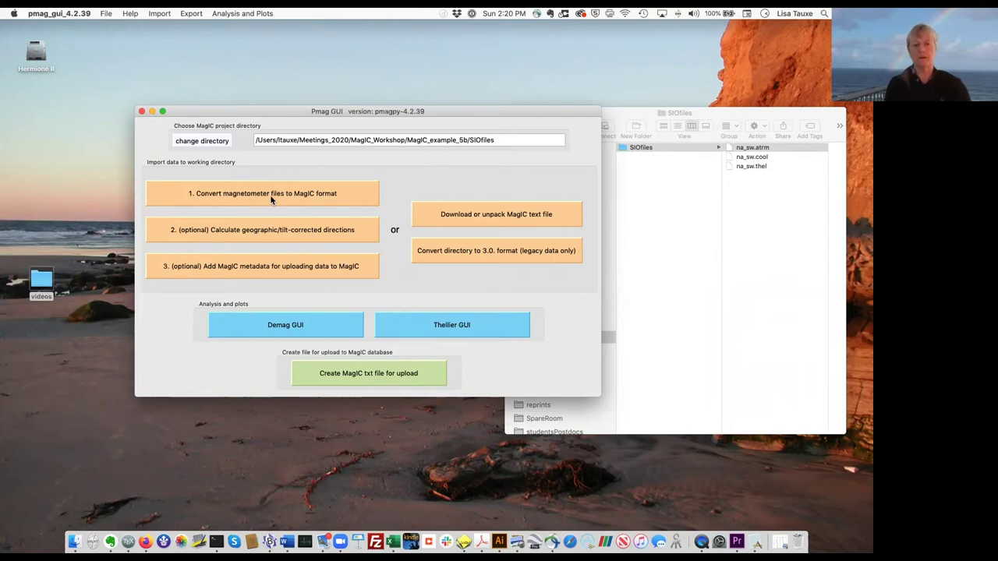
Start converting magnetometer files to MagIC format with SIO format as the file type.
click(220, 197)
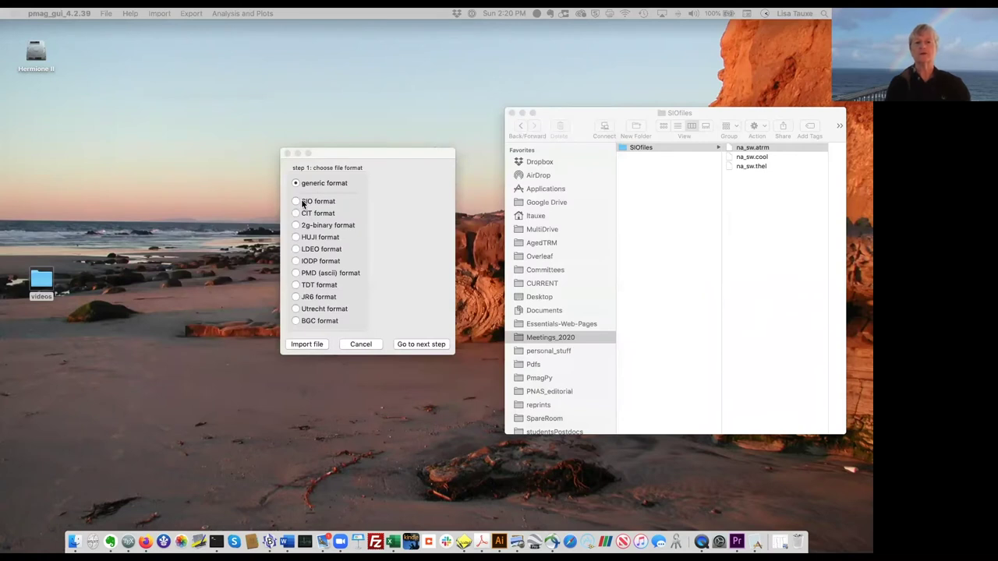
click(295, 202)
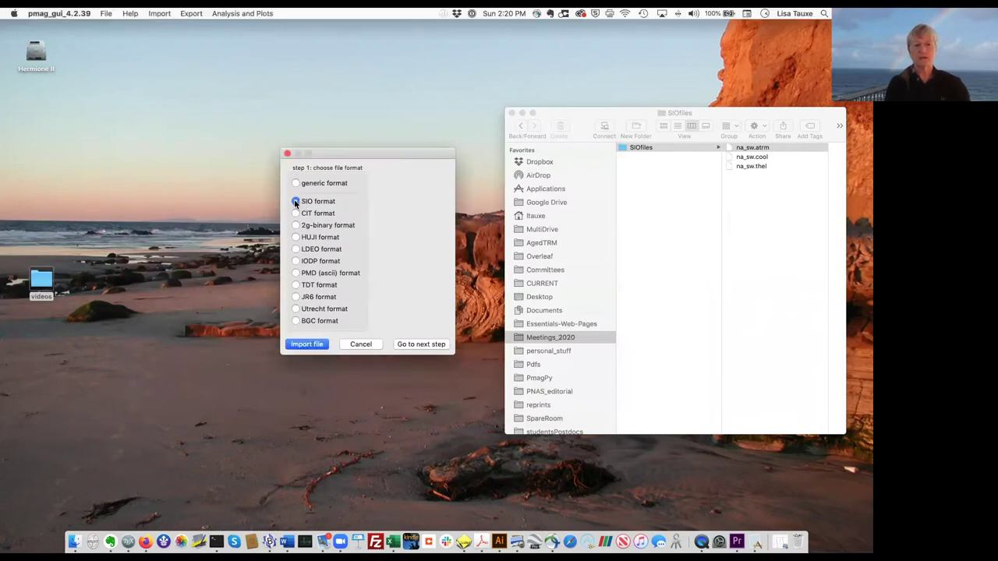
click(306, 345)
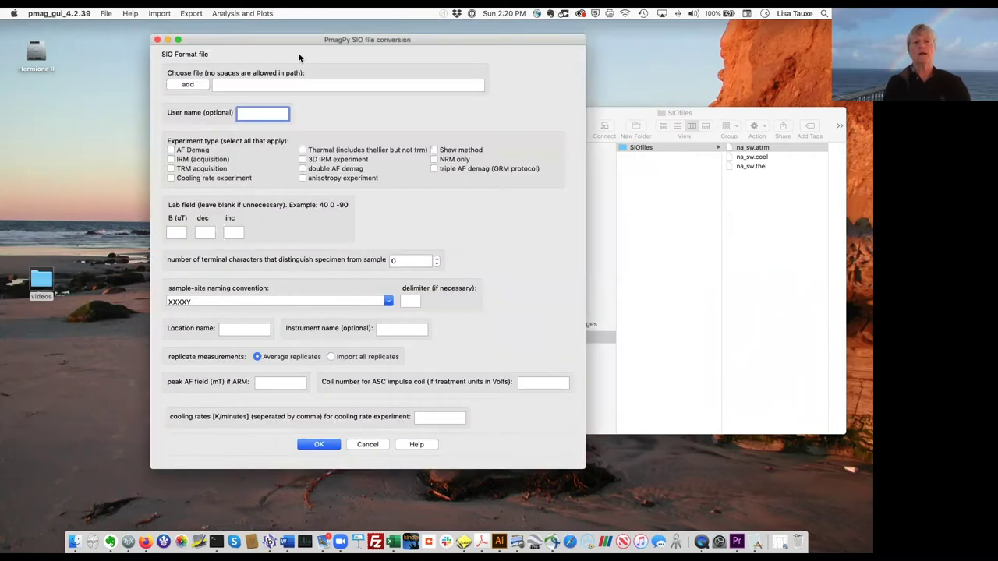
Choose na_sw.thel from the SIOfiles folder as the file to convert and return to the conversion form.
click(185, 85)
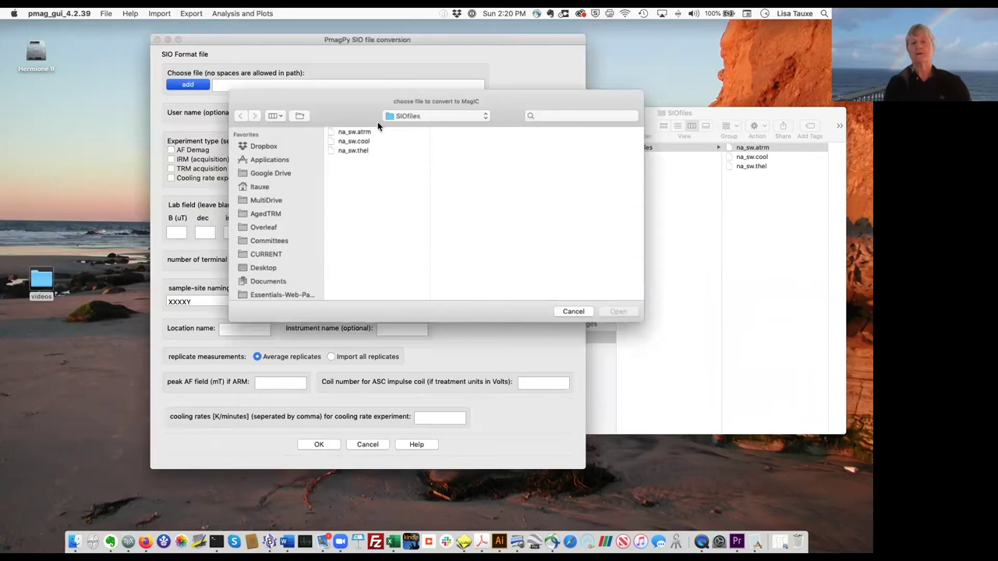
click(344, 150)
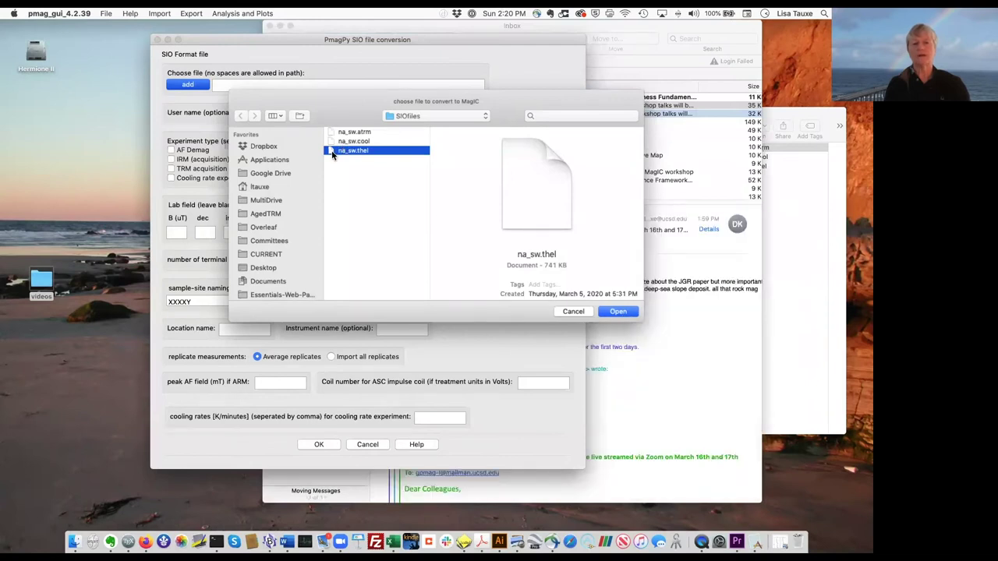
click(618, 312)
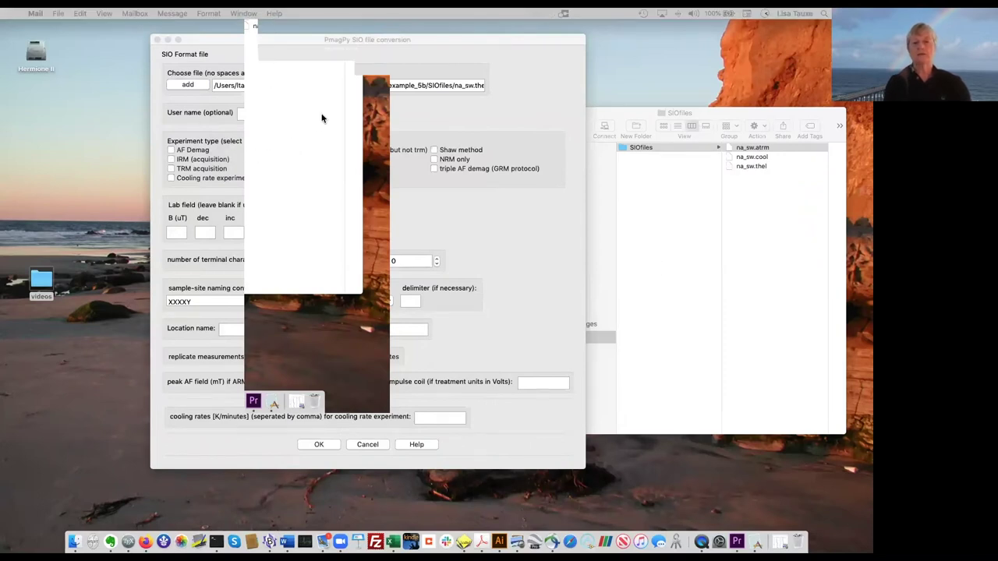
click(301, 111)
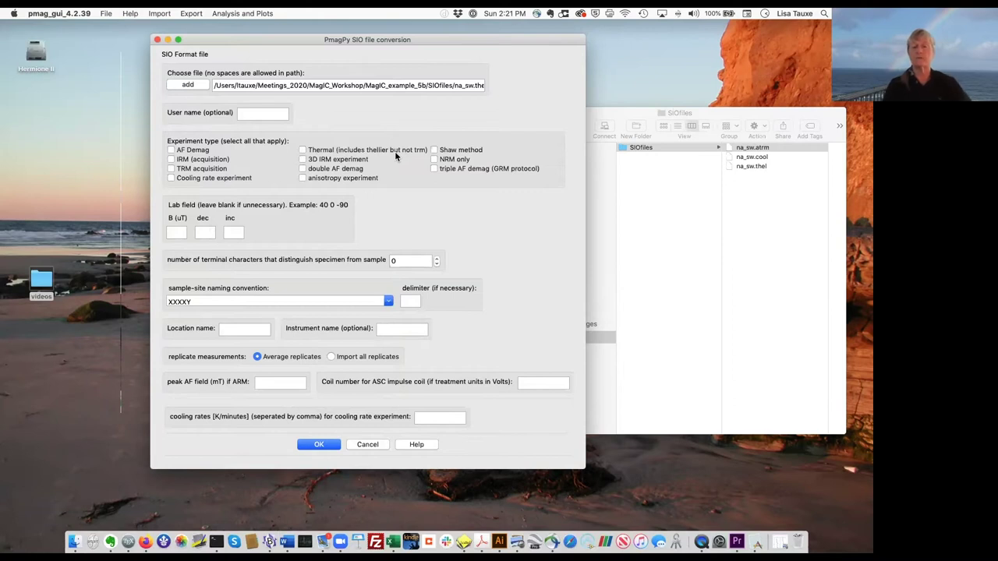
Set the experiment type to Thermal (includes thellier but not trm) and the lab field to 40 uT, dec 0, inc -90.
click(303, 150)
click(174, 233)
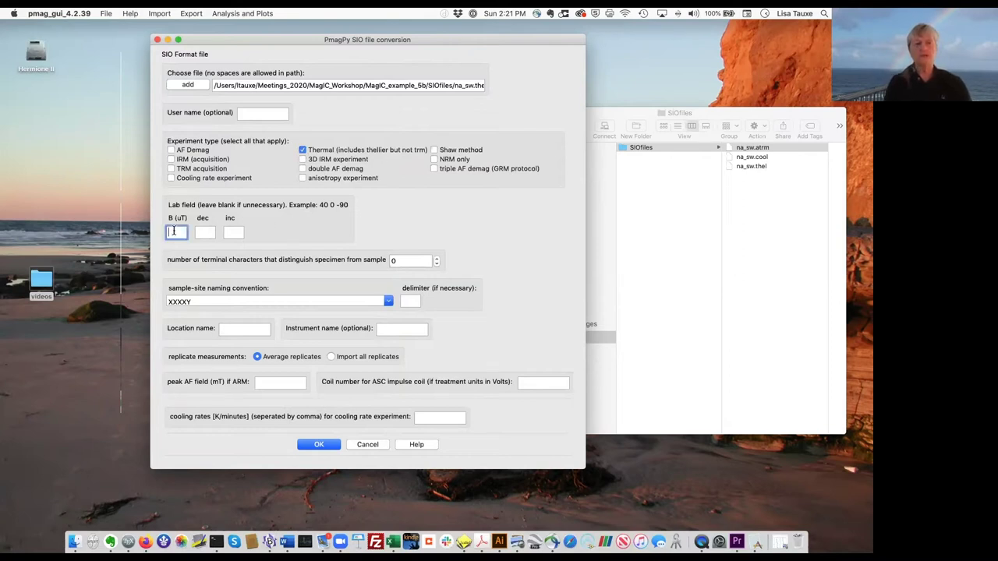
click(204, 232)
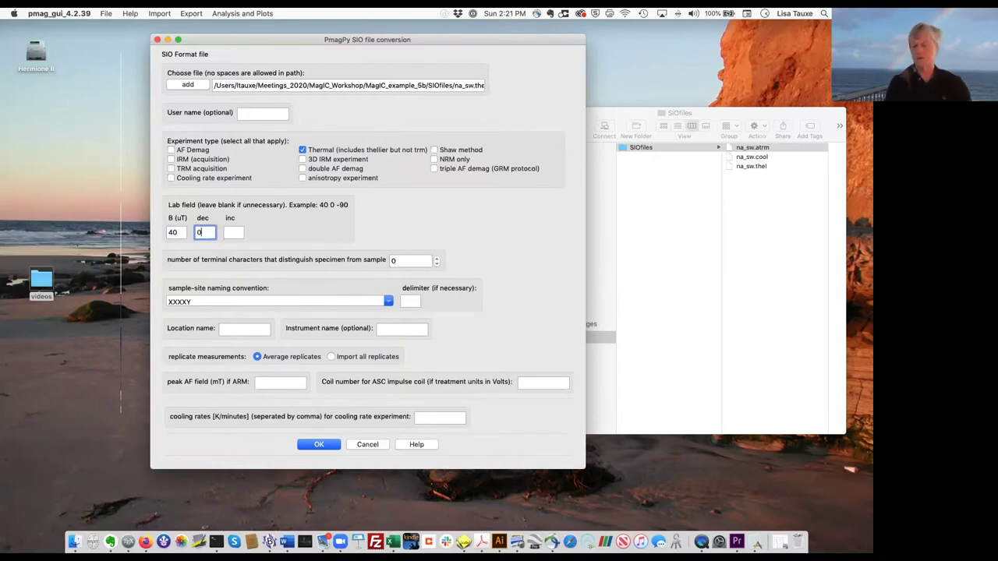
key(Tab)
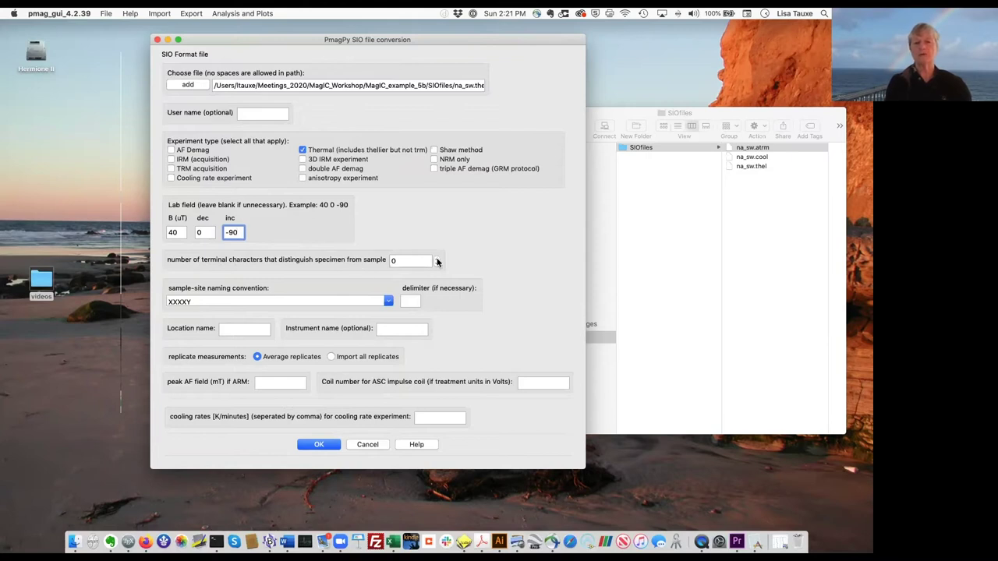
Set the terminal characters distinguishing specimen from sample to 1, and open na_sw.atrm in BBEdit below the form for its specimen names.
click(729, 146)
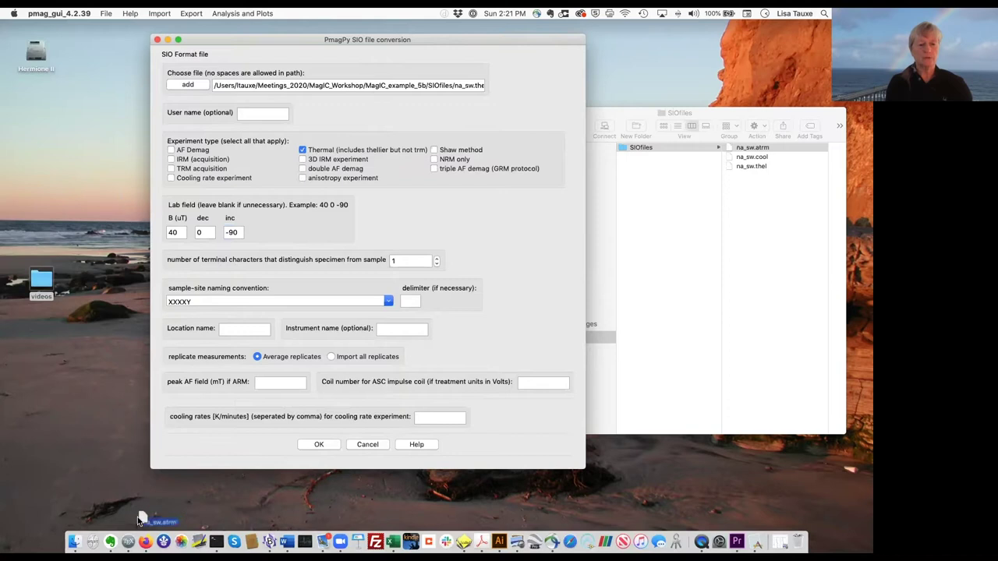
click(275, 540)
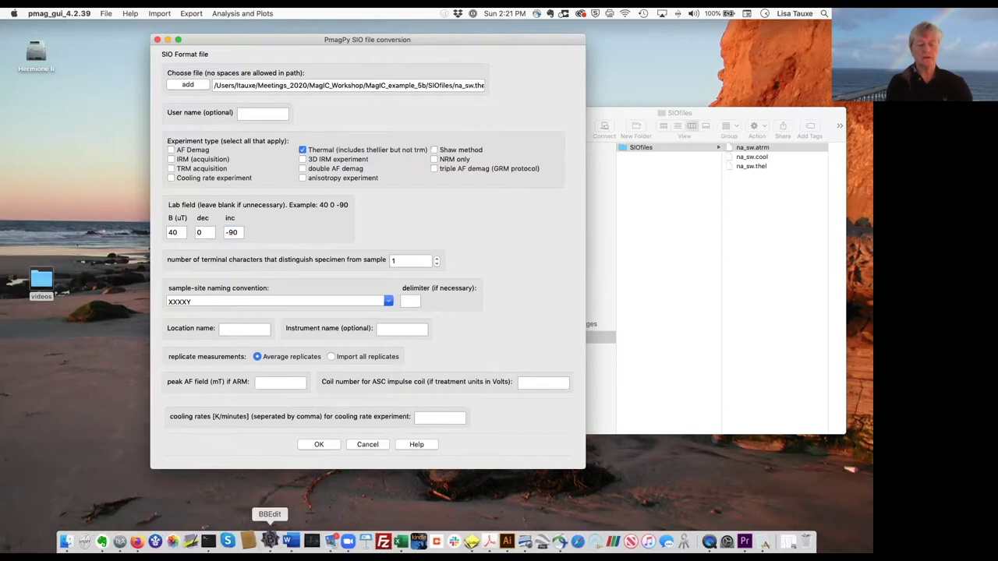
drag(189, 26, 410, 438)
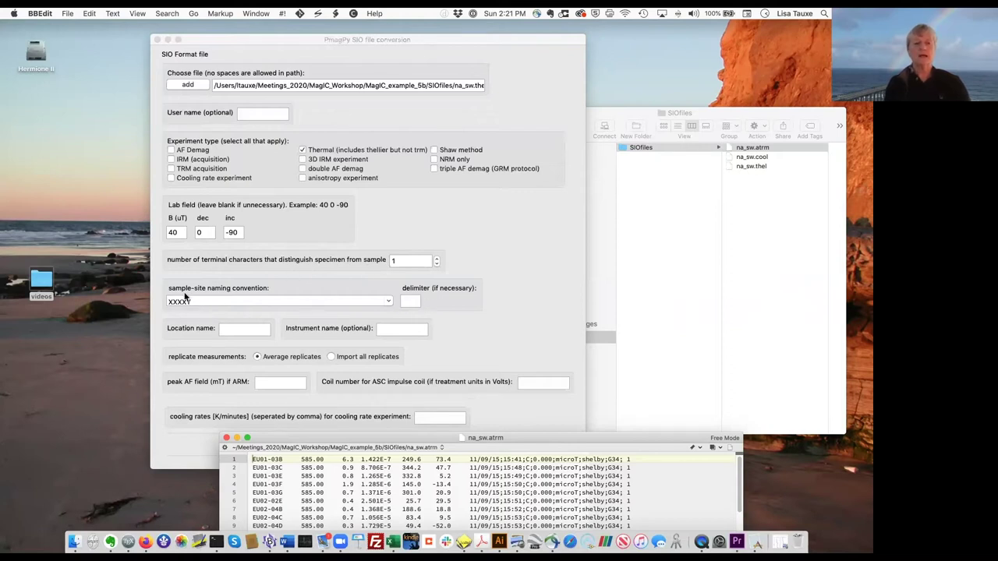
Set the sample-site naming convention to XXXX-YY and close the na_sw.atrm window in BBEdit.
click(388, 301)
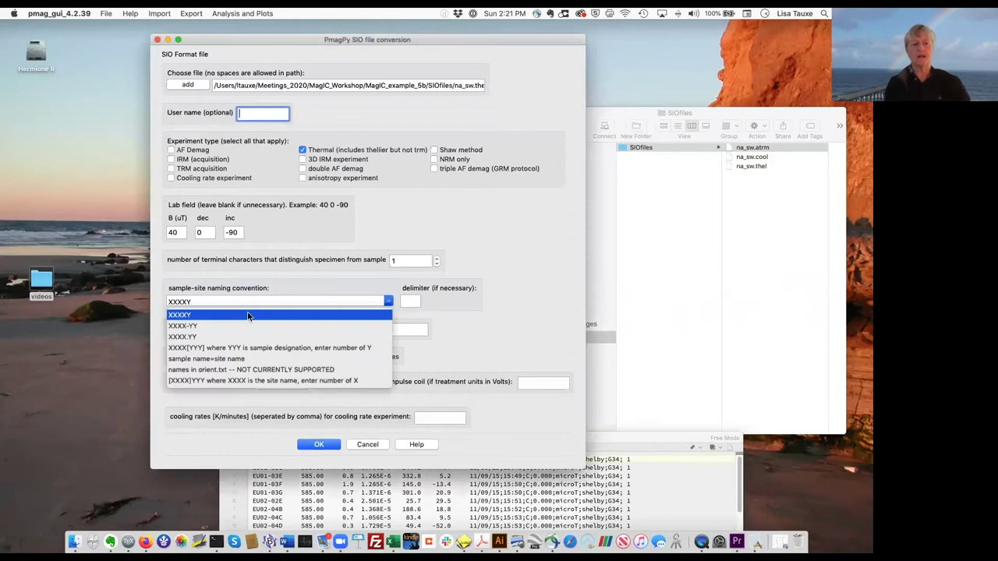
click(188, 327)
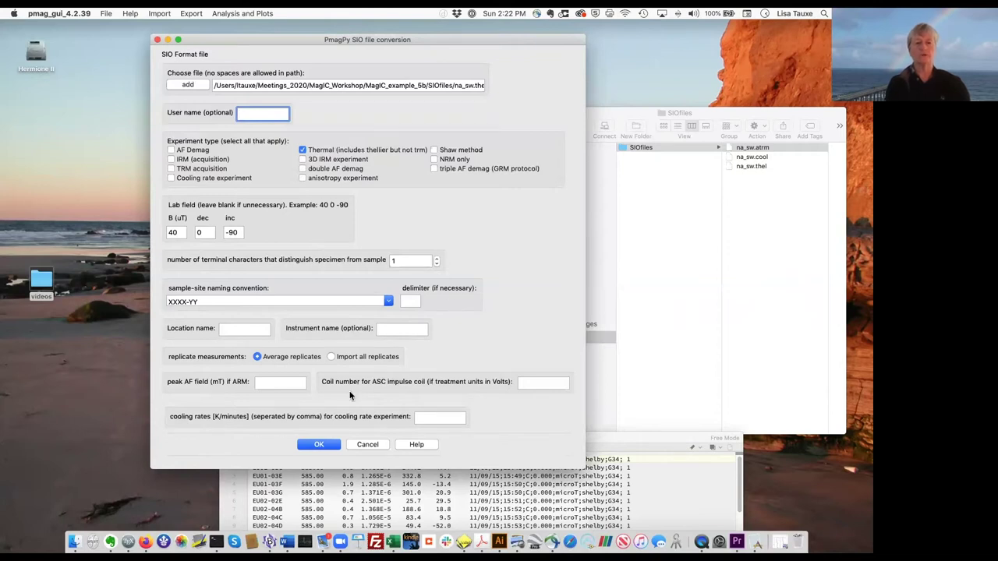
key(super+Tab)
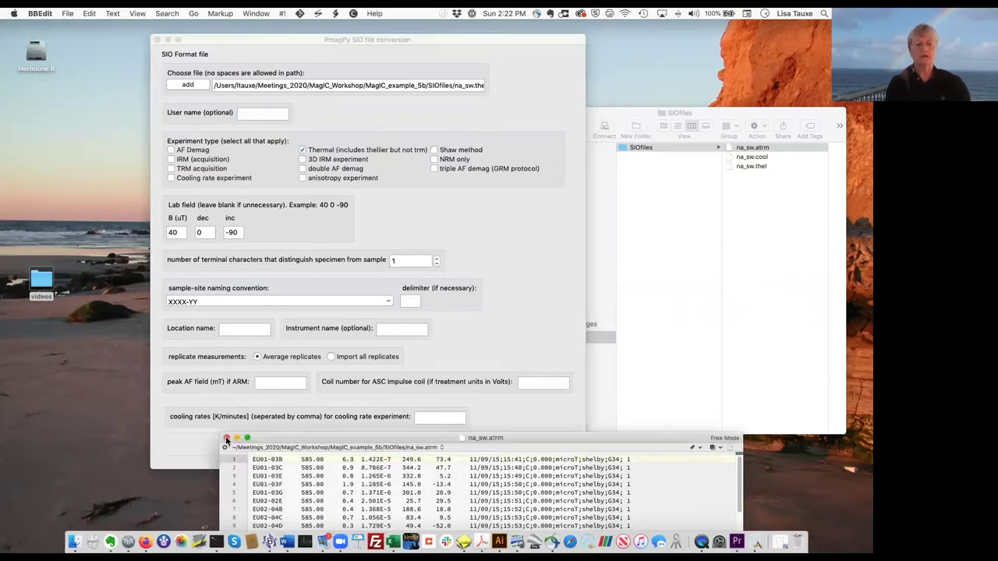
click(226, 439)
Set the location name to Four Corners and run the conversion of na_sw.thel to MagIC format.
click(237, 328)
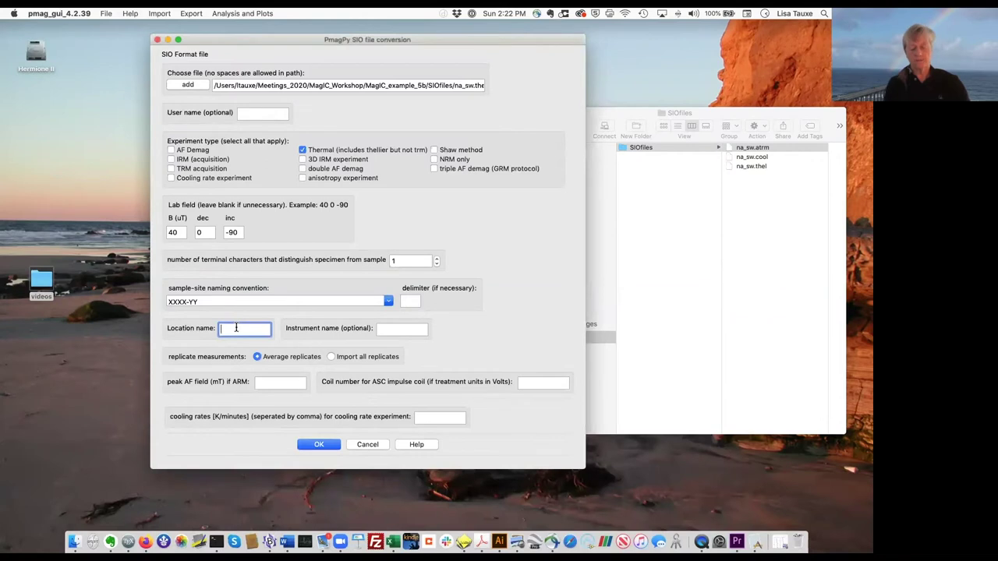
text(Four Co)
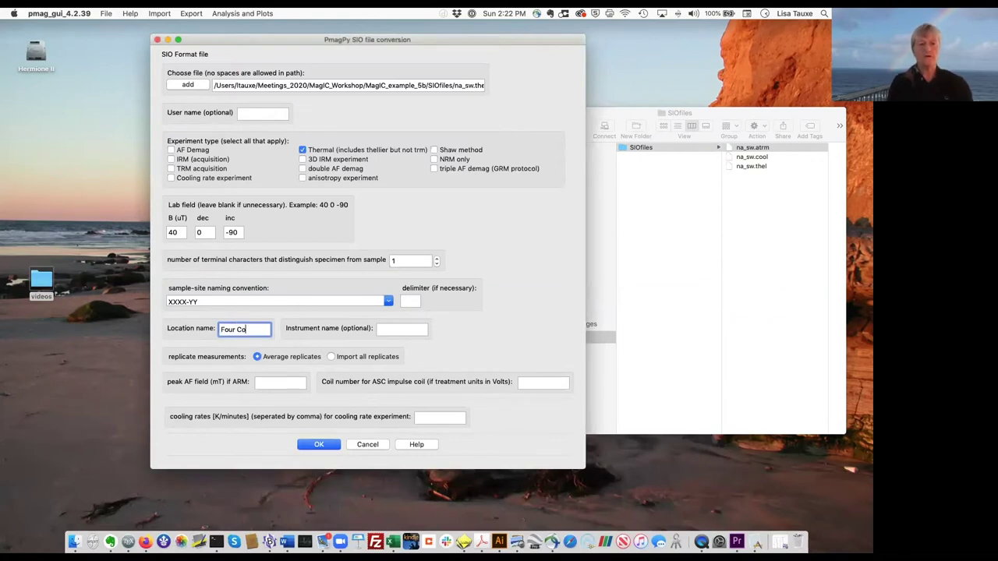
text(rners)
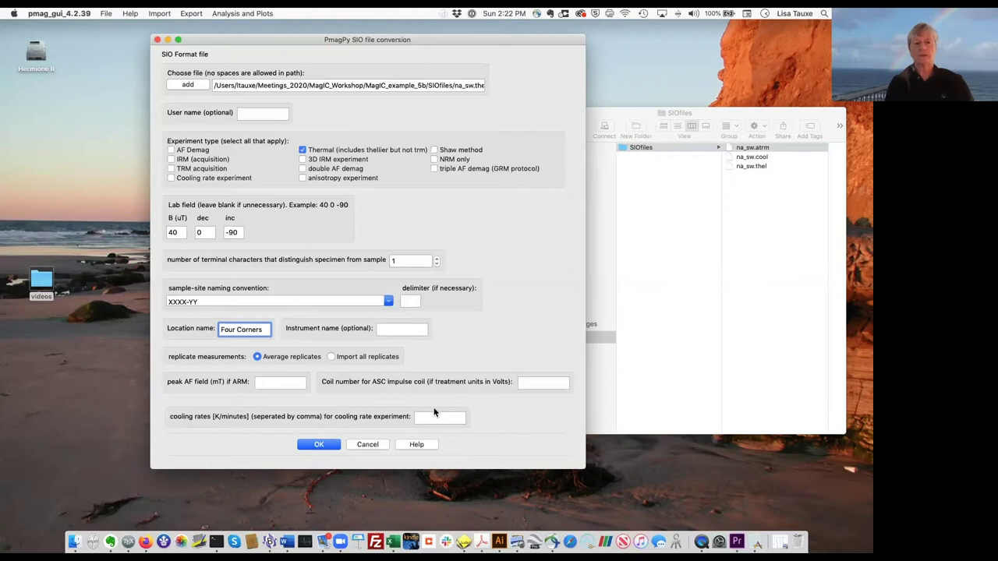
click(332, 450)
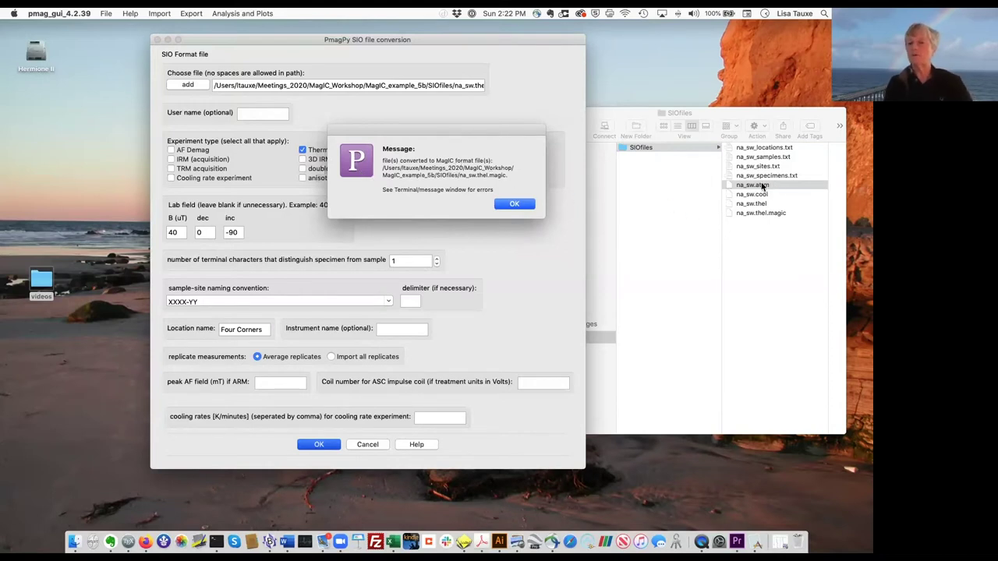
Open the converted file na_sw.thel.magic from the SIOfiles folder in Microsoft Excel.
click(765, 205)
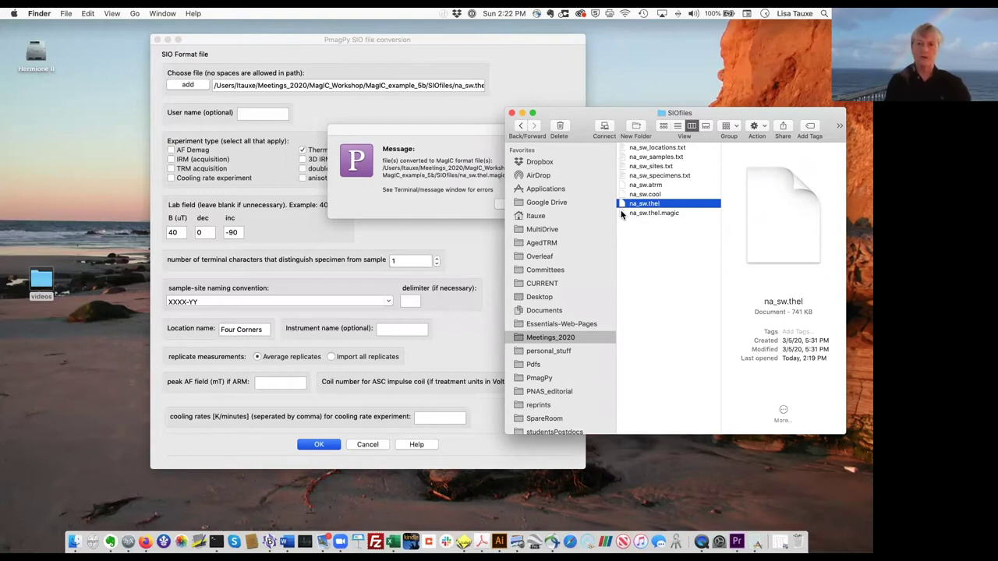
drag(621, 215, 393, 540)
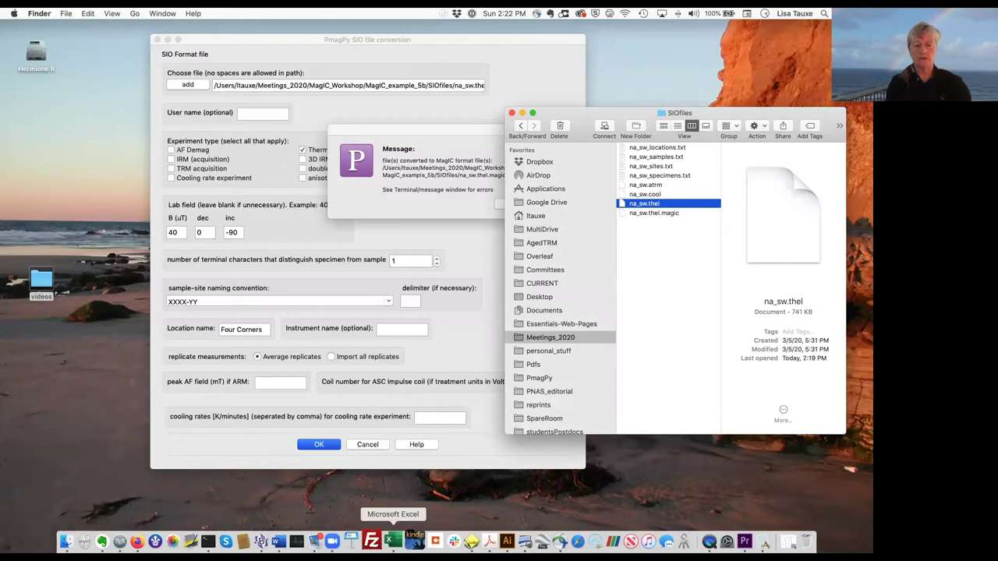
click(633, 214)
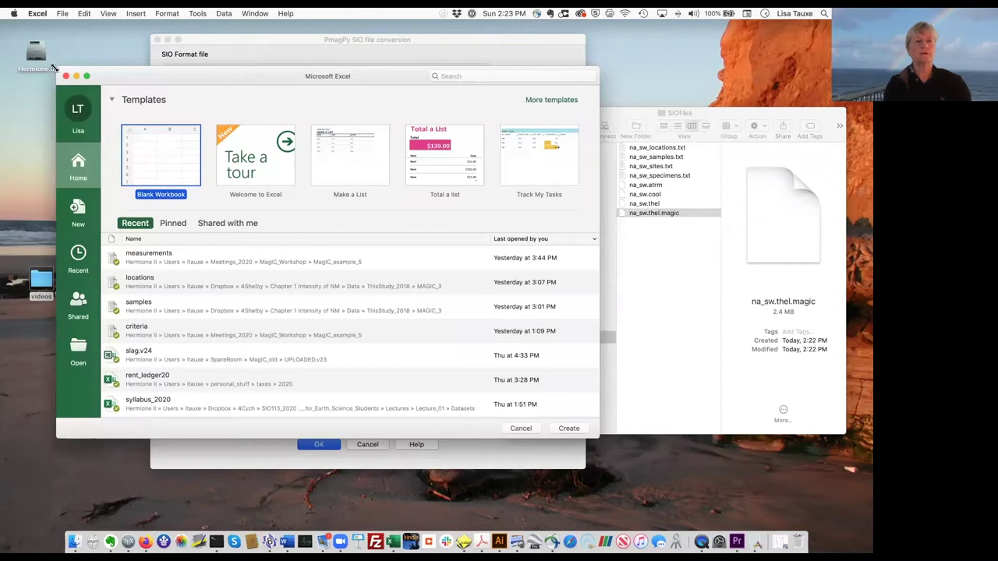
click(65, 75)
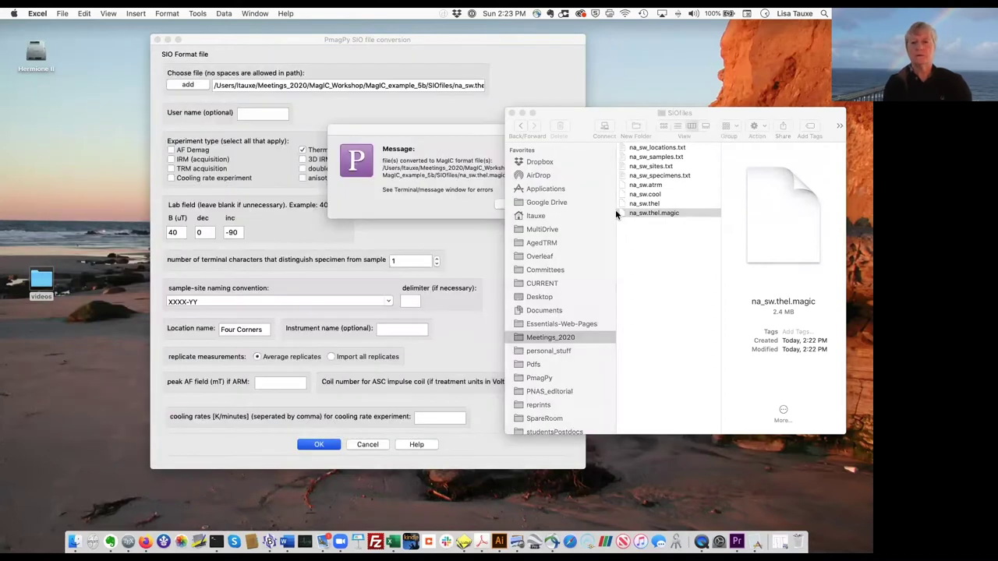
mouse_move(618, 211)
mouse_down()
mouse_move(425, 454)
mouse_move(399, 538)
mouse_move(608, 273)
mouse_move(684, 204)
mouse_move(634, 215)
mouse_up()
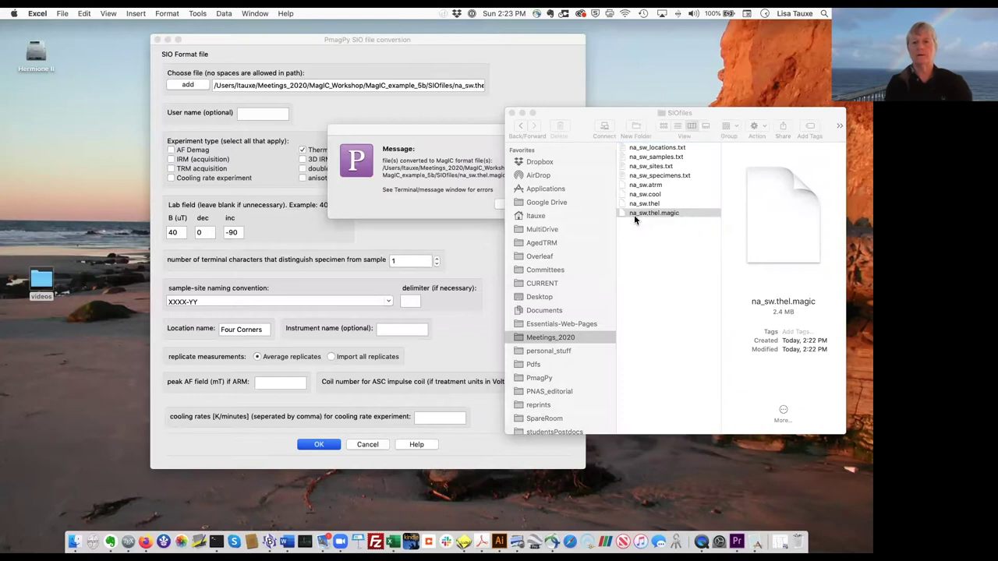
right_click(634, 214)
mouse_move(651, 231)
click(573, 230)
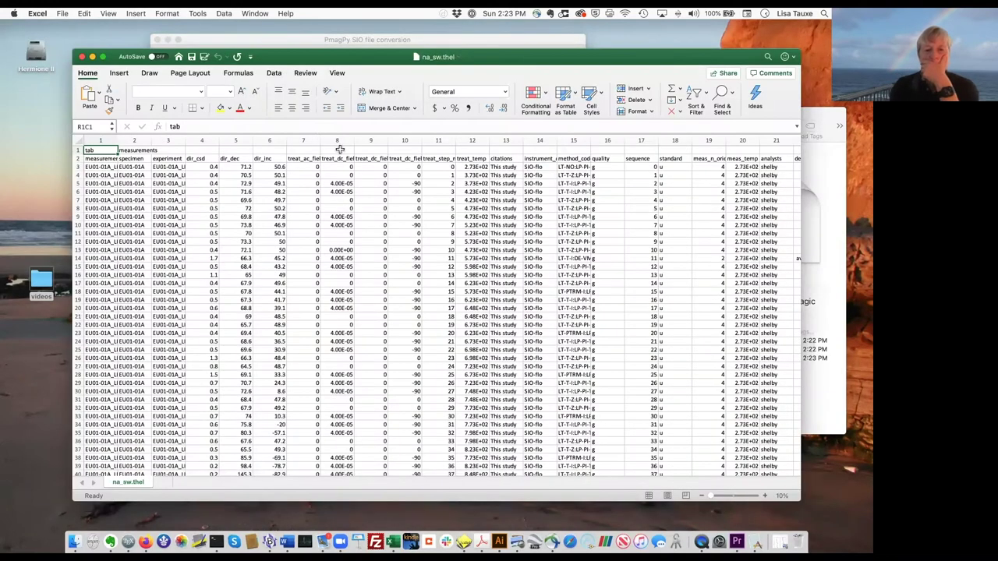
Move the na_sw.thel spreadsheet down below the conversion message and widen its measurement and method_codes columns.
drag(324, 62, 295, 342)
drag(87, 416, 192, 416)
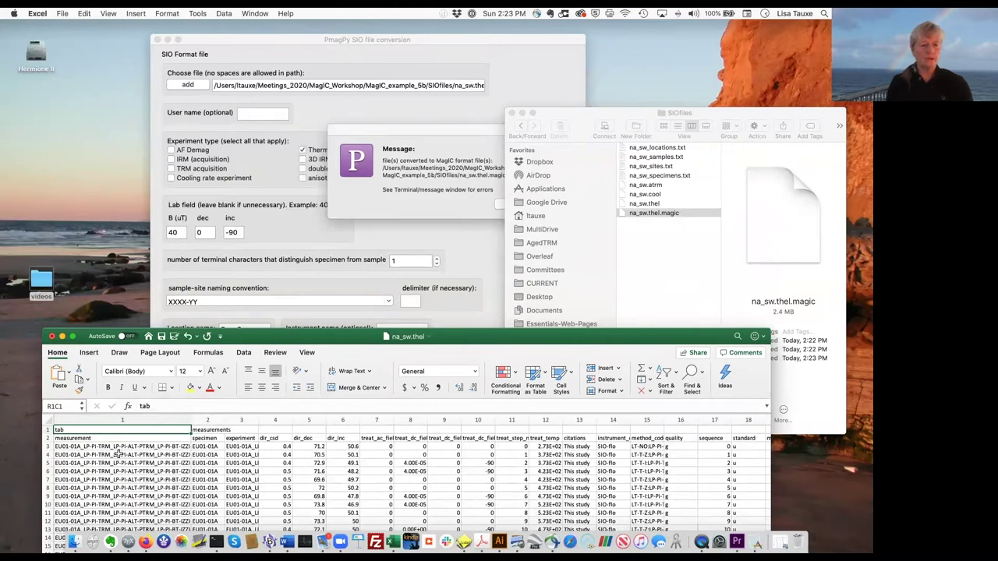
click(212, 438)
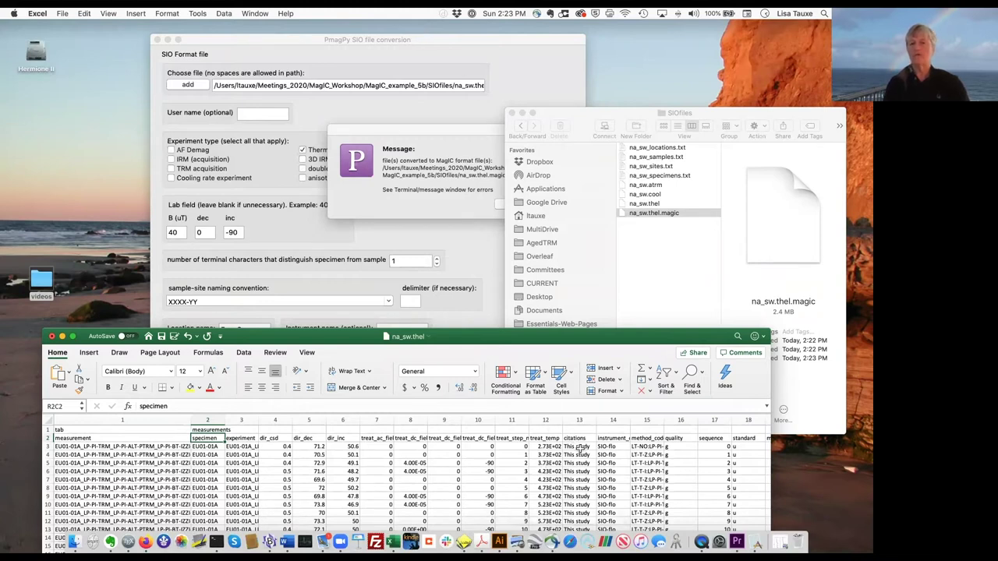
drag(664, 420, 700, 421)
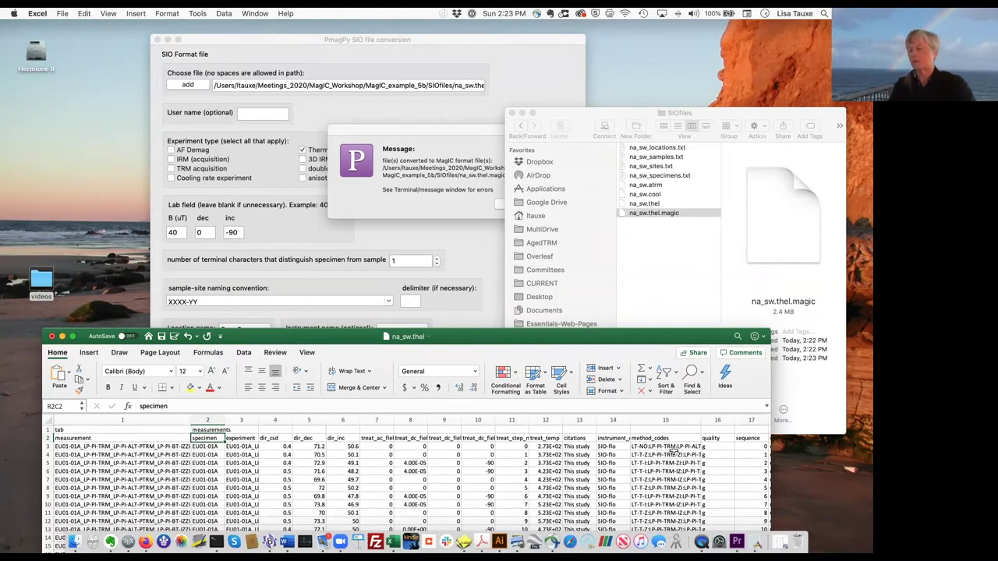
Examine the method codes and remaining measurement columns of na_sw.thel.magic, and close the file without saving changes.
scroll(672, 447, right, 1)
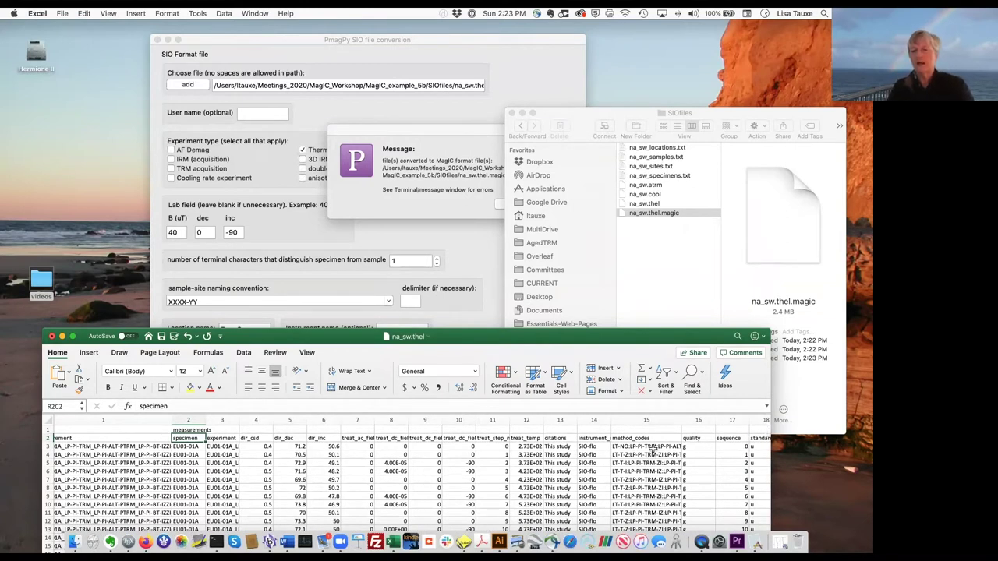
scroll(643, 490, down, 1)
scroll(644, 490, right, 2)
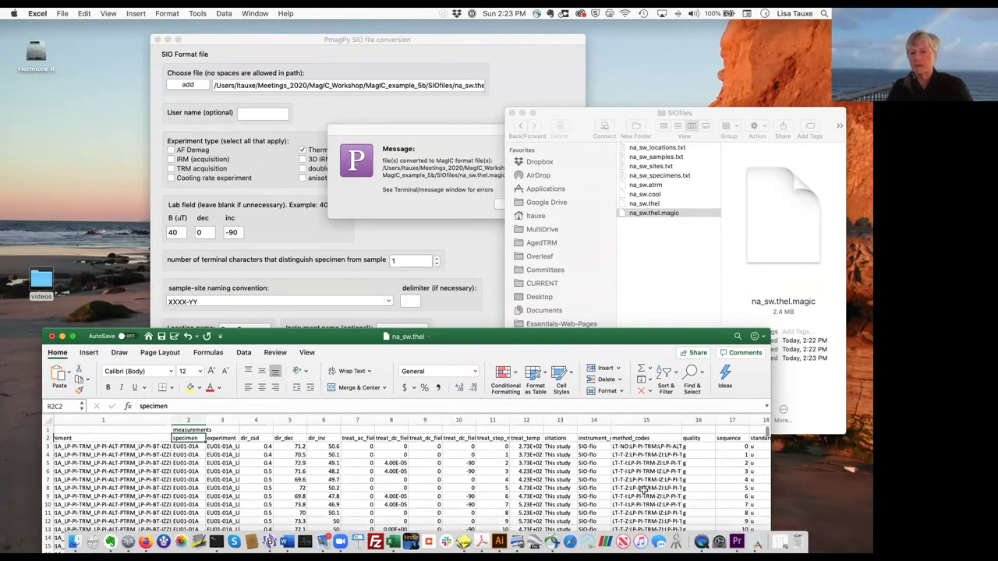
scroll(684, 454, up, 1)
scroll(684, 454, right, 10)
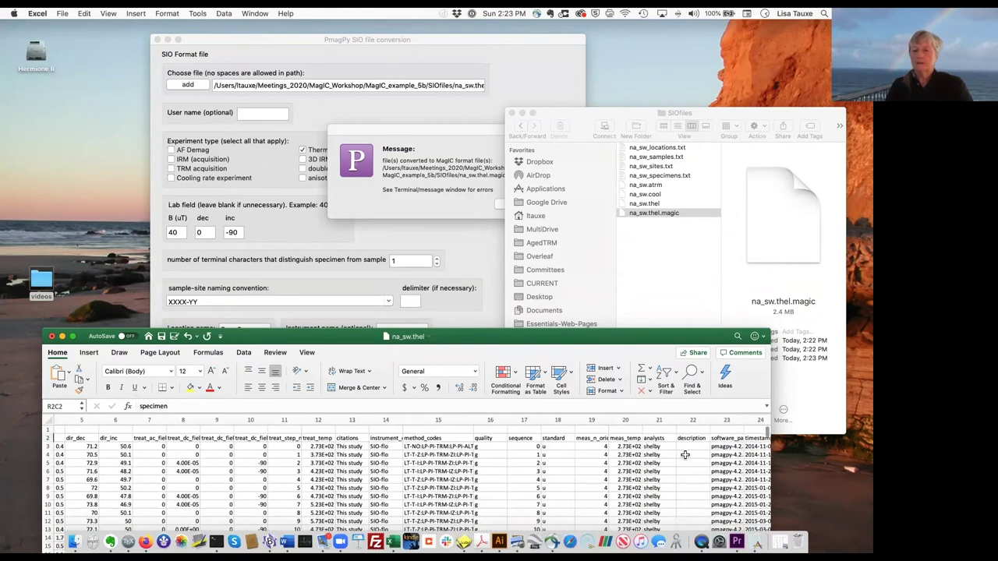
scroll(682, 453, left, 15)
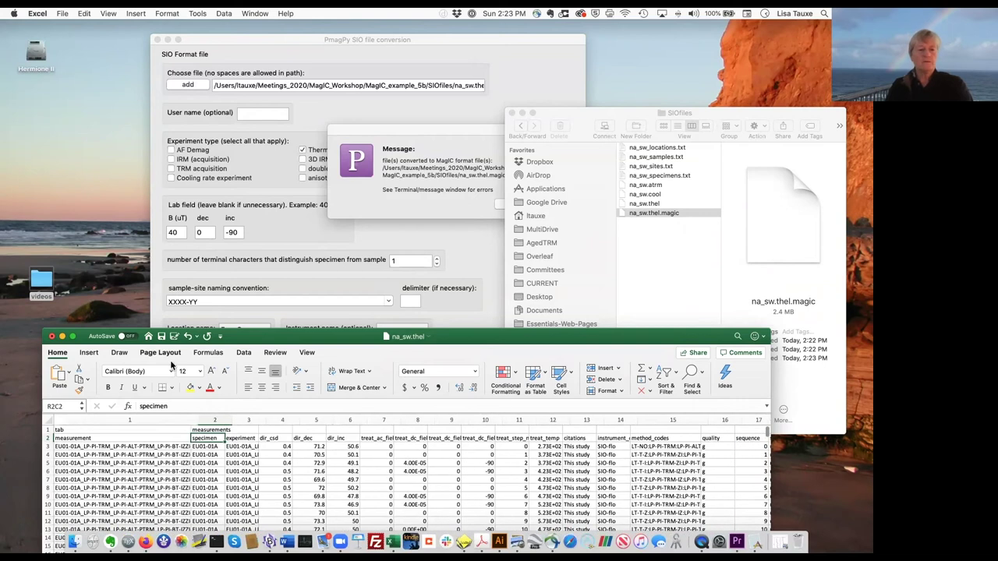
click(51, 337)
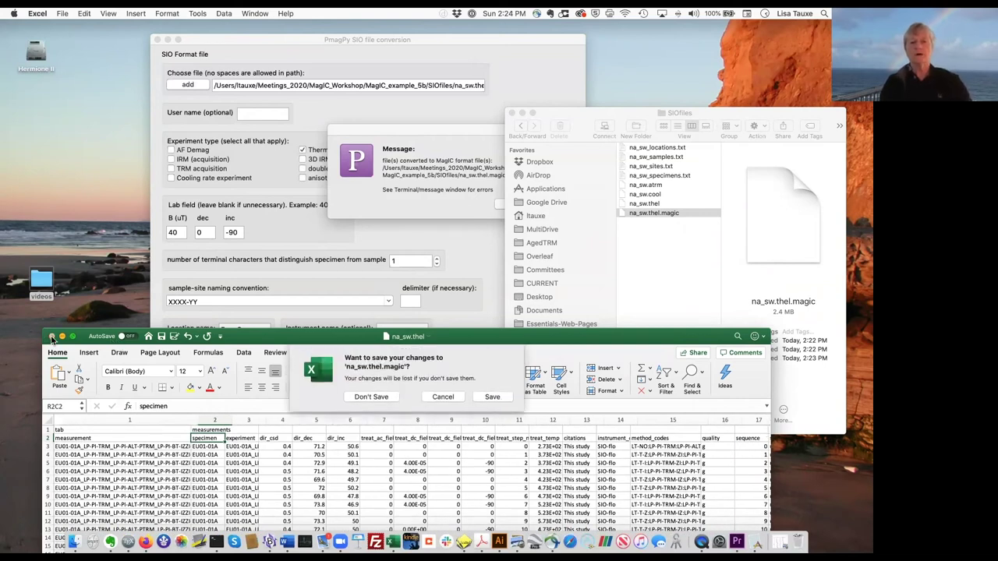
click(371, 397)
Dismiss the conversion message and start another SIO format import with na_sw.atrm as the file to convert.
click(448, 205)
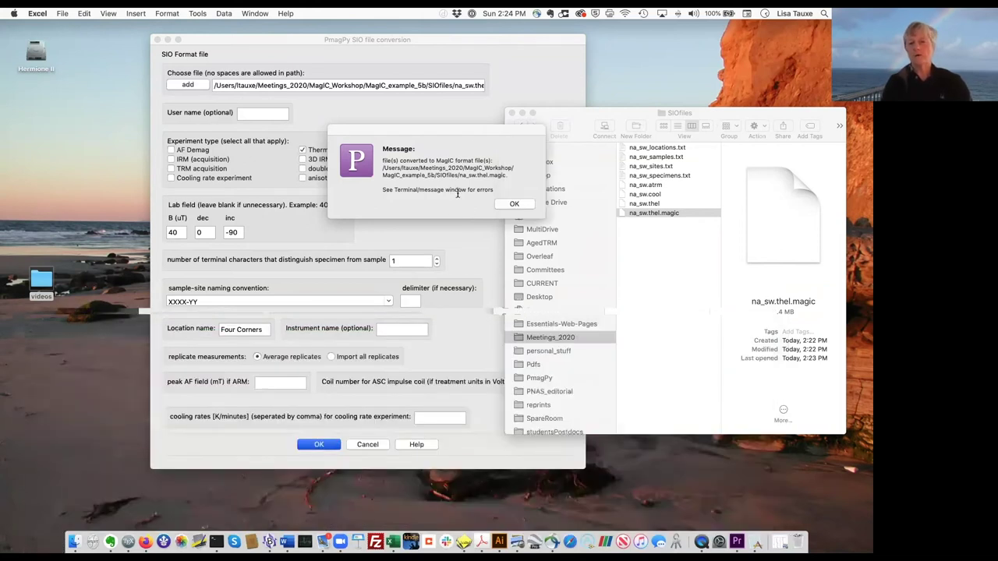
click(521, 204)
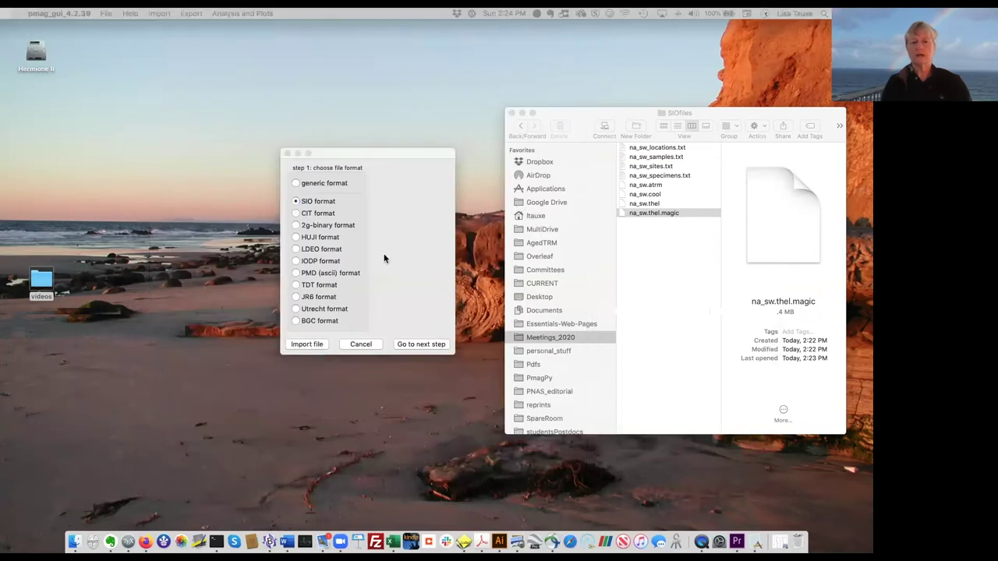
click(307, 344)
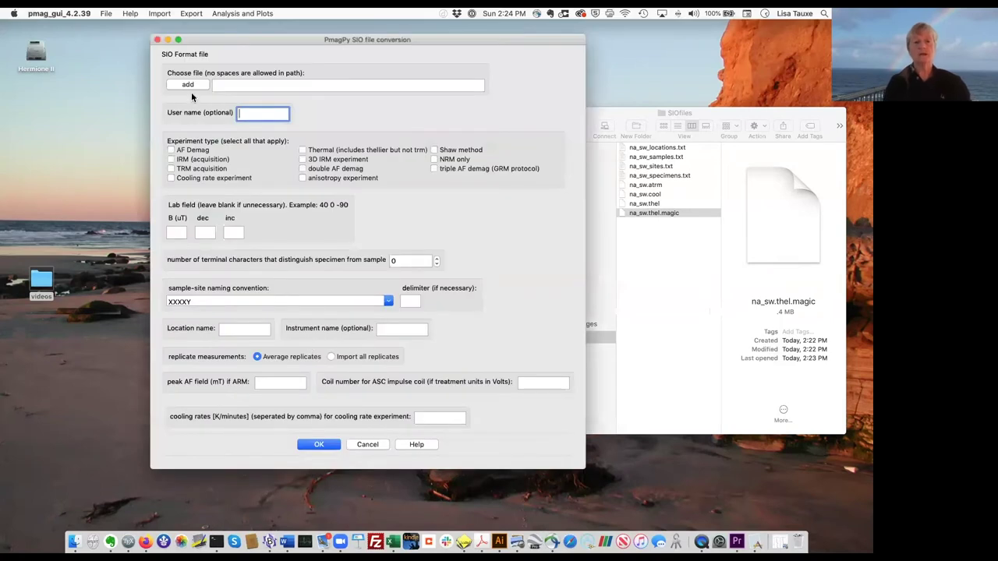
click(186, 85)
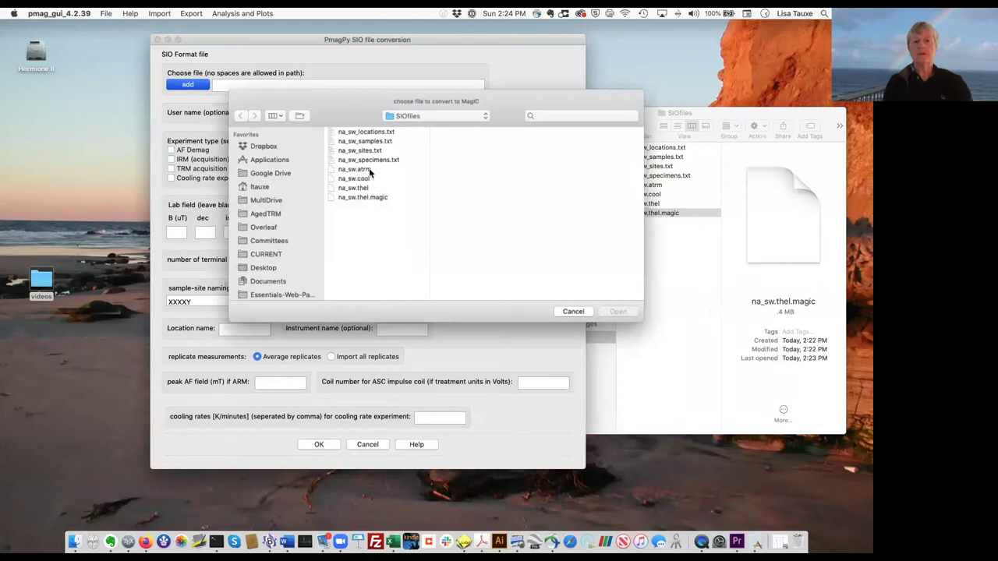
double_click(356, 170)
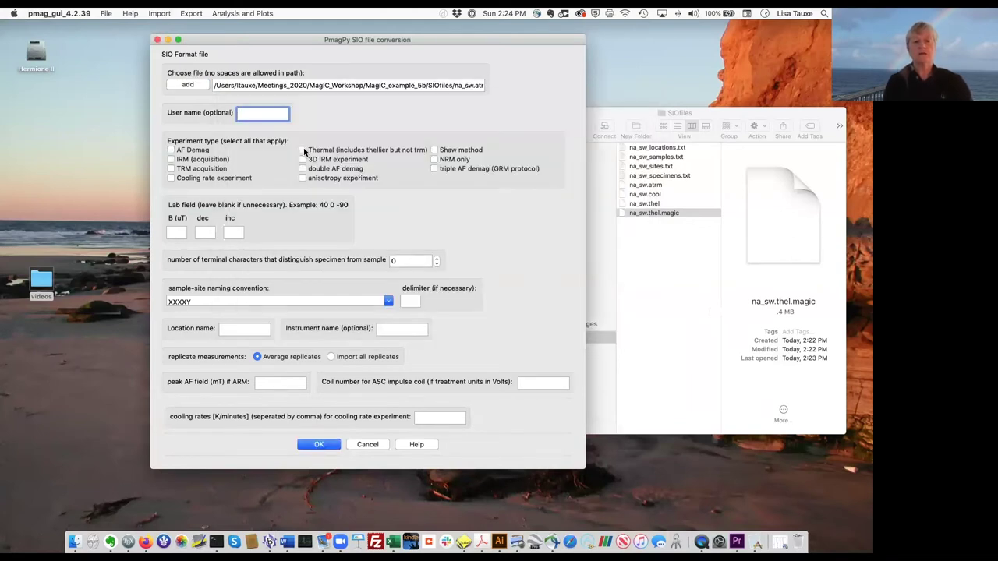
Set the experiment types to Thermal and anisotropy experiment, the distinguishing terminal characters to 1 and the sample-site naming convention to XXXX-YY.
click(303, 150)
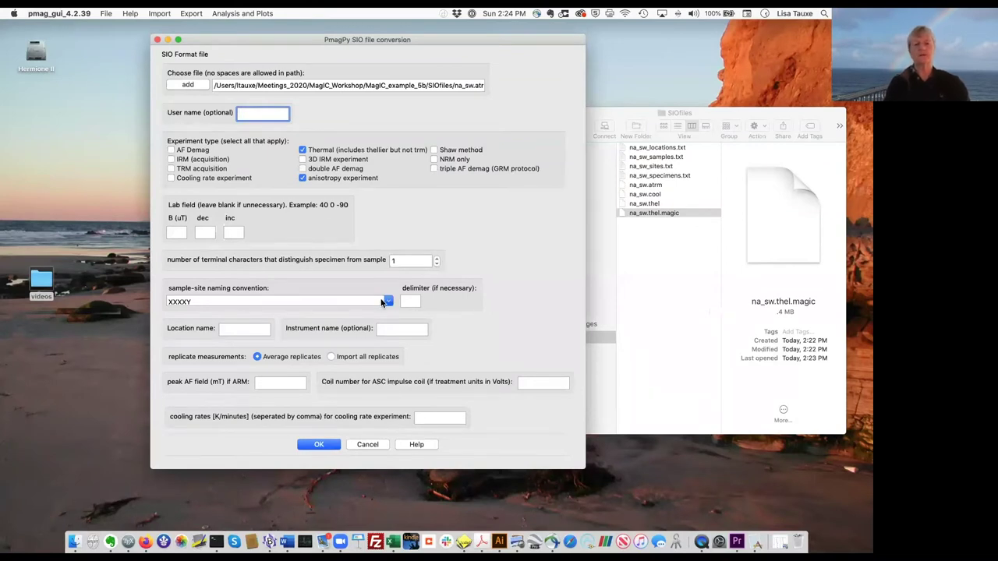
click(388, 303)
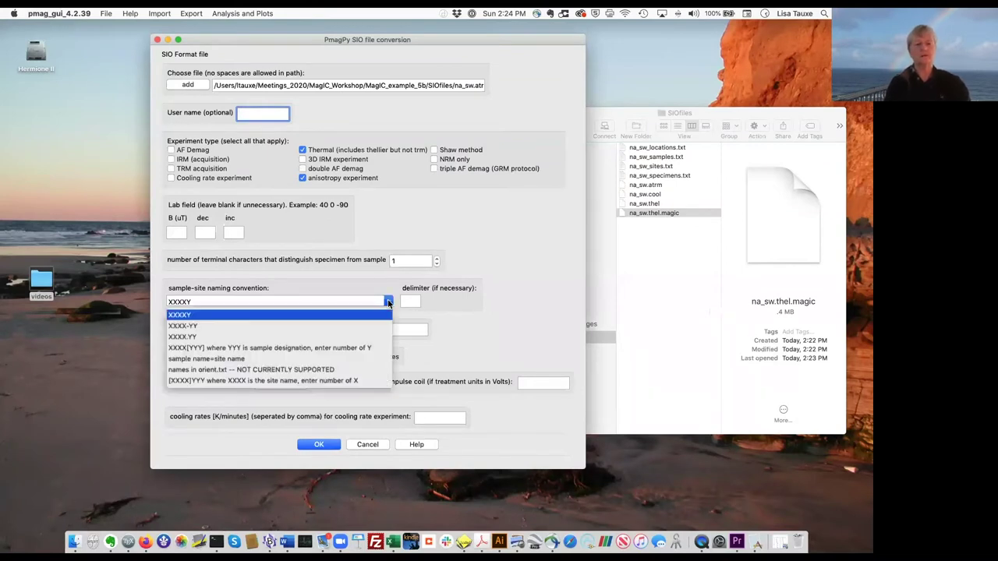
click(190, 326)
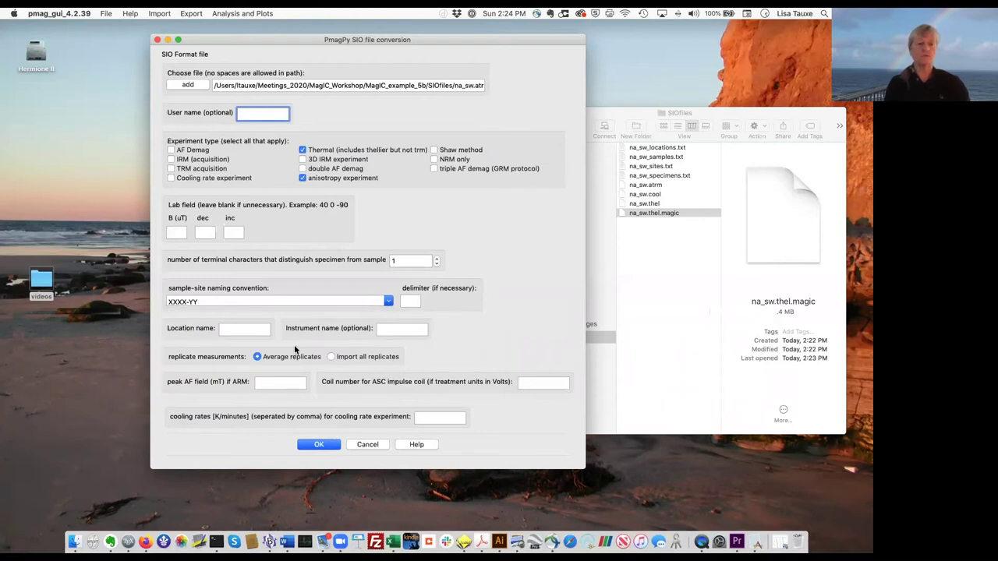
Enter Four Corners as the location name, convert na_sw.atrm to MagIC format and dismiss the resulting message.
click(231, 327)
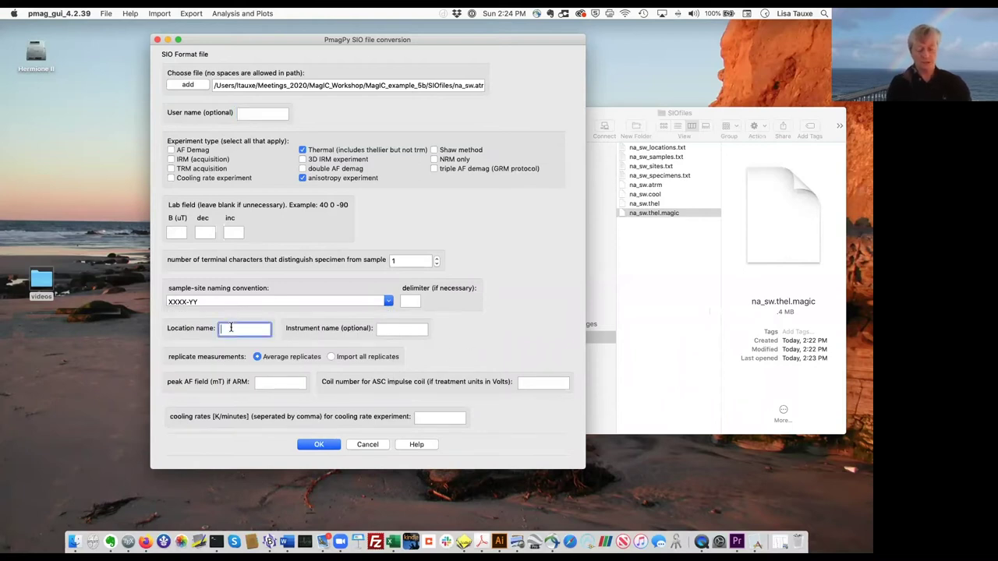
text(Four Corners)
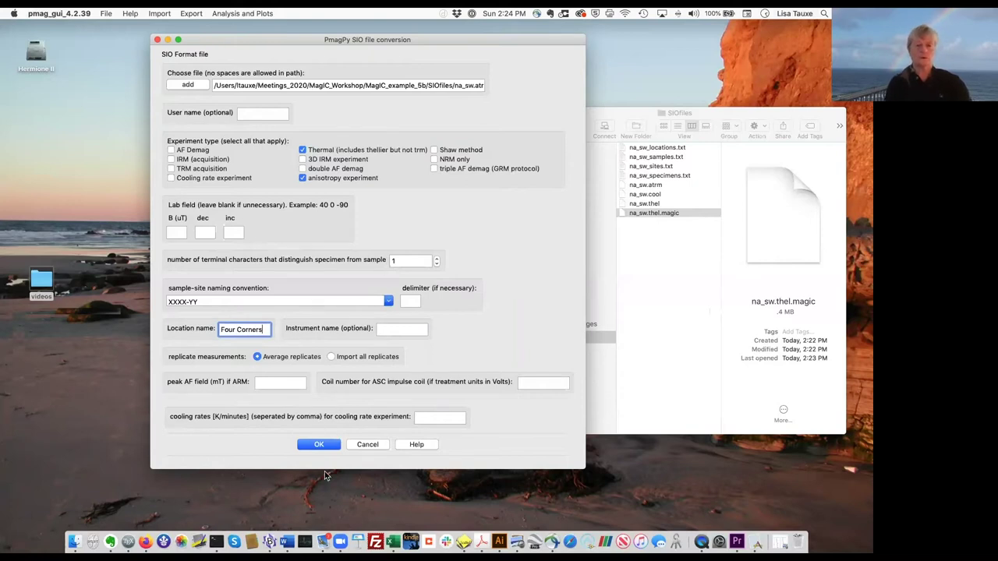
click(321, 446)
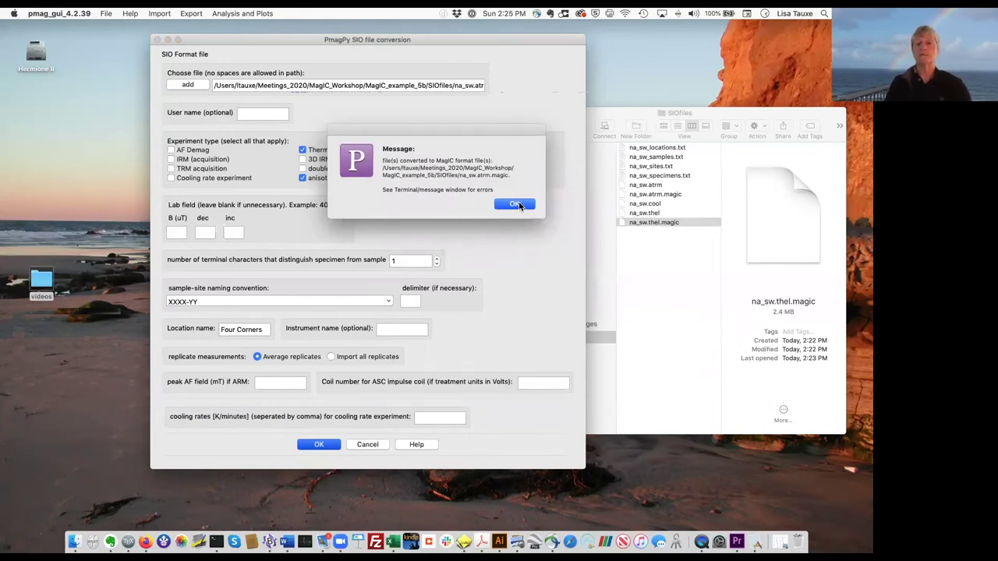
click(517, 204)
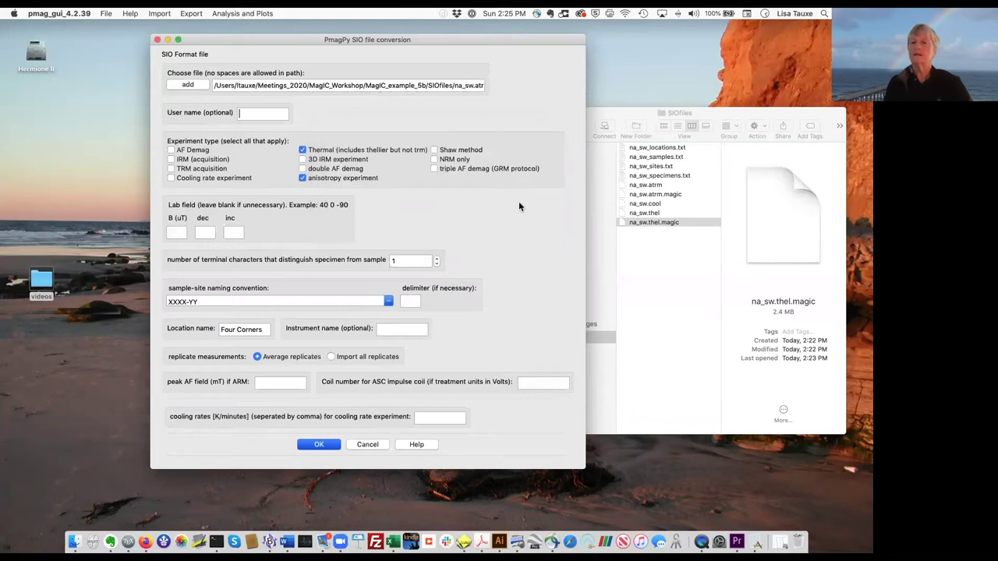
Open na_sw.atrm.magic from the SIOfiles folder in Microsoft Excel and widen its measurement column to show the full names.
click(675, 196)
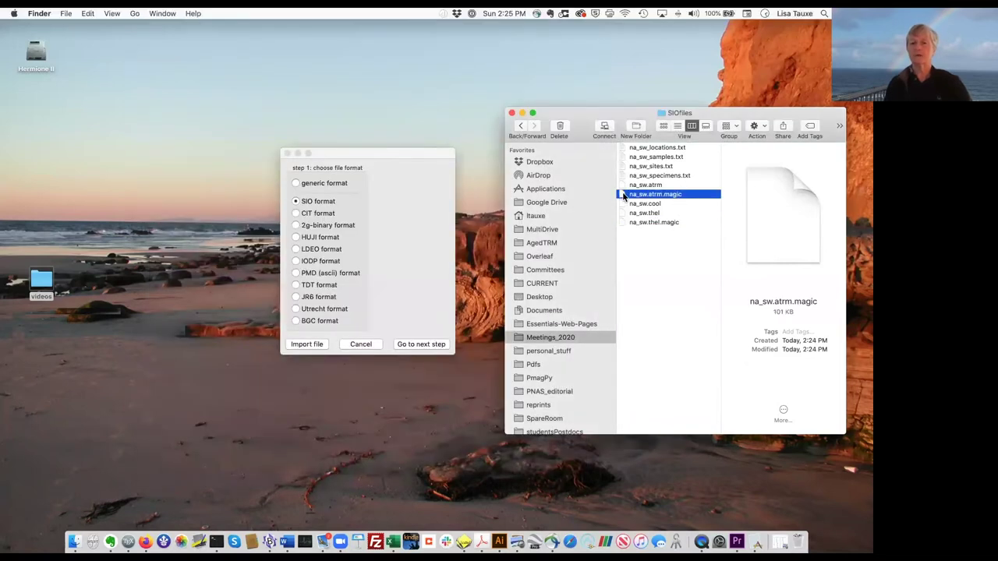
drag(622, 196, 392, 541)
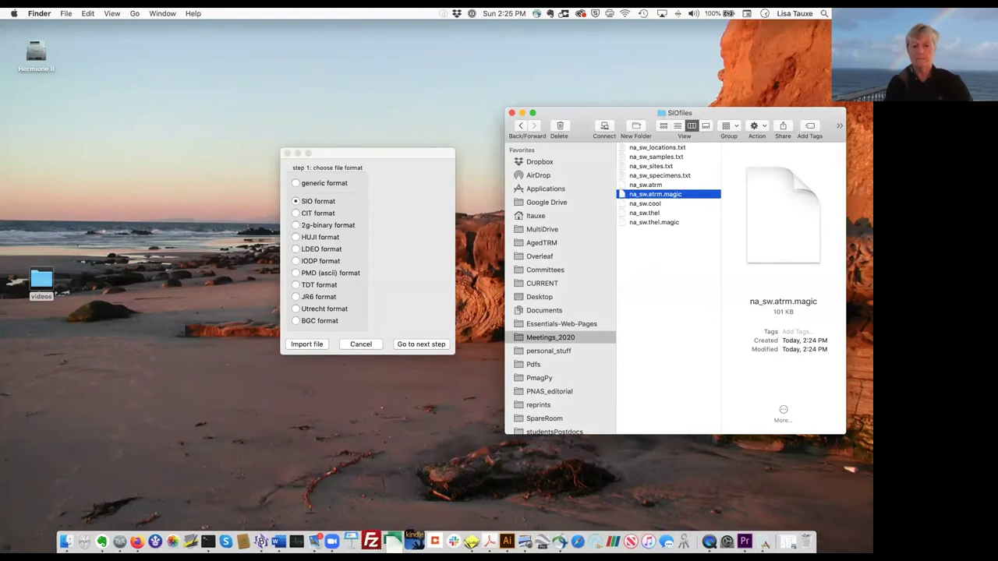
right_click(627, 196)
mouse_move(654, 209)
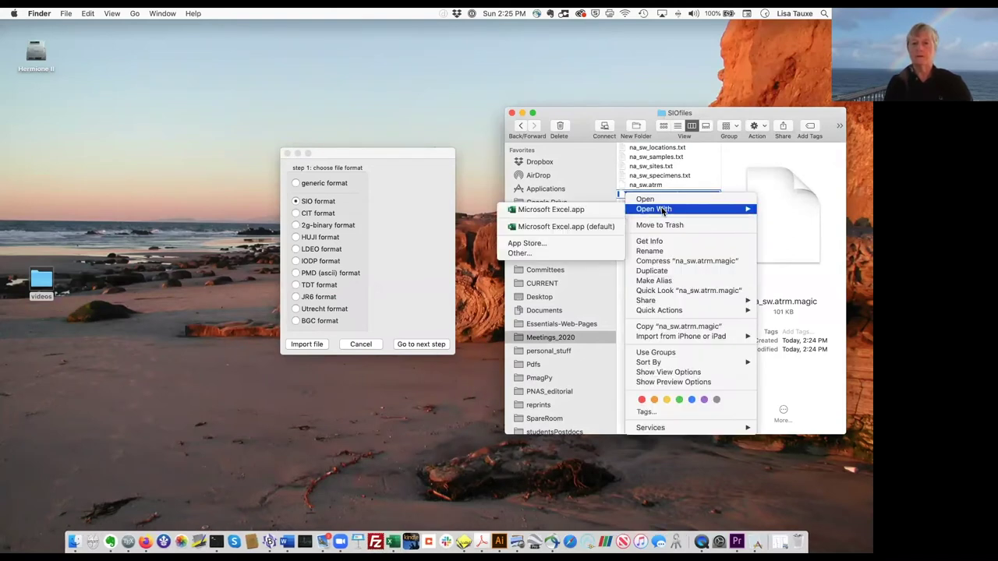
click(569, 205)
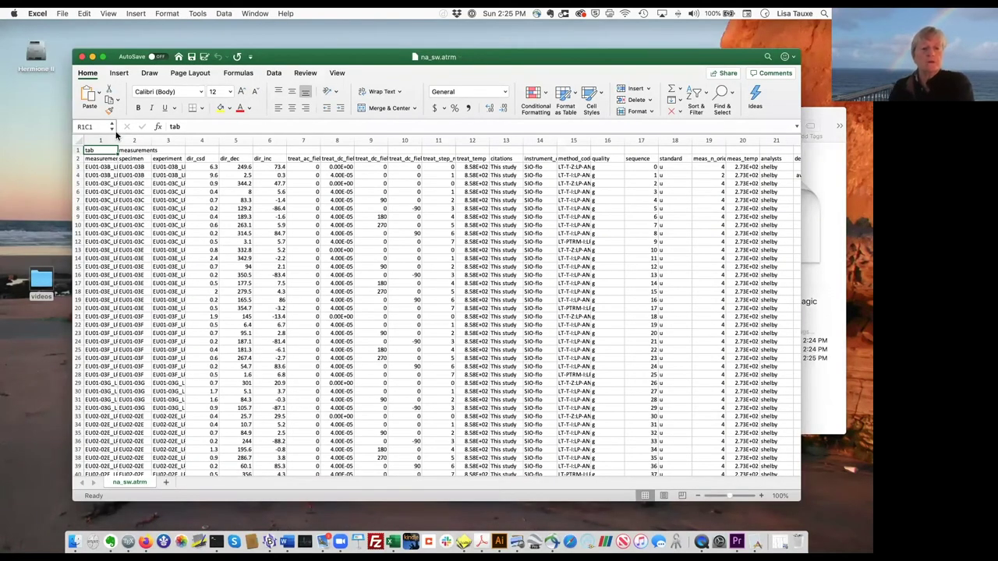
drag(117, 139, 248, 139)
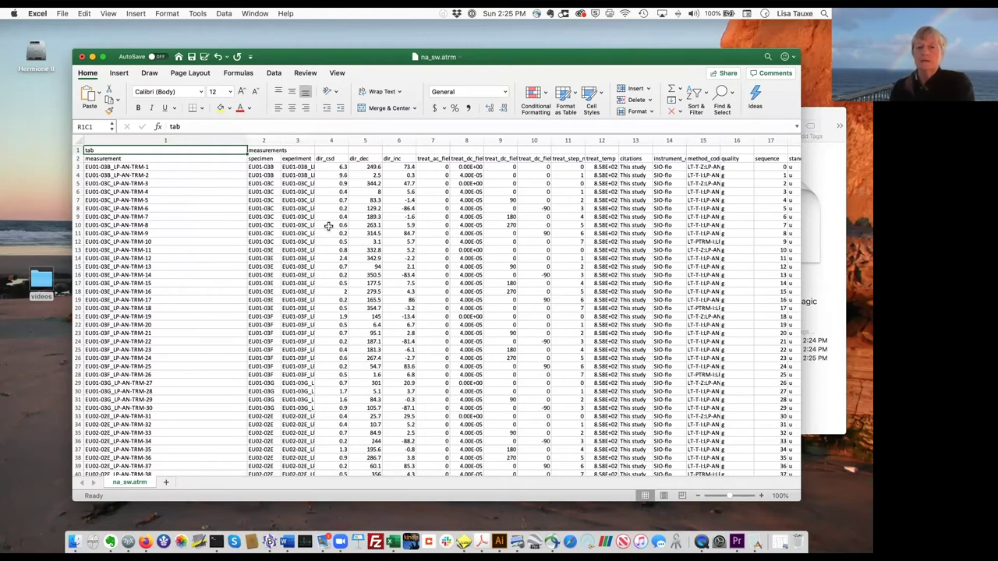
Widen the method_codes column of na_sw.atrm.magic to read the full codes and close the workbook without saving.
scroll(328, 226, right, 3)
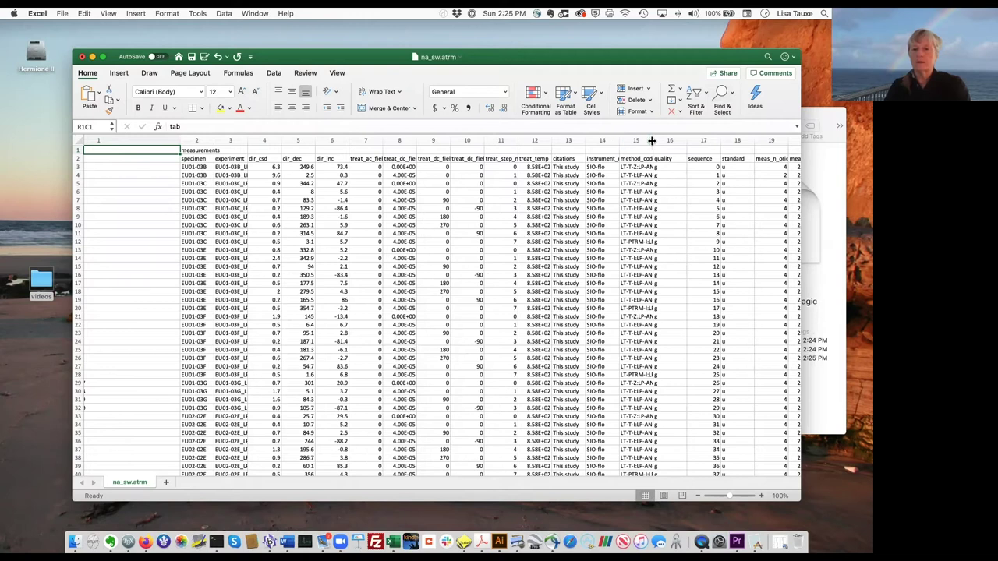
drag(653, 140, 729, 140)
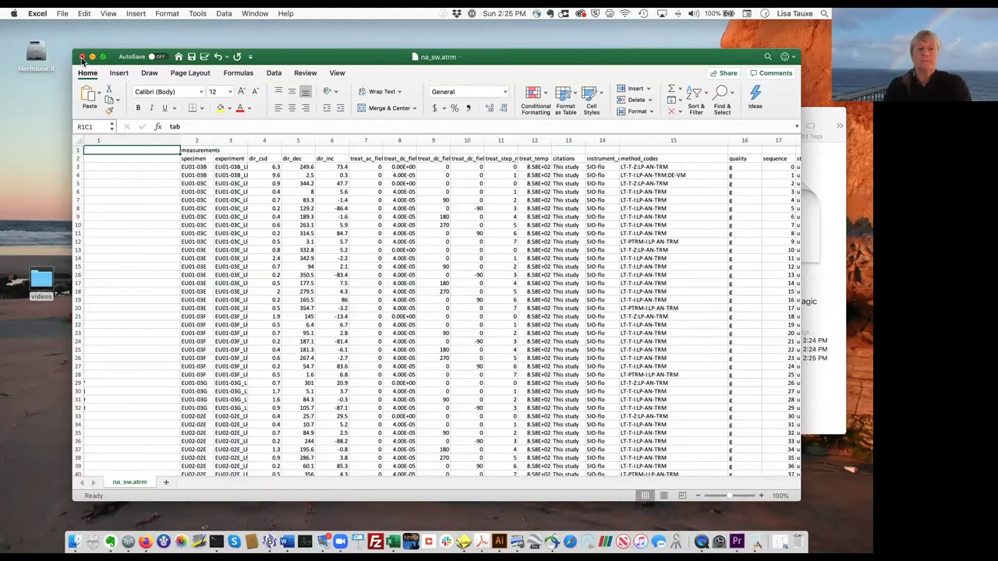
click(82, 57)
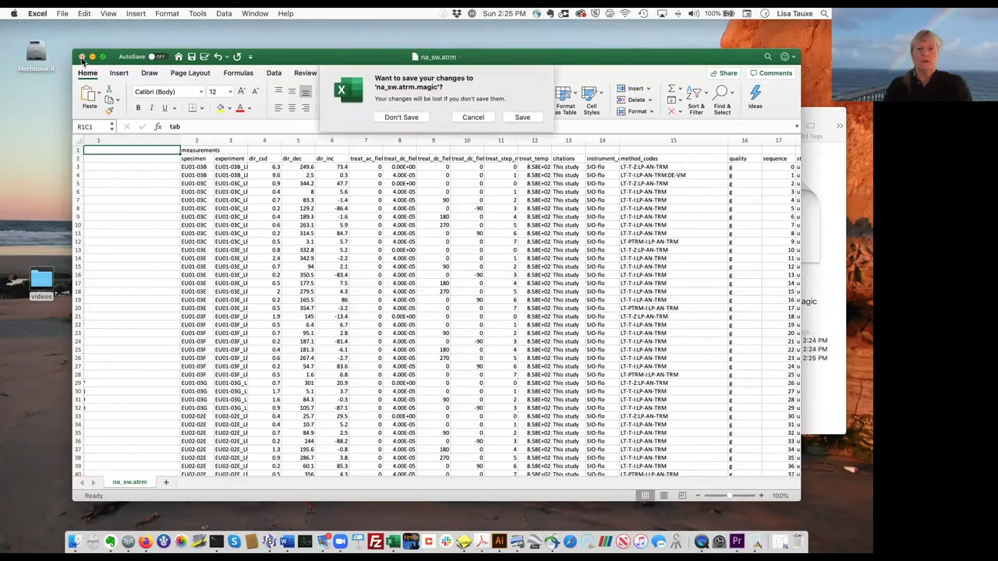
click(401, 117)
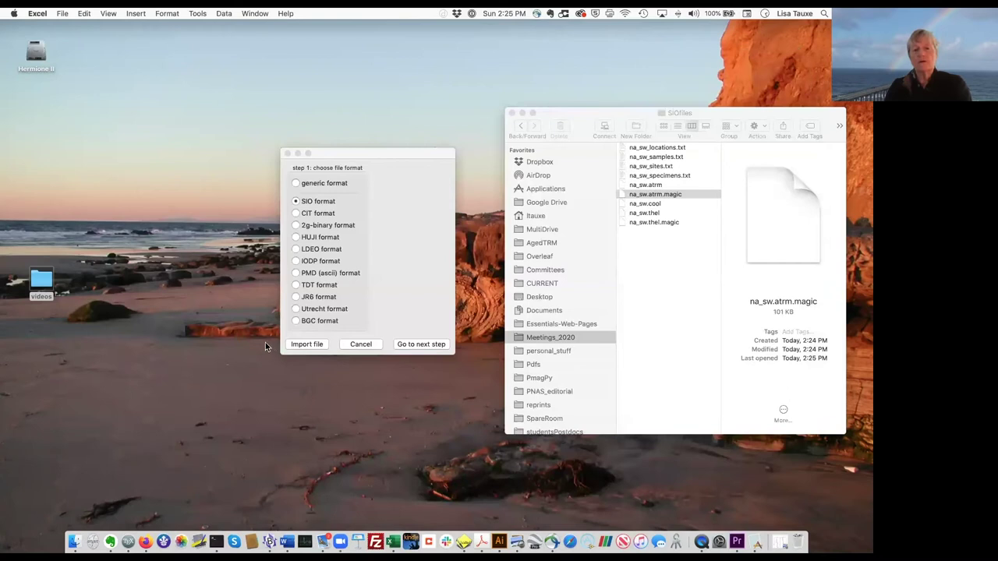
Start another SIO format import in Pmag GUI with na_sw.cool as the file to convert.
click(307, 345)
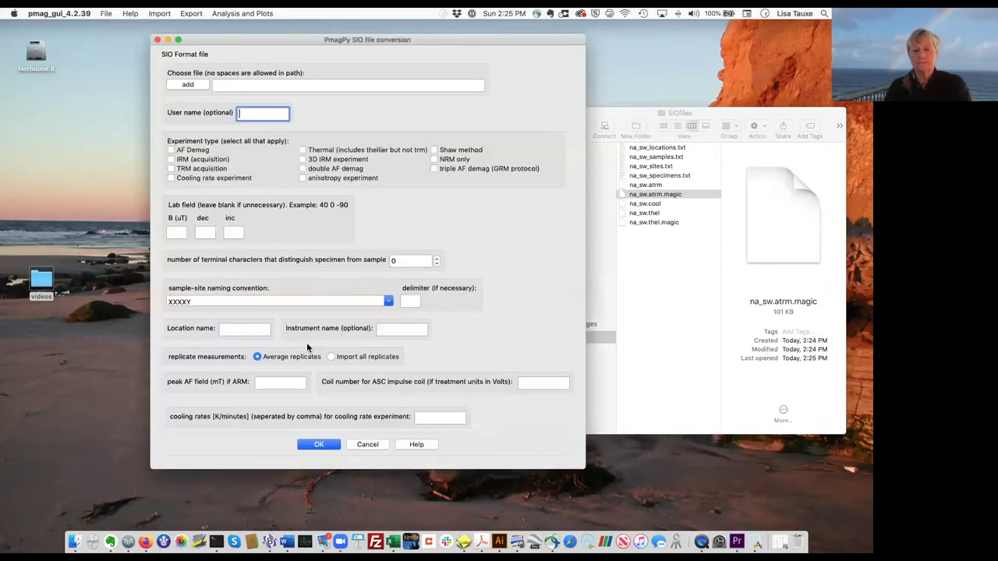
click(187, 85)
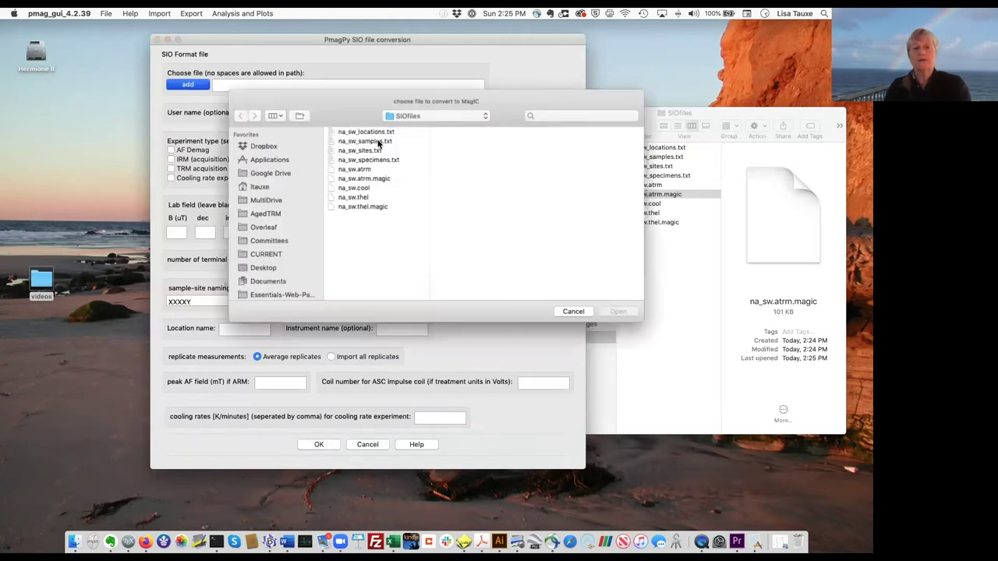
double_click(361, 189)
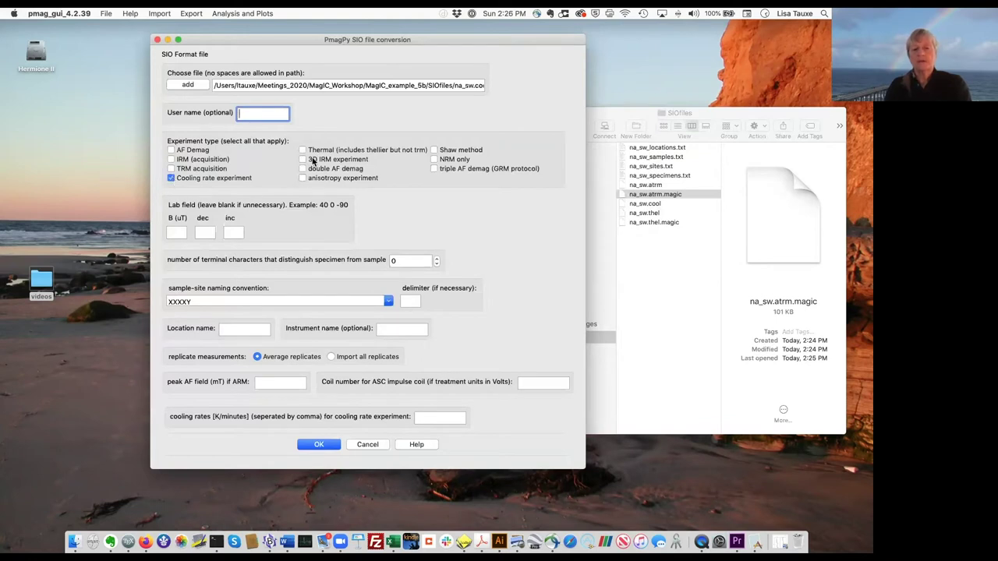
Set up a Cooling rate experiment with lab field 40 uT, dec 0, inc -90 and 1 distinguishing terminal character.
click(177, 232)
text(40)
key(Tab)
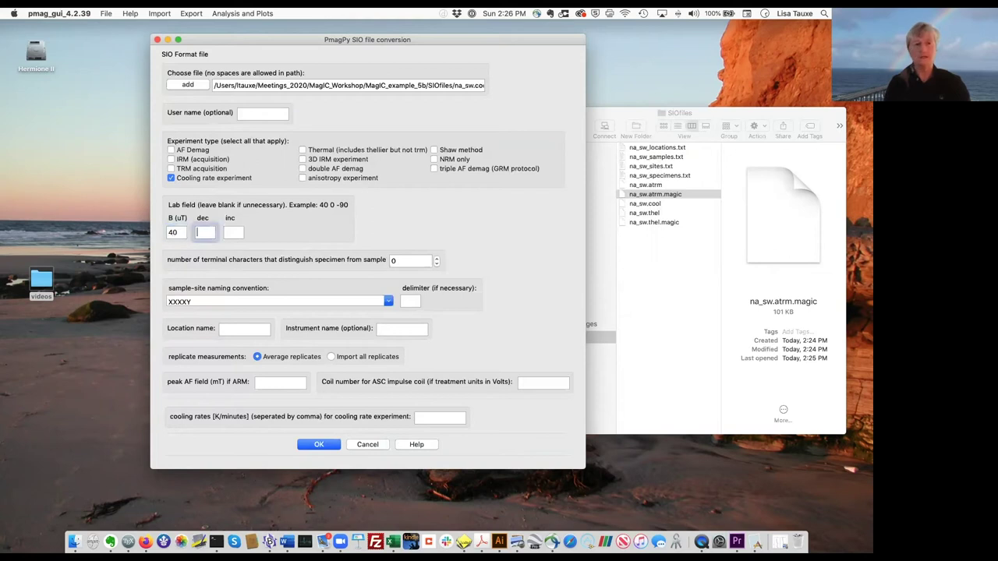
text(0)
key(Tab)
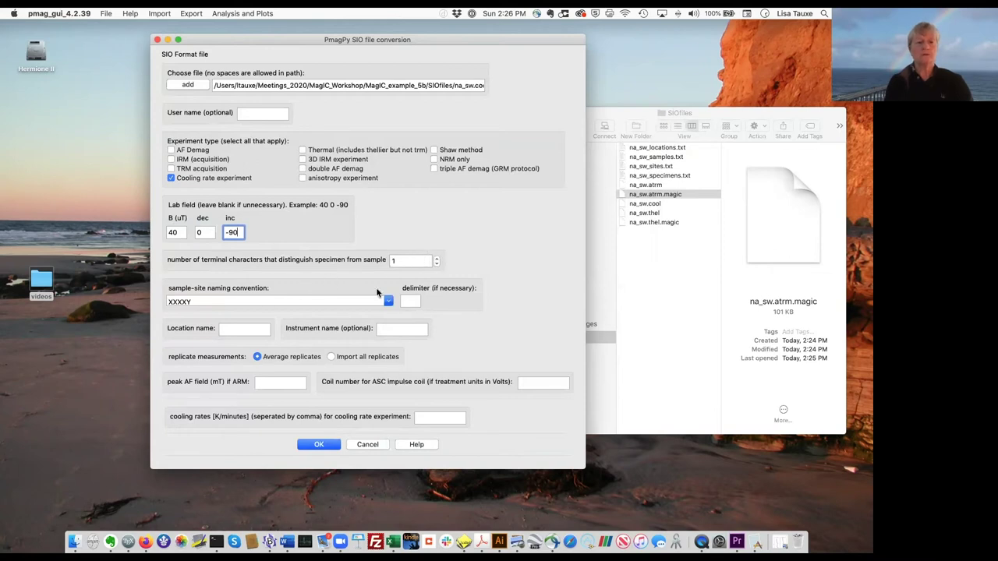
Set the sample-site naming convention to XXXX-YY and the location name to Four Corners.
click(388, 302)
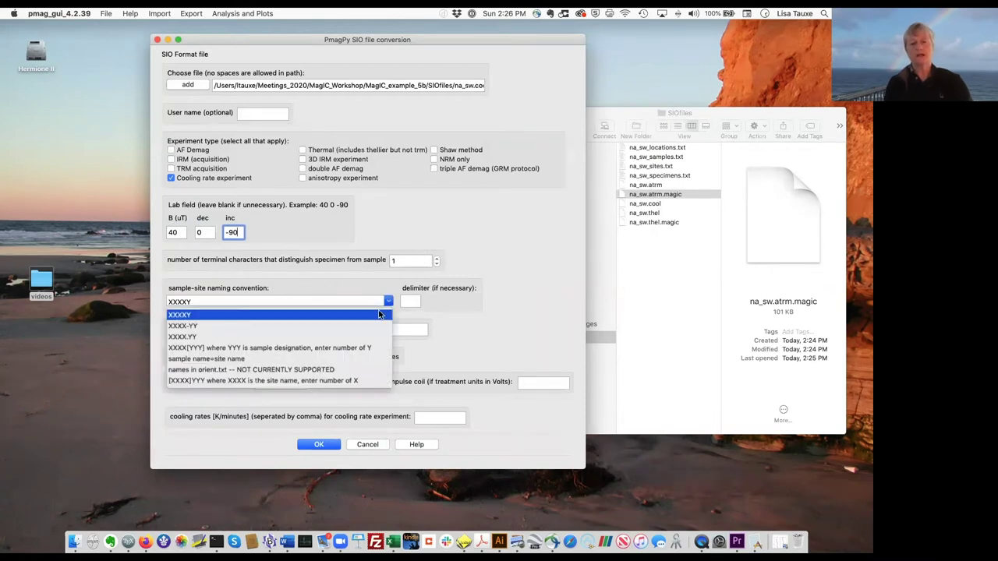
click(189, 327)
click(234, 329)
text(Four Corners)
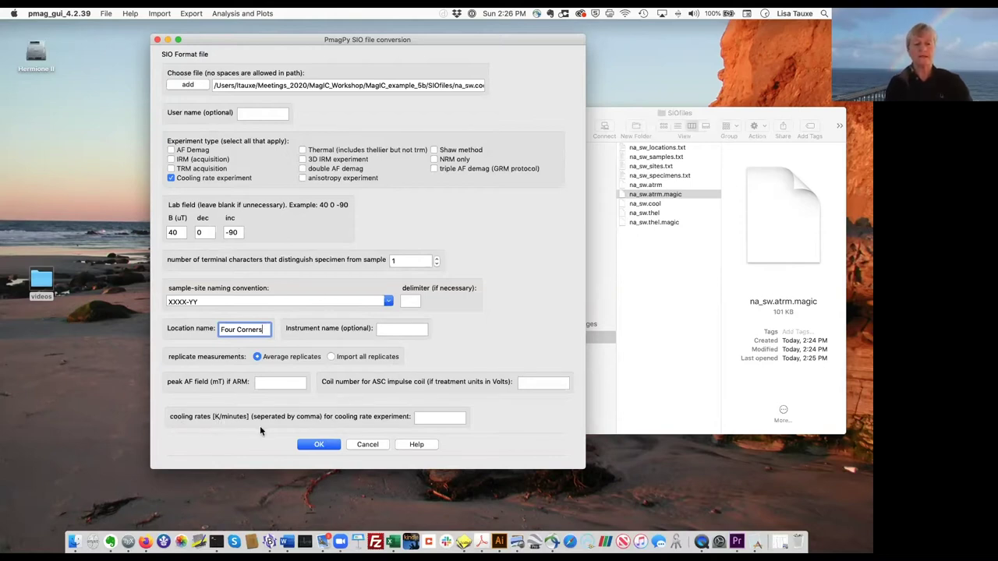
Enter the cooling rates 43.6,1.3,43.6 K/minutes, convert na_sw.cool to MagIC format and dismiss the resulting message.
click(421, 418)
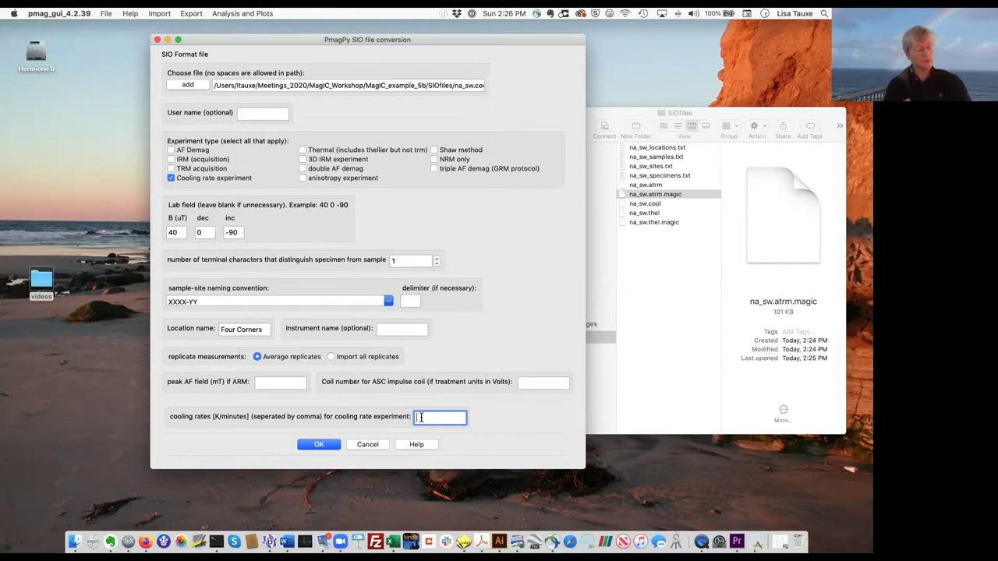
text(43.6,1.3,)
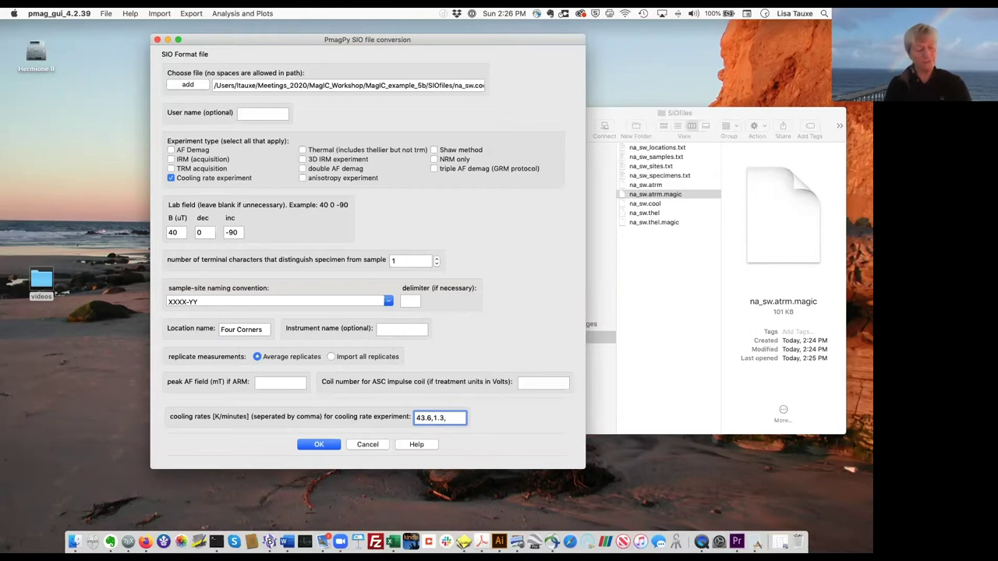
text(3.6)
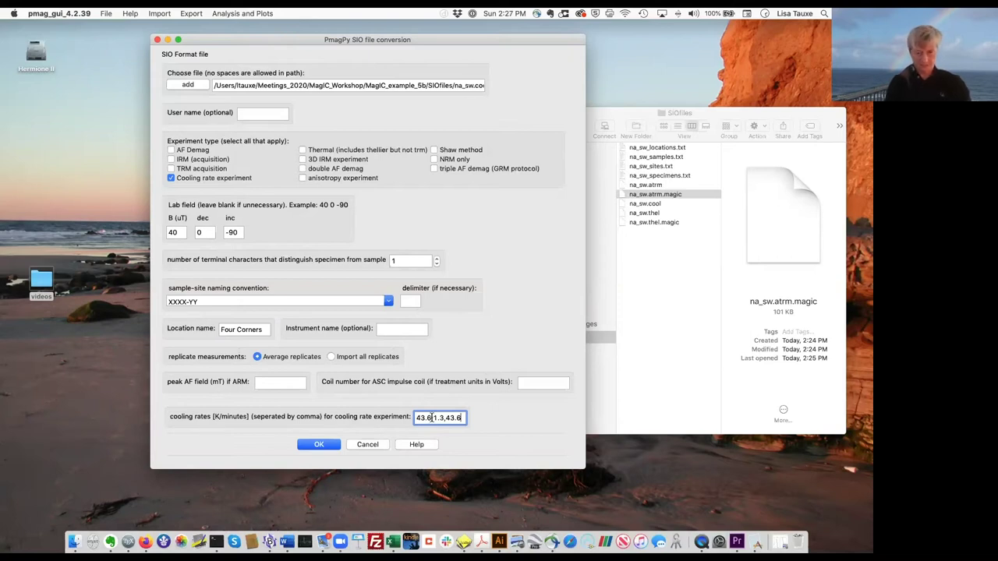
click(325, 445)
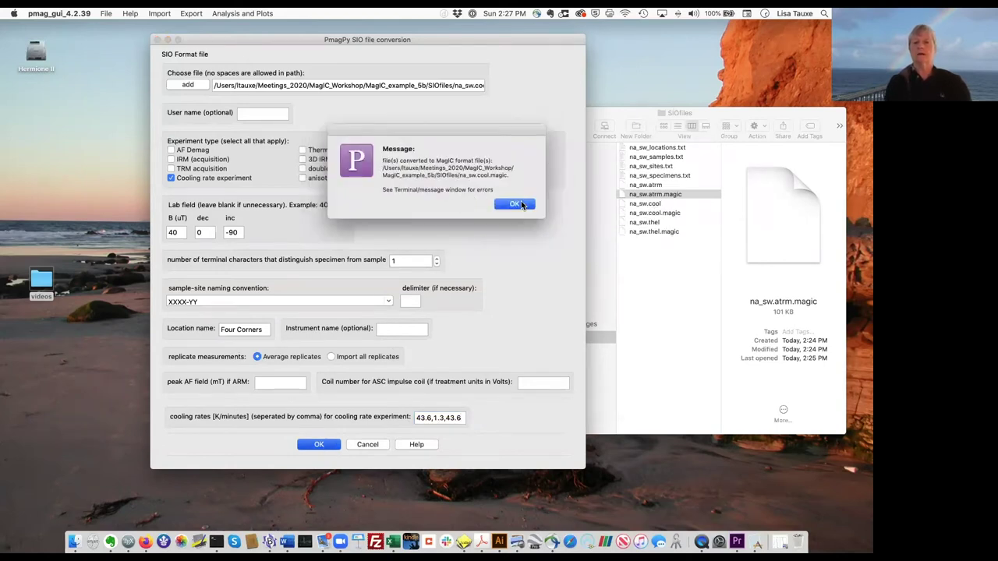
click(515, 205)
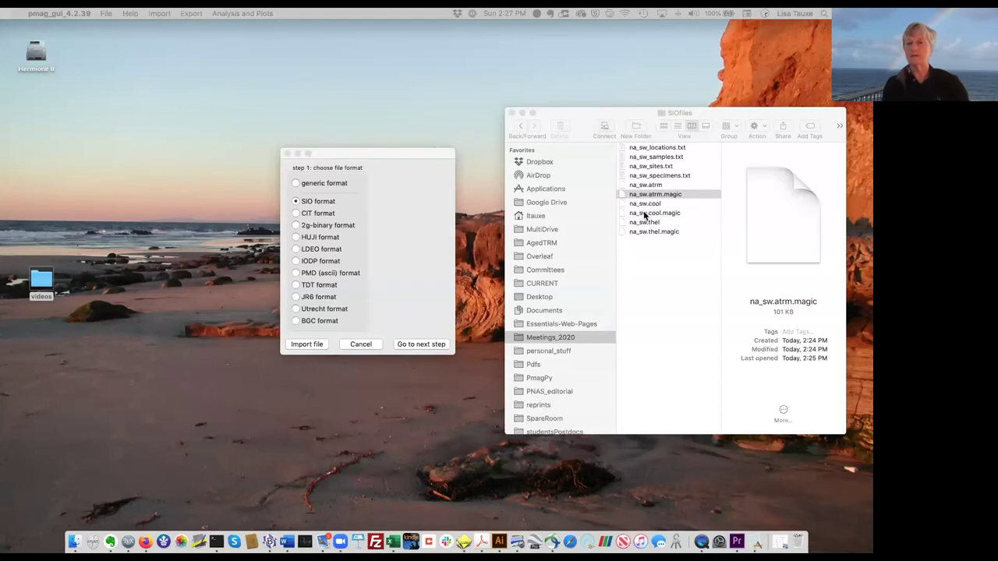
Open na_sw.cool.magic from the SIOfiles folder in Microsoft Excel.
click(644, 216)
right_click(644, 214)
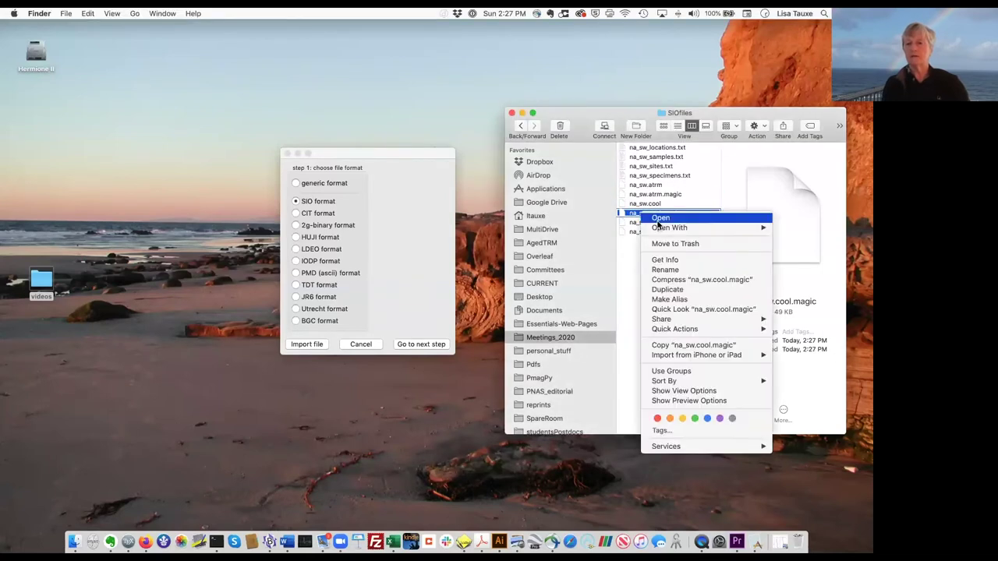
mouse_move(682, 227)
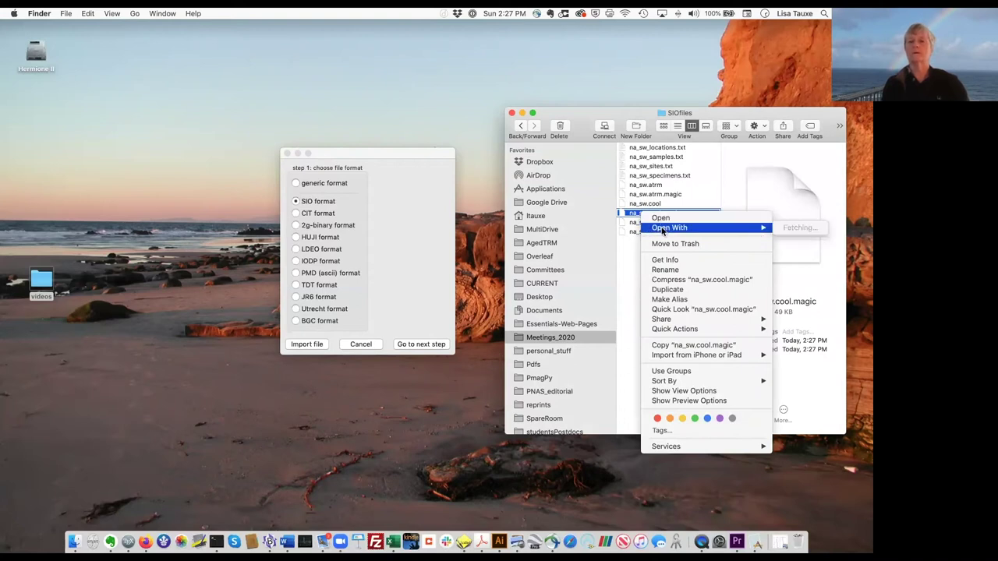
click(698, 189)
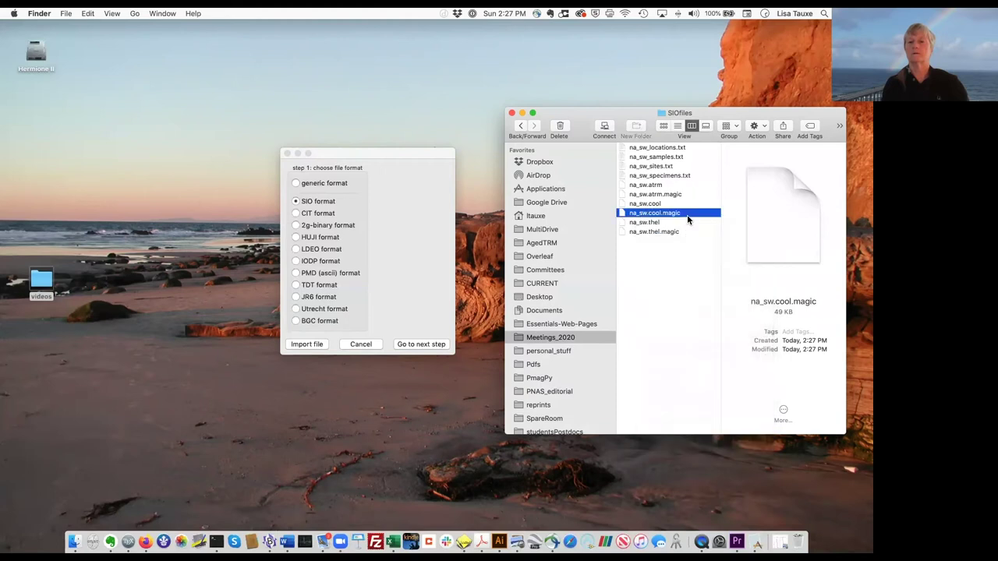
right_click(623, 216)
mouse_move(655, 228)
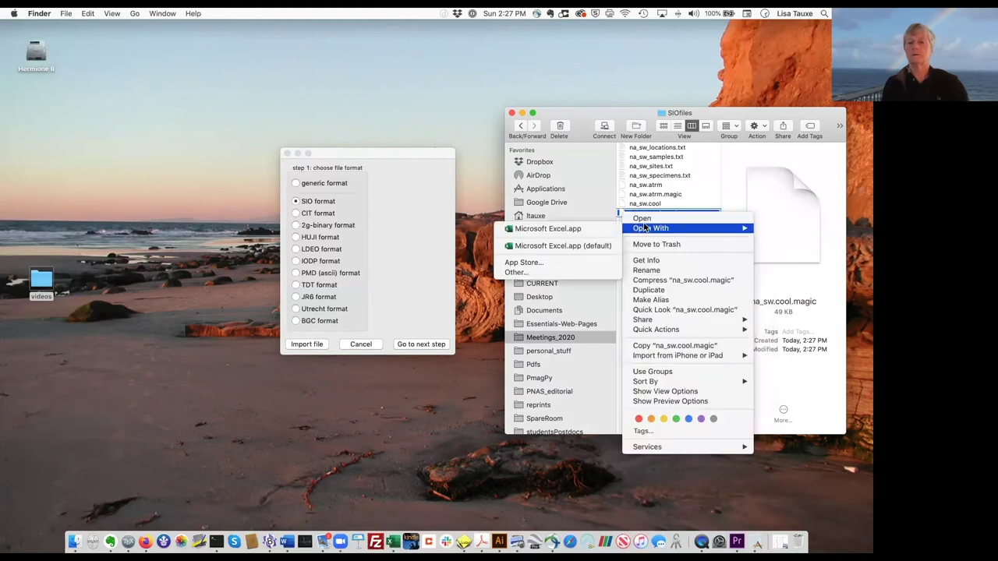
click(571, 228)
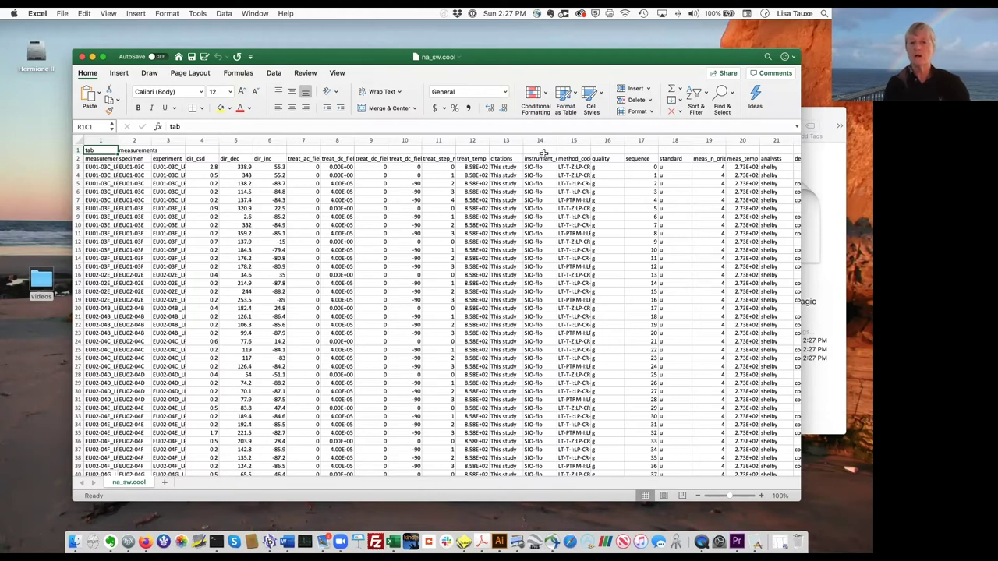
Widen the description column of na_sw.cool.magic to read the cooling rates, review the other columns and close the workbook without saving.
scroll(677, 210, right, 3)
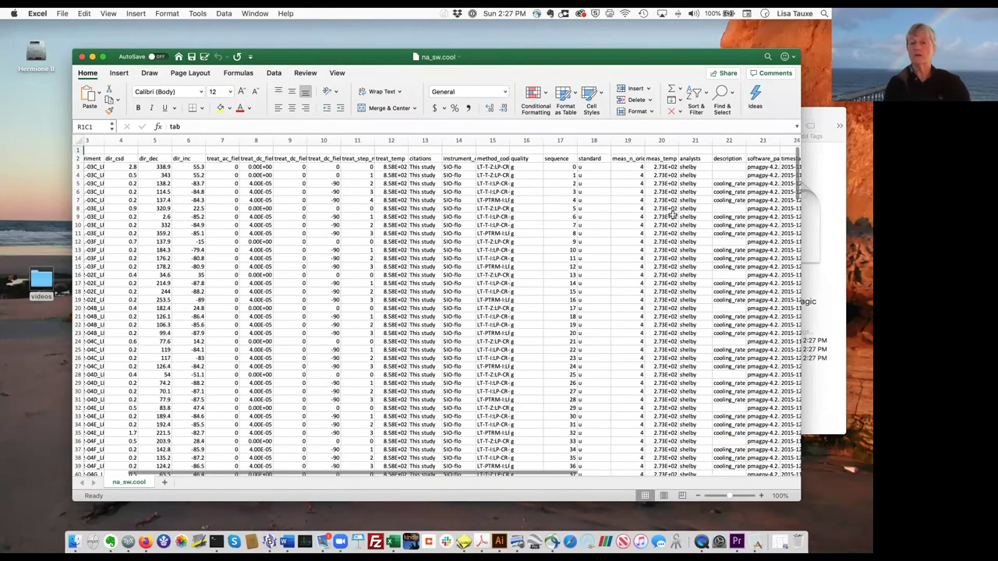
scroll(672, 213, right, 3)
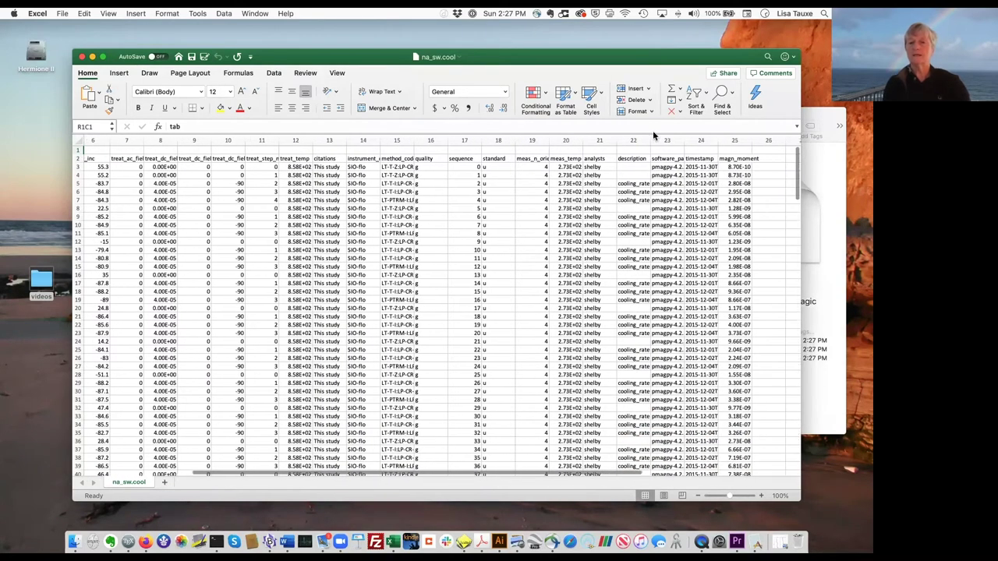
drag(648, 137, 765, 141)
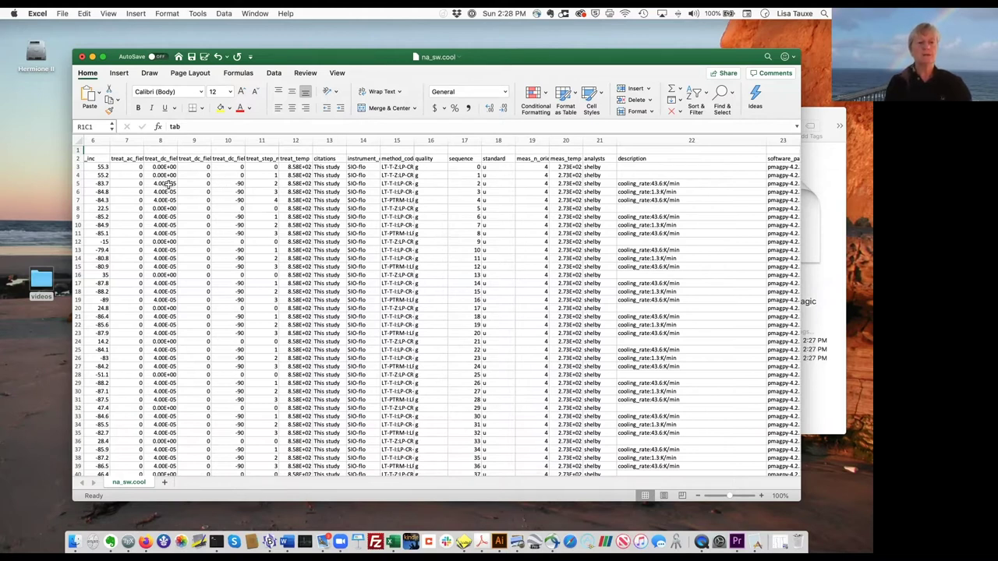
scroll(168, 184, left, 5)
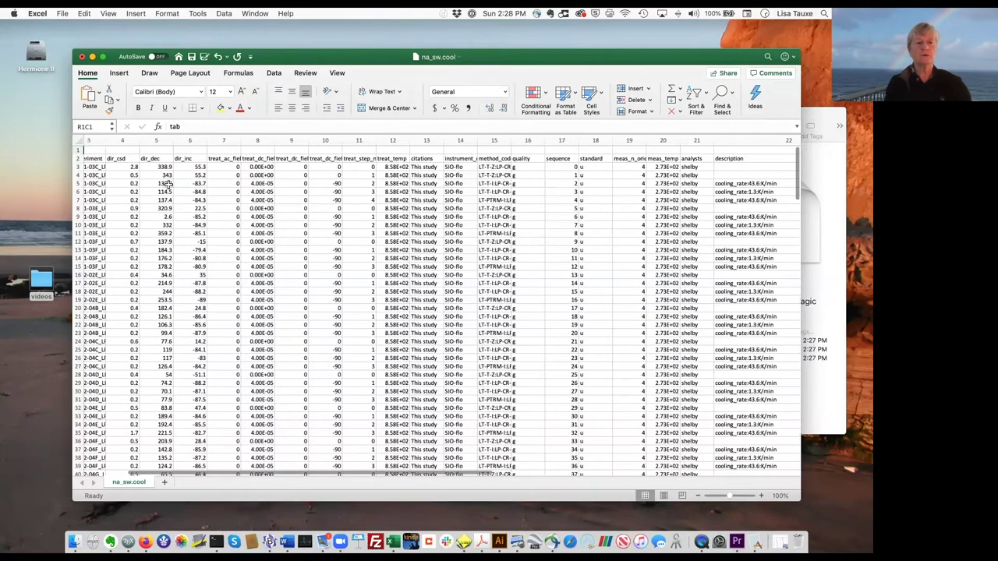
scroll(168, 184, right, 3)
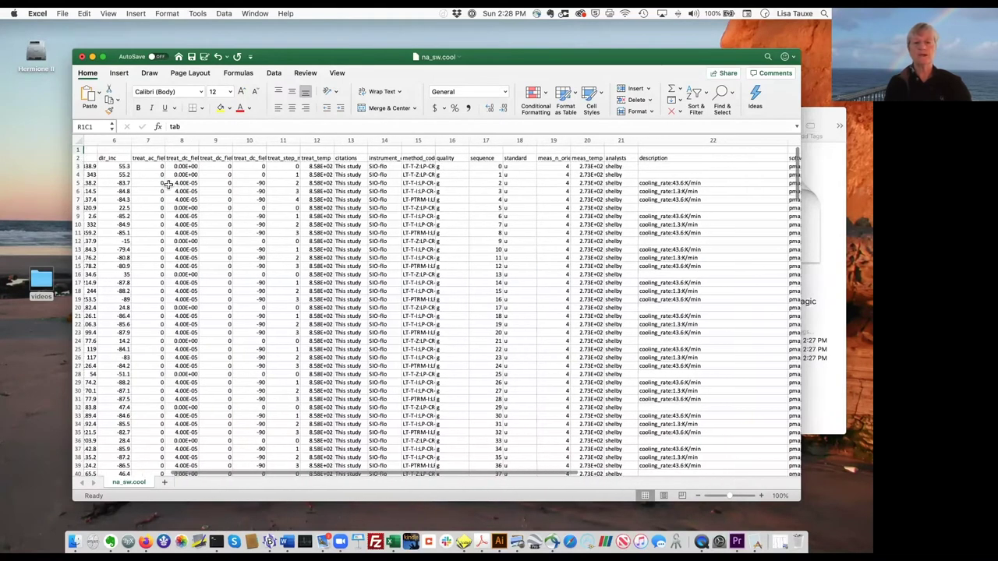
scroll(174, 184, right, 3)
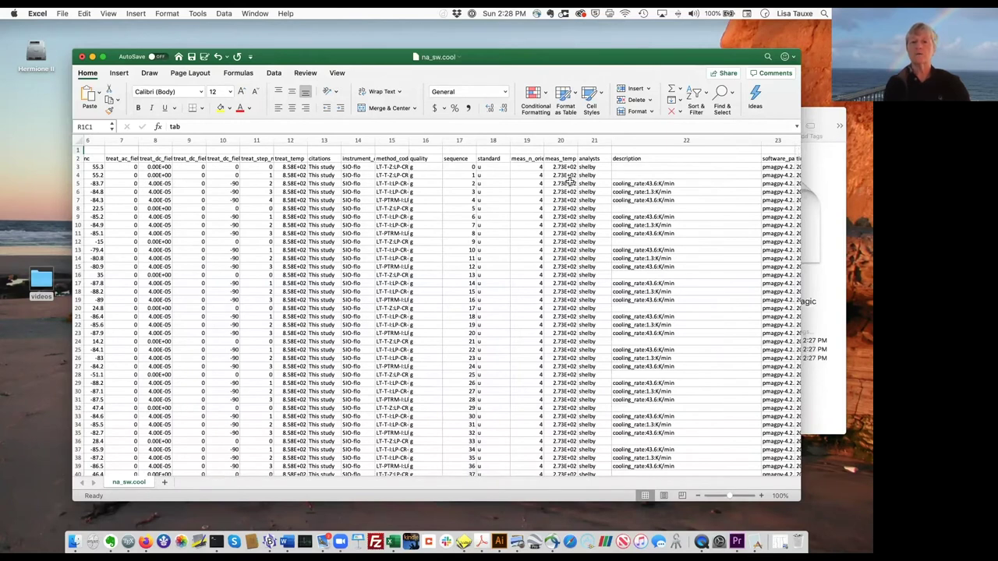
scroll(570, 182, right, 10)
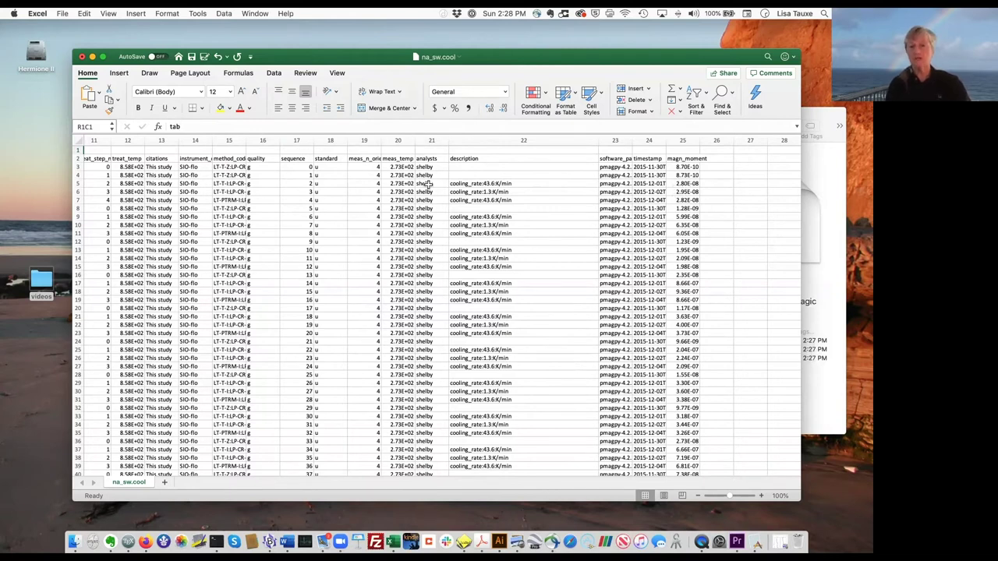
click(82, 58)
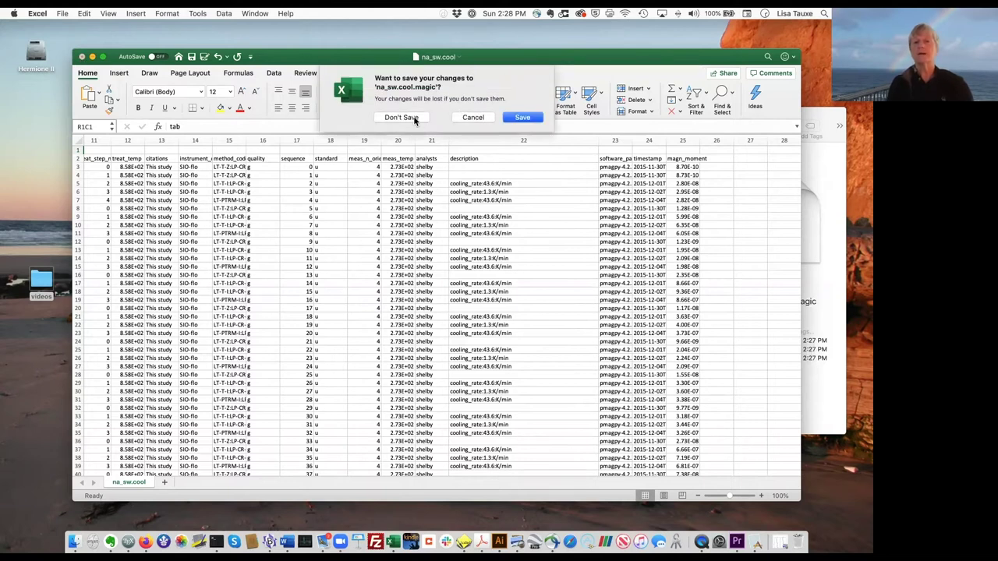
click(401, 118)
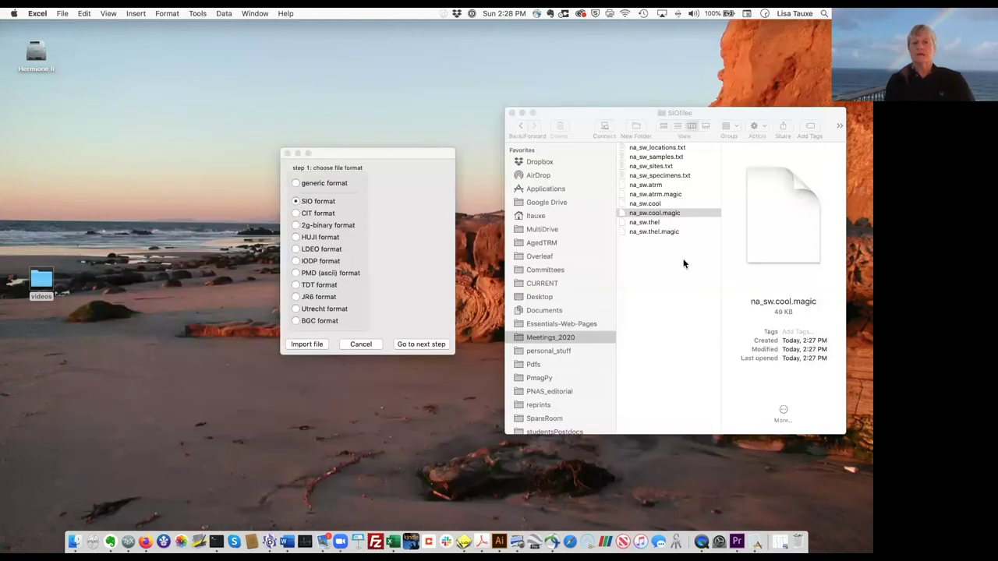
Return to Pmag GUI, combine na_sw.thel.magic, na_sw.cool.magic and na_sw.atrm.magic into measurements.txt and dismiss the resulting message.
click(678, 299)
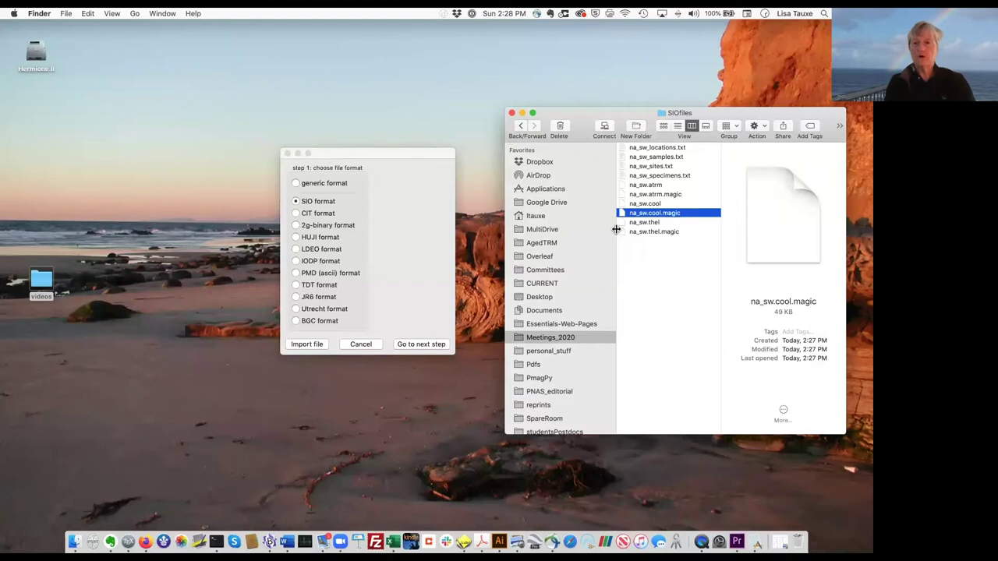
click(403, 264)
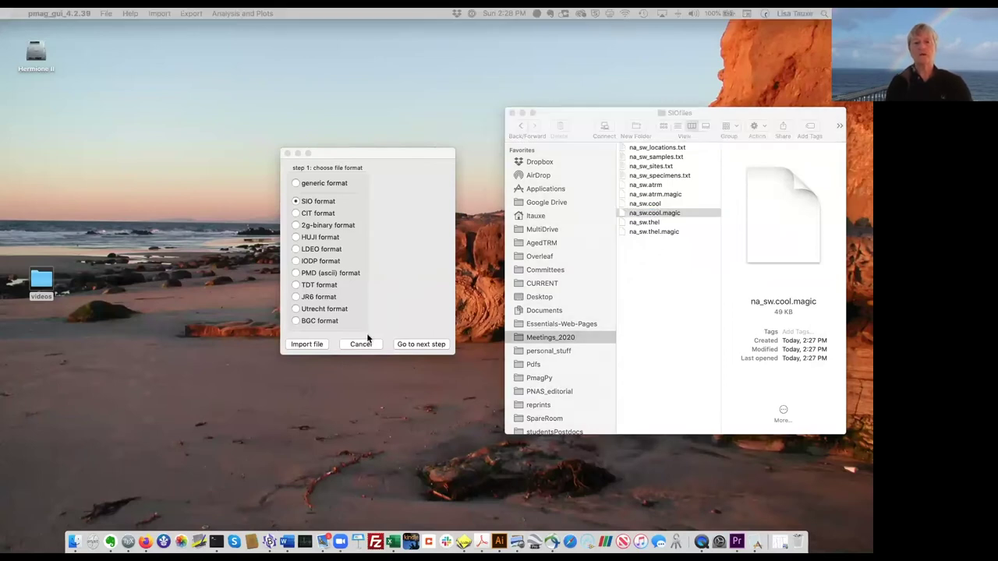
click(425, 349)
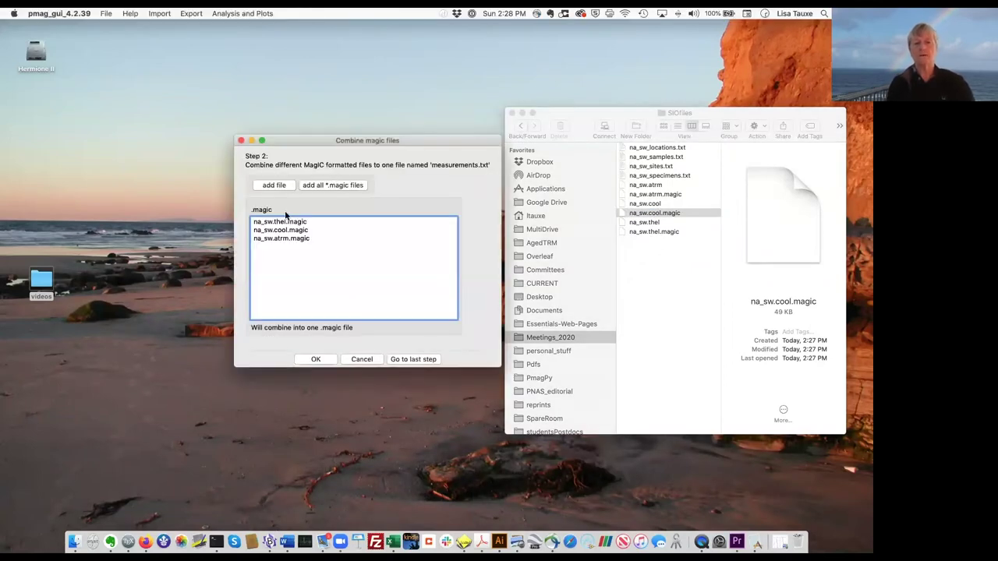
click(316, 360)
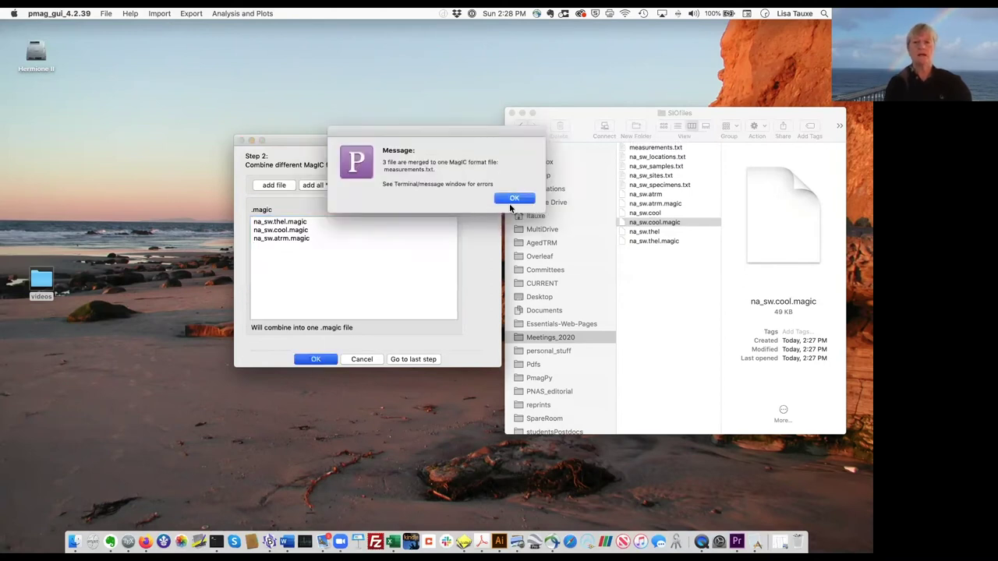
click(515, 199)
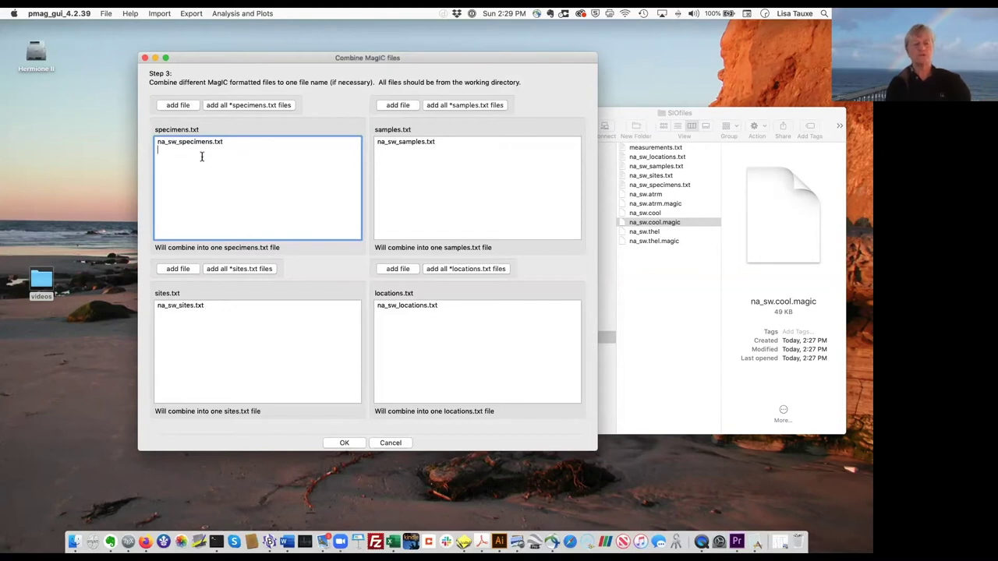
Combine the na_sw specimens, samples, sites and locations files into specimens.txt, samples.txt, sites.txt and locations.txt, and dismiss the resulting message.
click(344, 443)
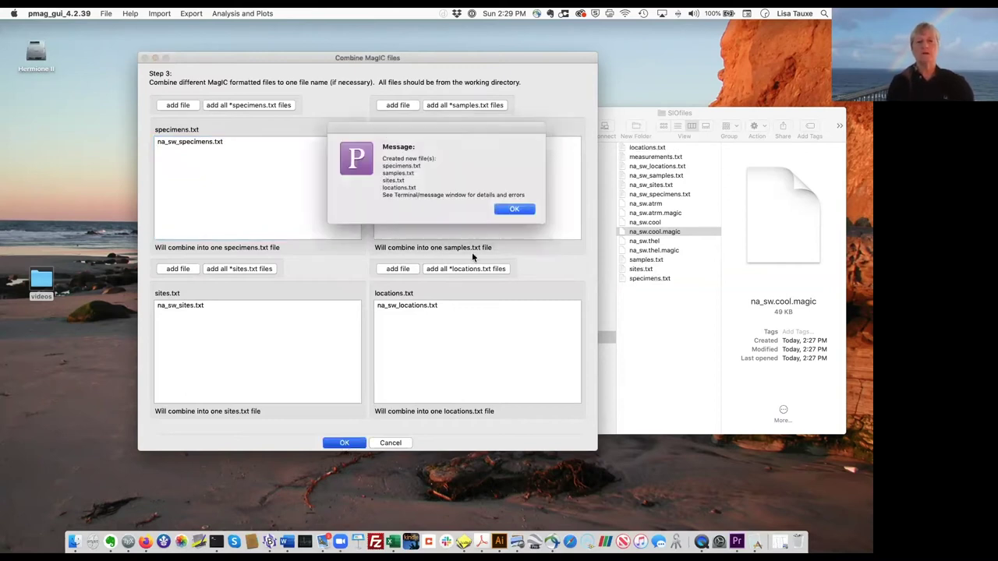
click(521, 208)
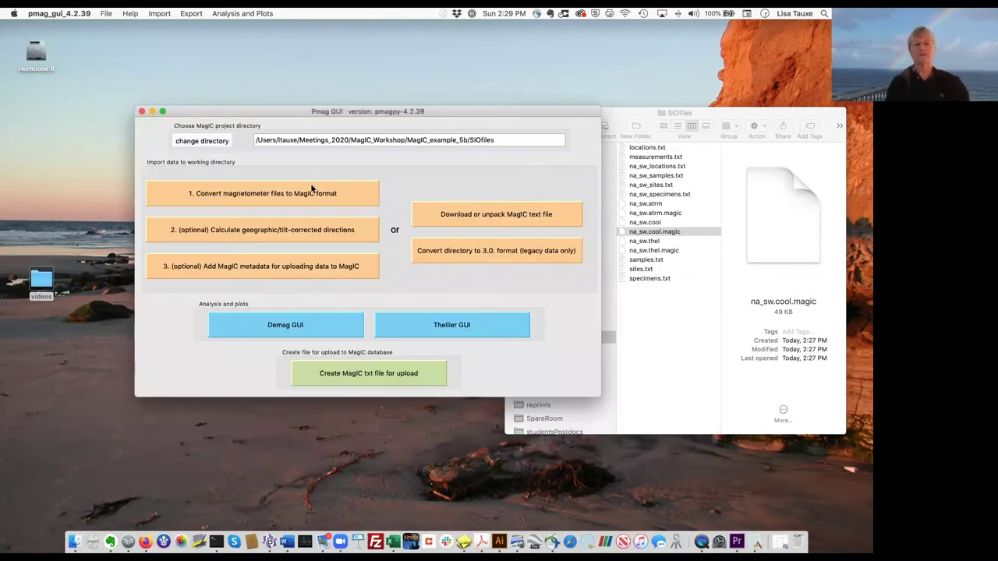
Launch Thellier GUI, calculate the anisotropy tensors and dismiss the resulting message.
key(ctrl+Up)
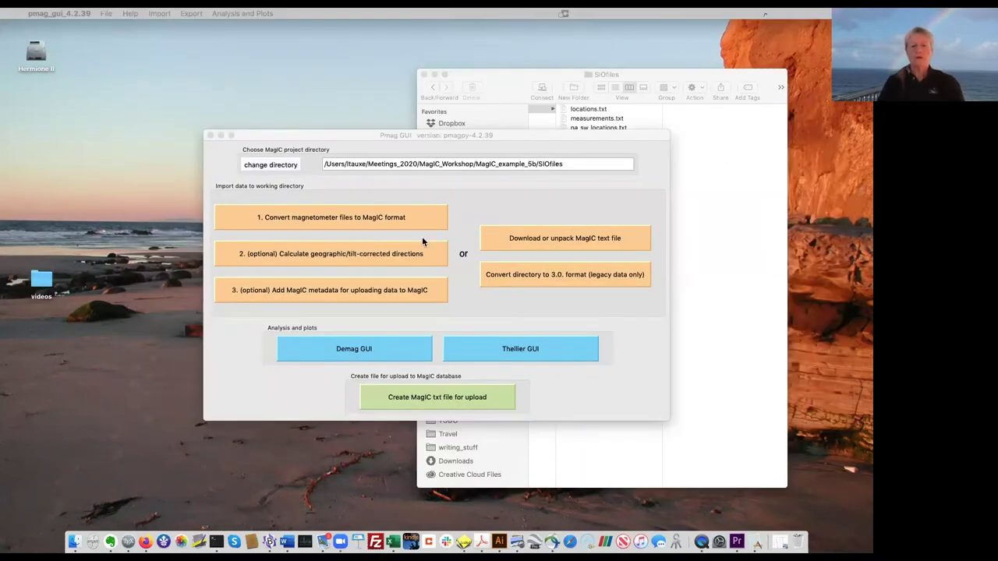
click(567, 357)
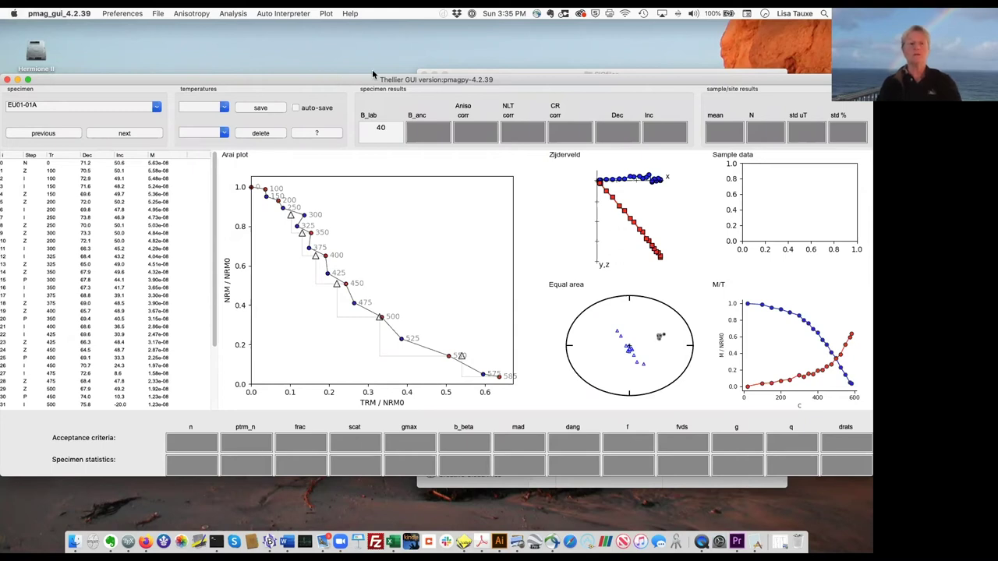
click(195, 17)
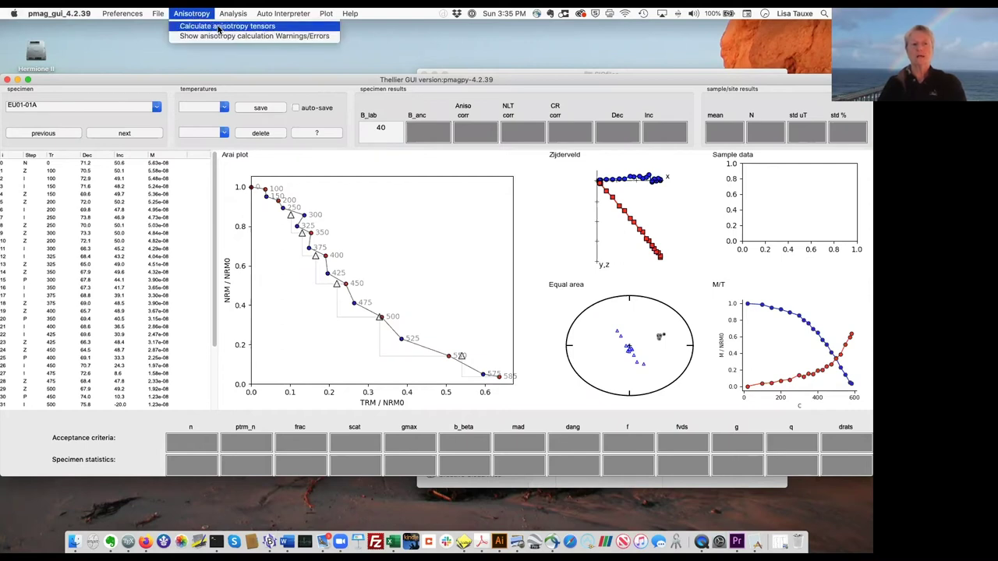
click(218, 27)
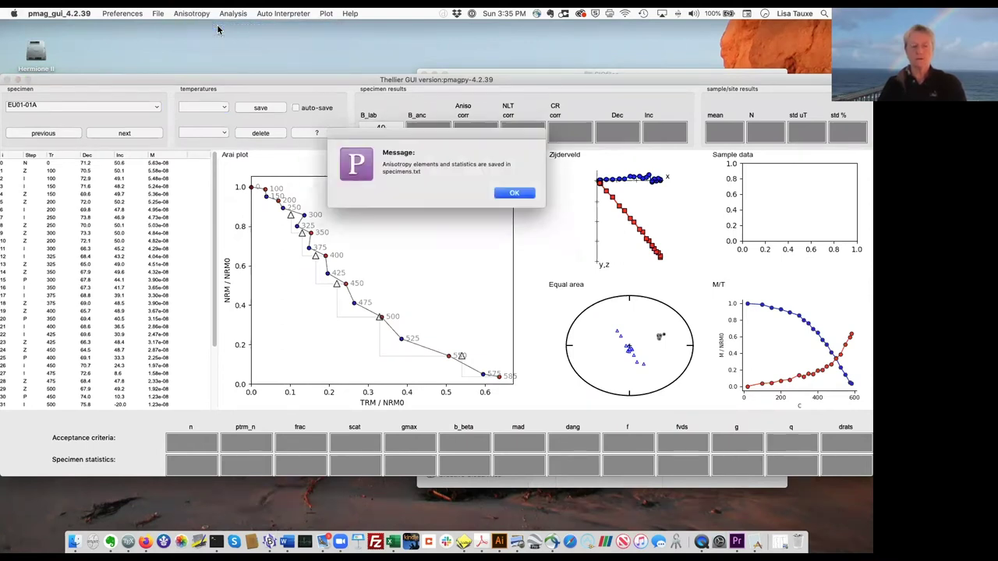
click(517, 193)
Open specimens.txt from the SIOfiles folder in Microsoft Excel.
drag(553, 79, 535, 138)
click(507, 91)
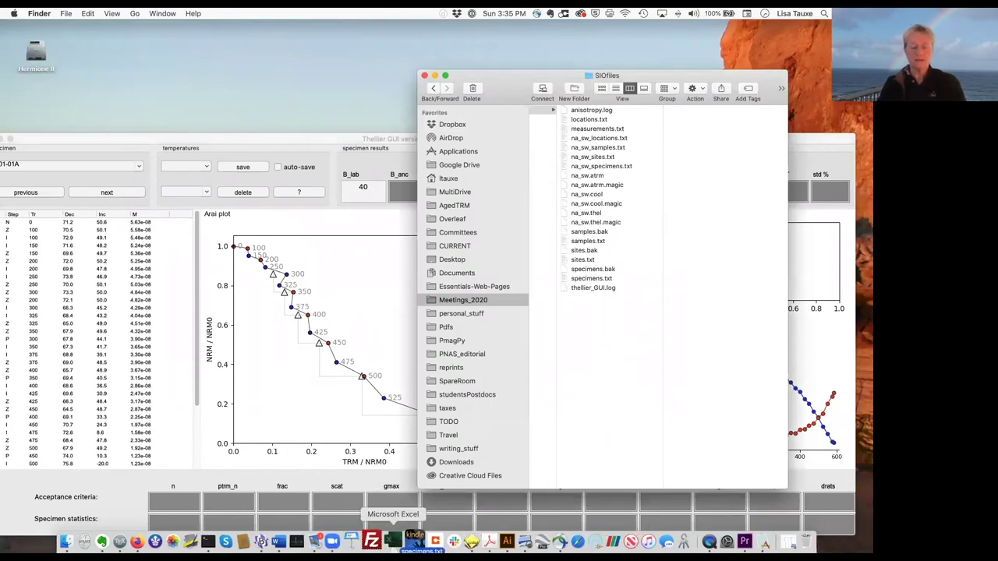
click(392, 541)
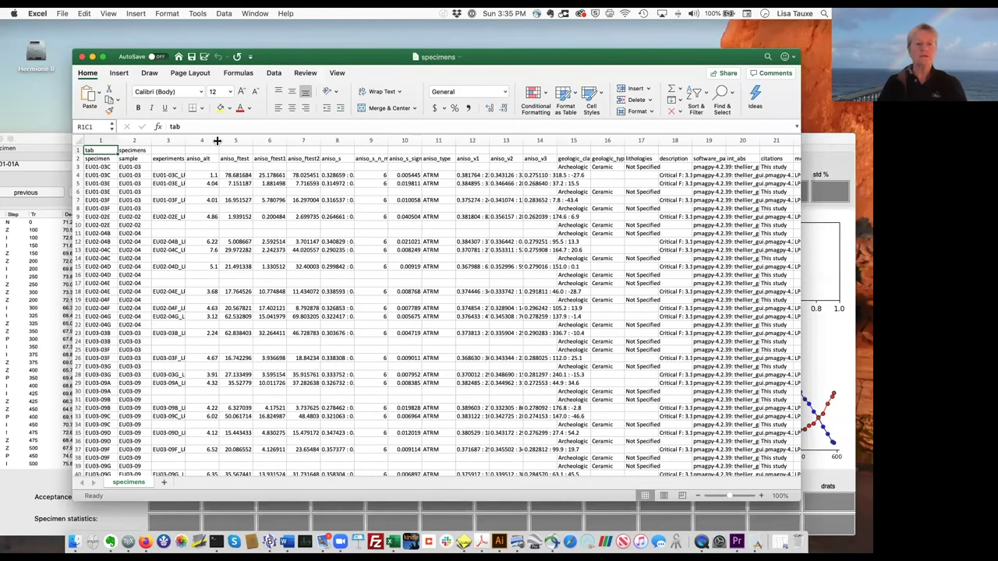
Widen the aniso_alt, aniso_s and aniso_v1 columns of the specimens table and examine the alteration, F-test and tensor values.
drag(218, 139, 262, 140)
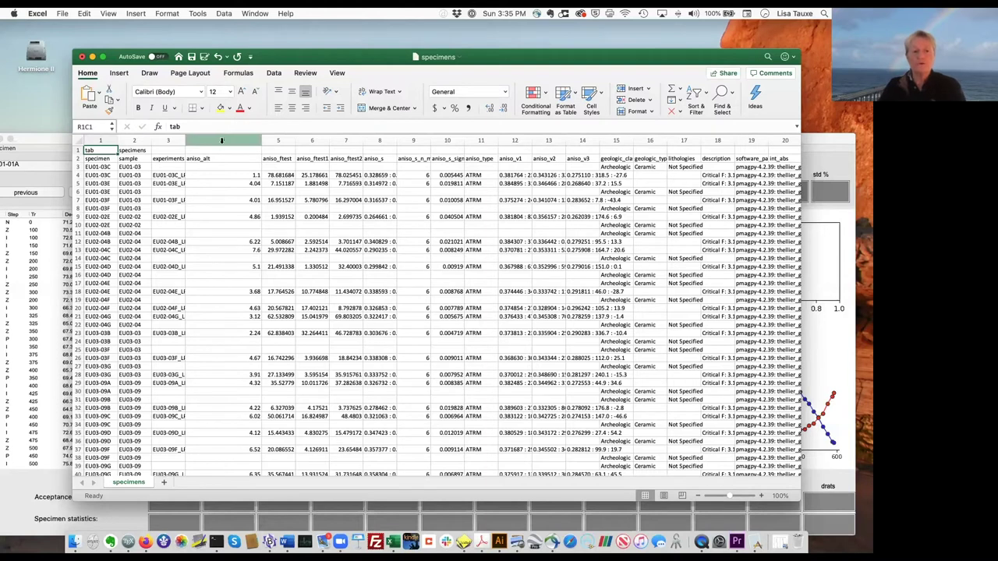
drag(261, 140, 211, 141)
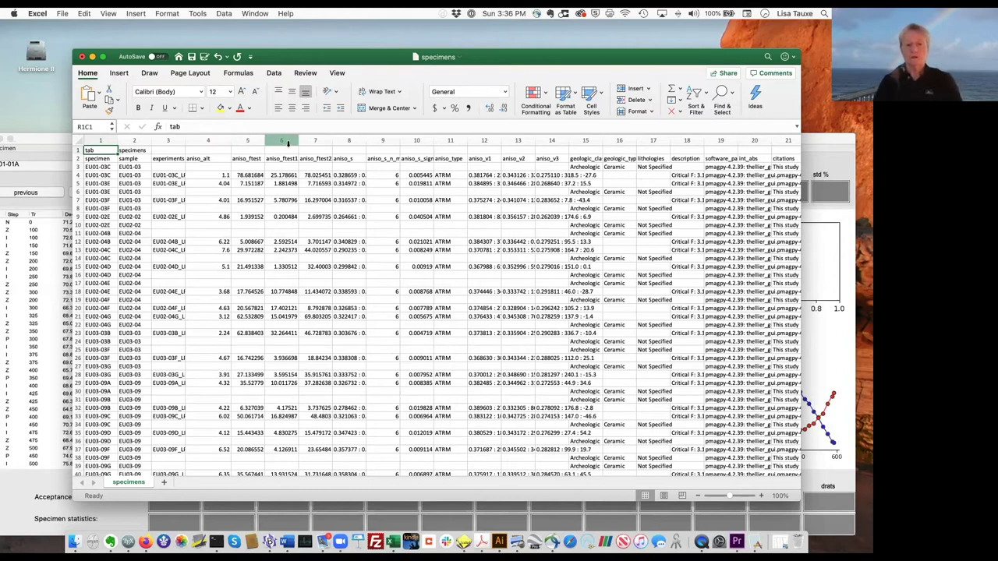
drag(254, 143, 452, 157)
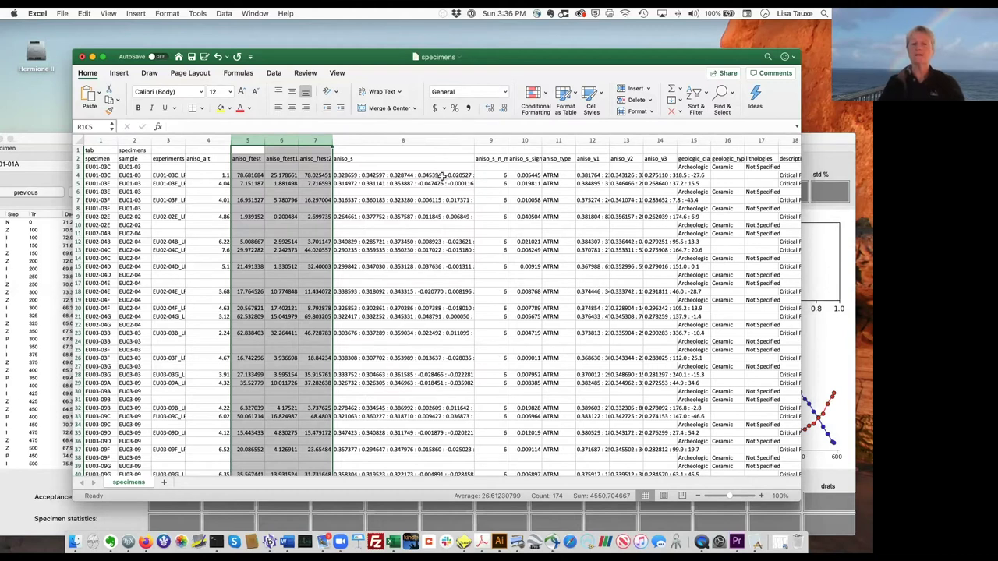
scroll(497, 184, right, 3)
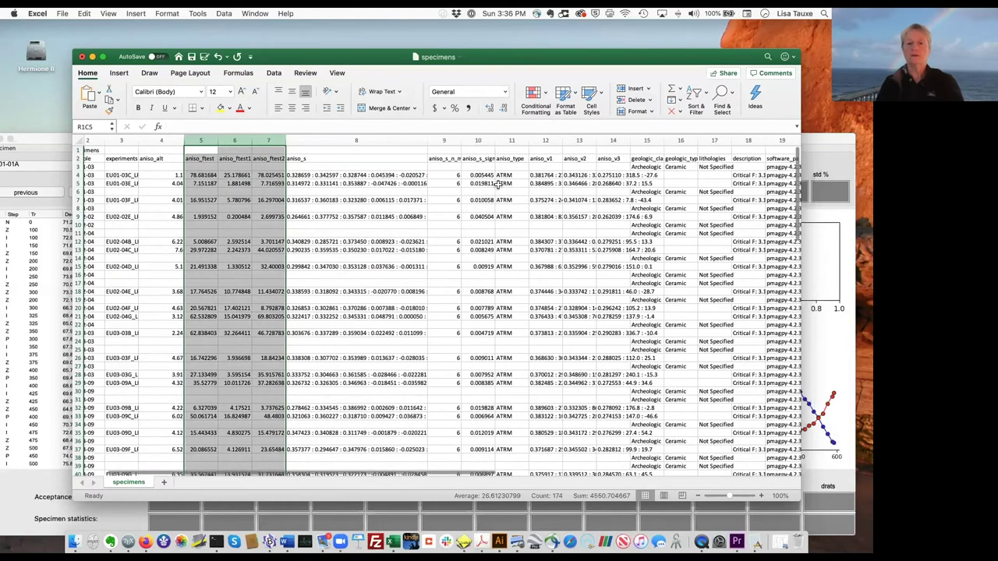
drag(527, 138, 570, 138)
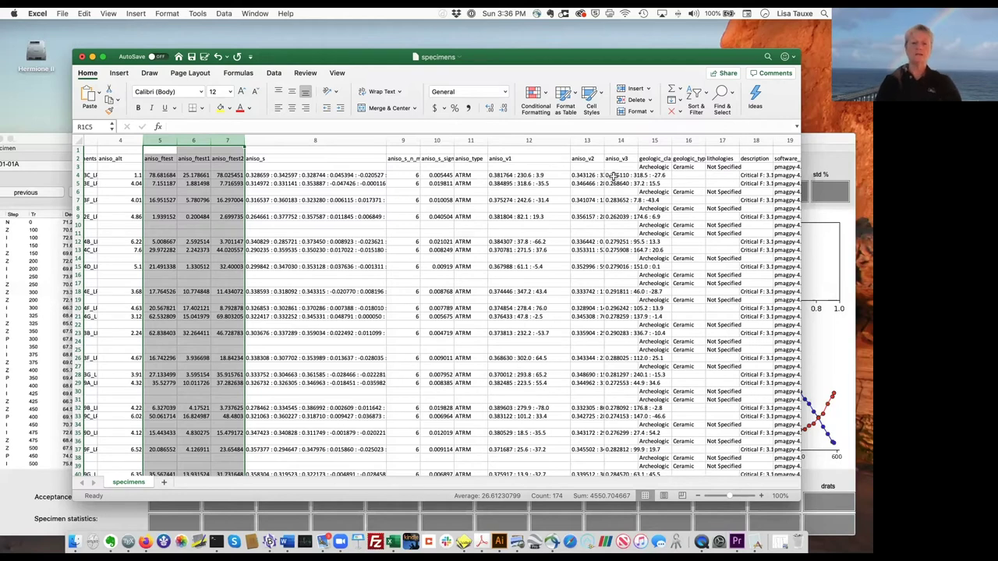
Review the remaining specimens columns, widening method_codes to read the codes and result quality, and close the workbook without saving.
scroll(616, 176, right, 5)
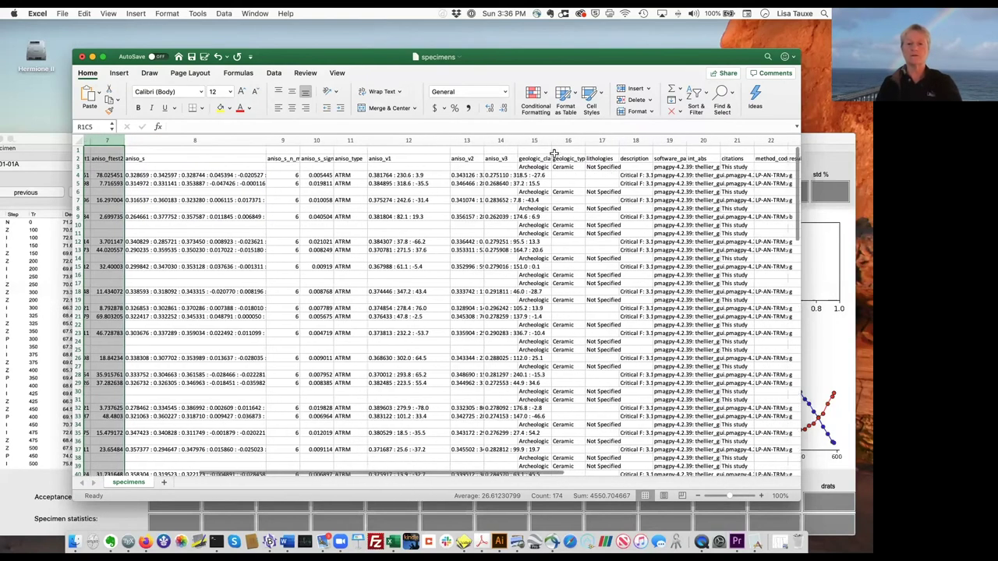
scroll(514, 201, right, 3)
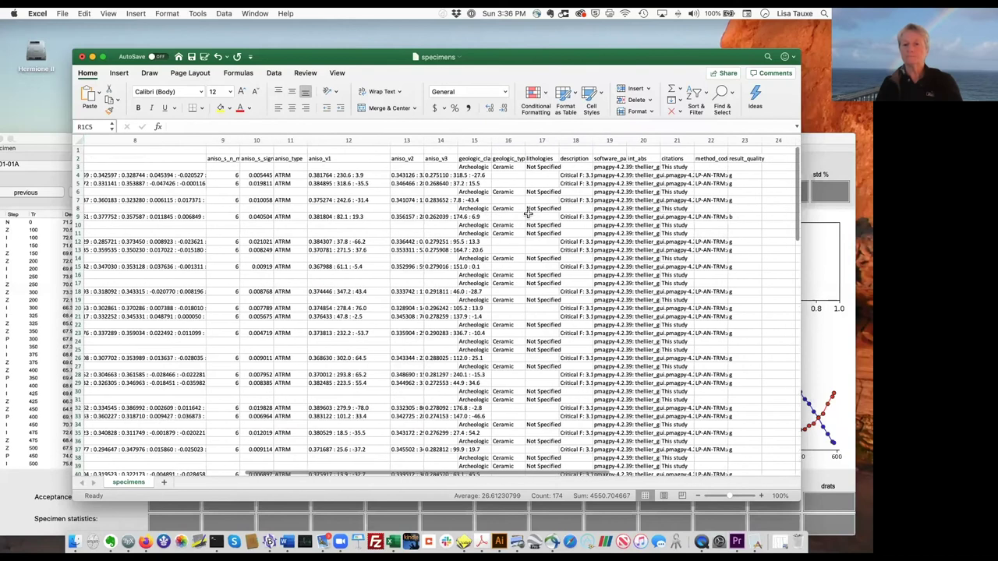
scroll(527, 212, right, 2)
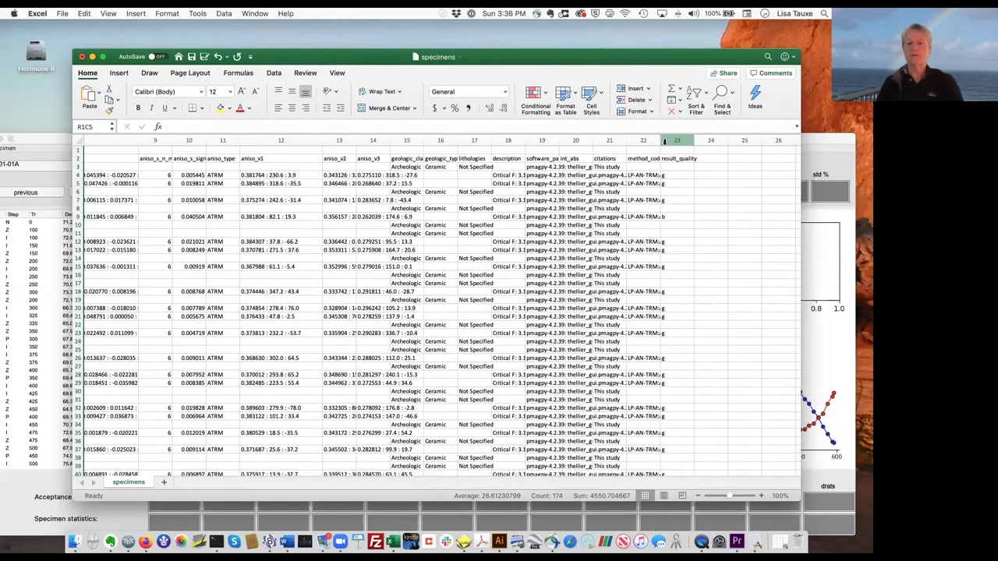
drag(660, 140, 703, 182)
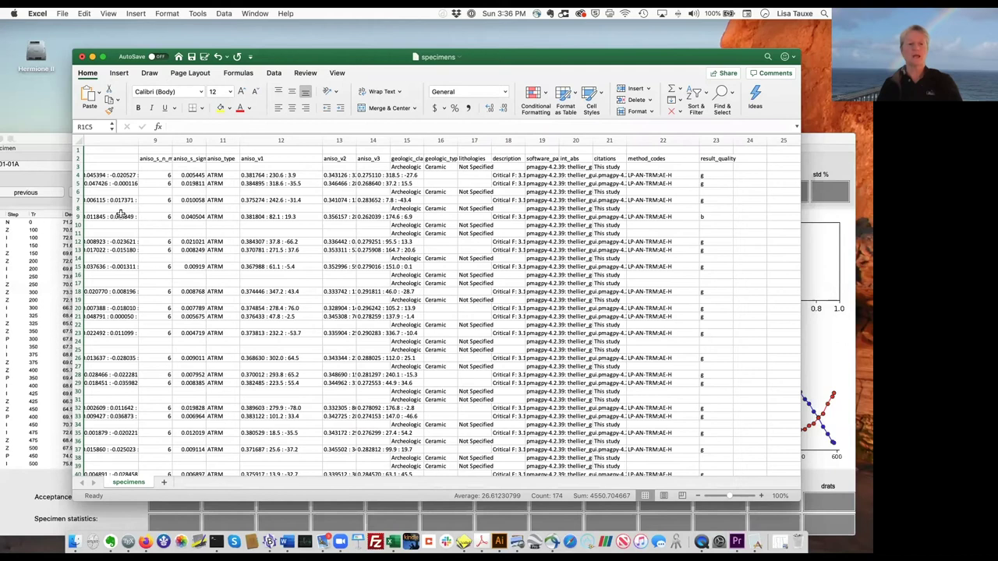
scroll(269, 237, left, 10)
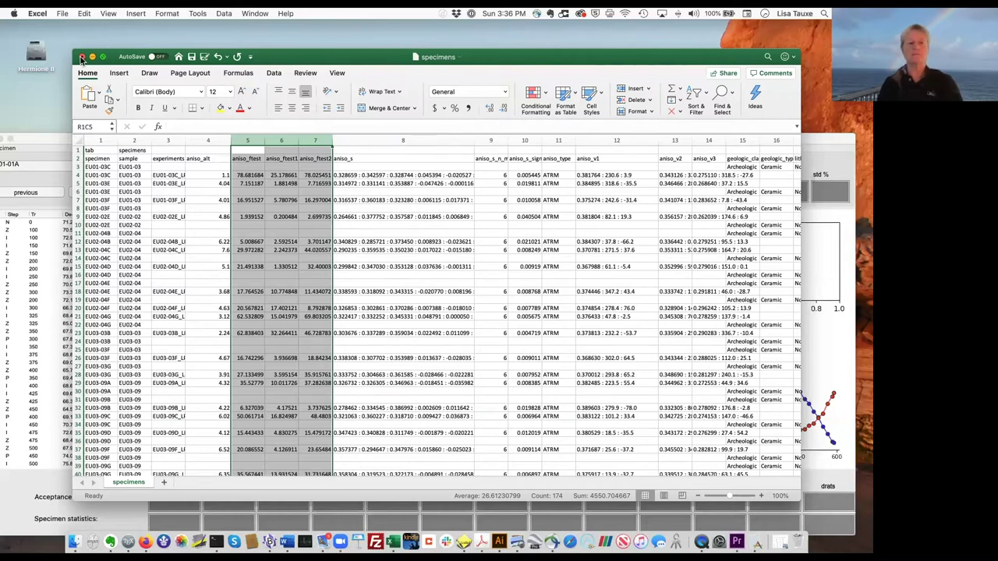
click(82, 58)
click(400, 117)
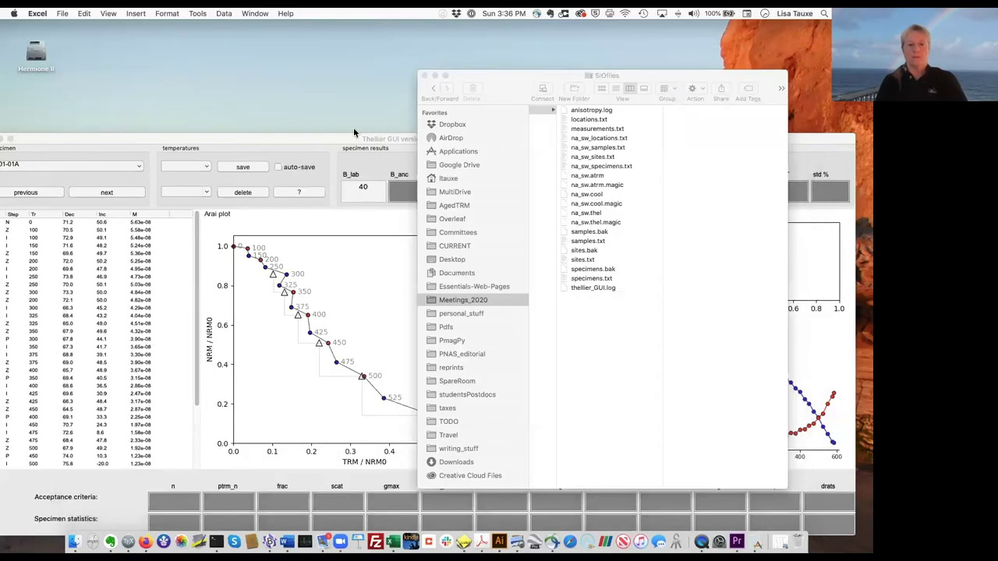
In Thellier GUI's specimen paleointensity statistics, deselect f and fvds, select k_prime and confirm the preferences update.
drag(278, 138, 300, 52)
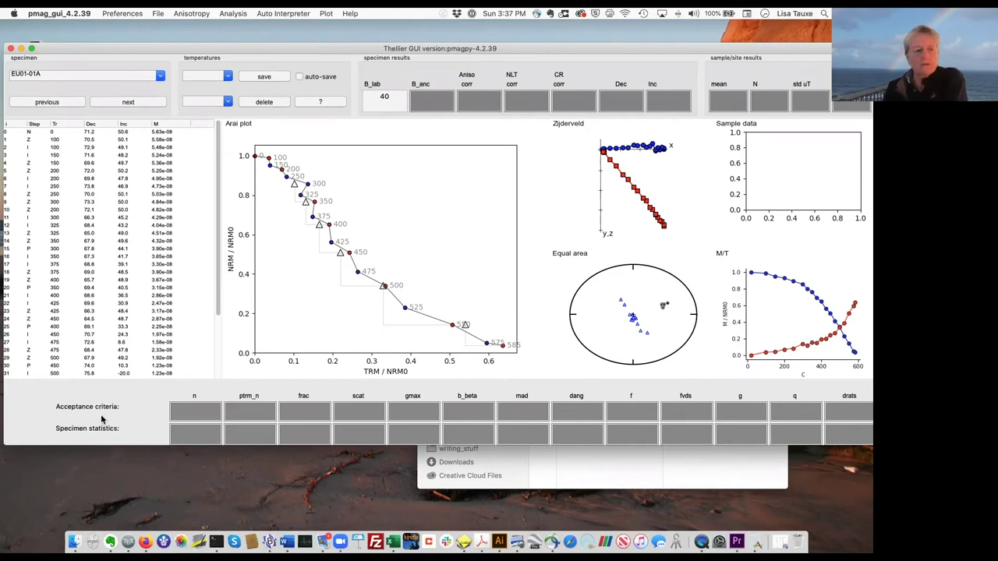
click(139, 16)
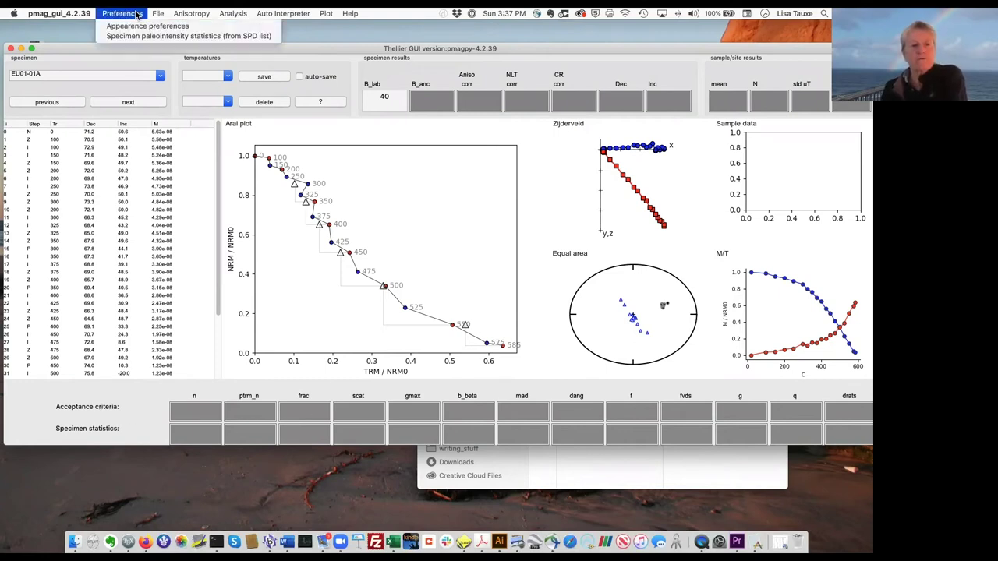
click(209, 36)
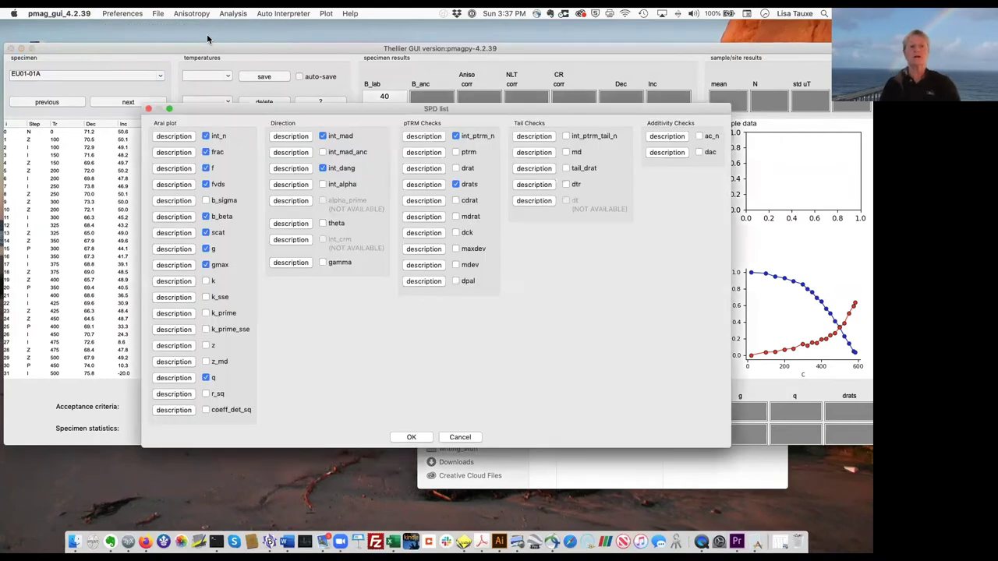
drag(247, 112, 219, 73)
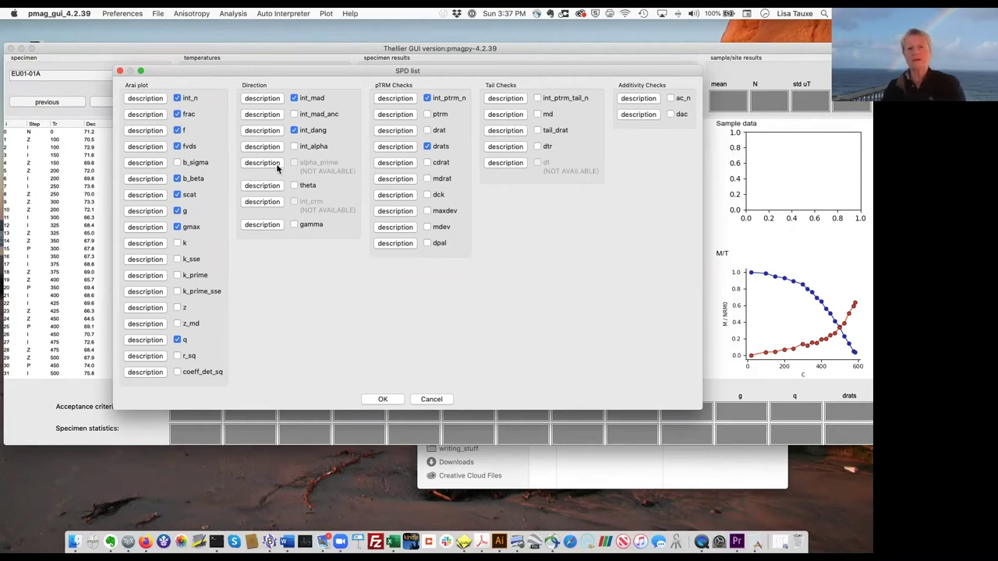
click(177, 146)
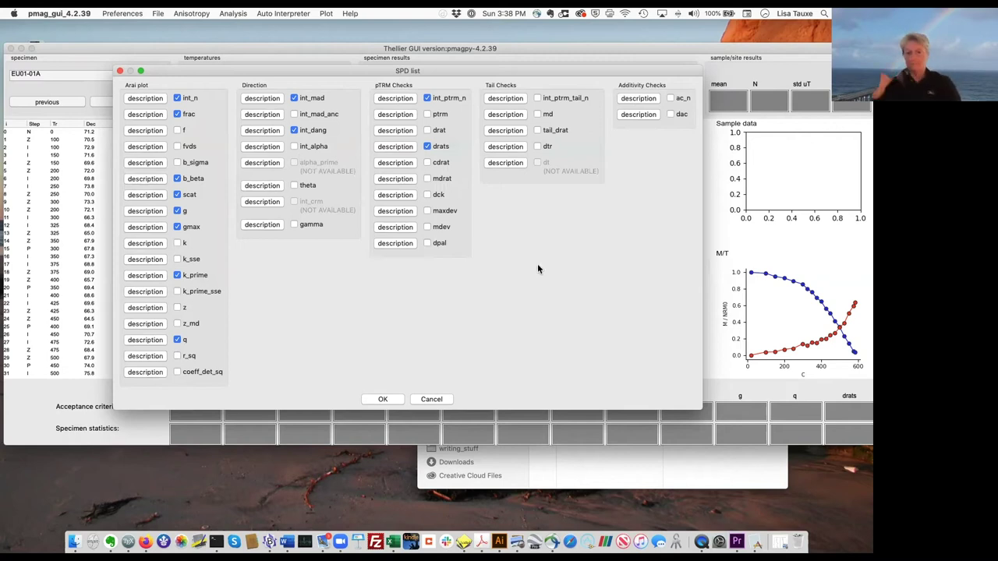
click(384, 399)
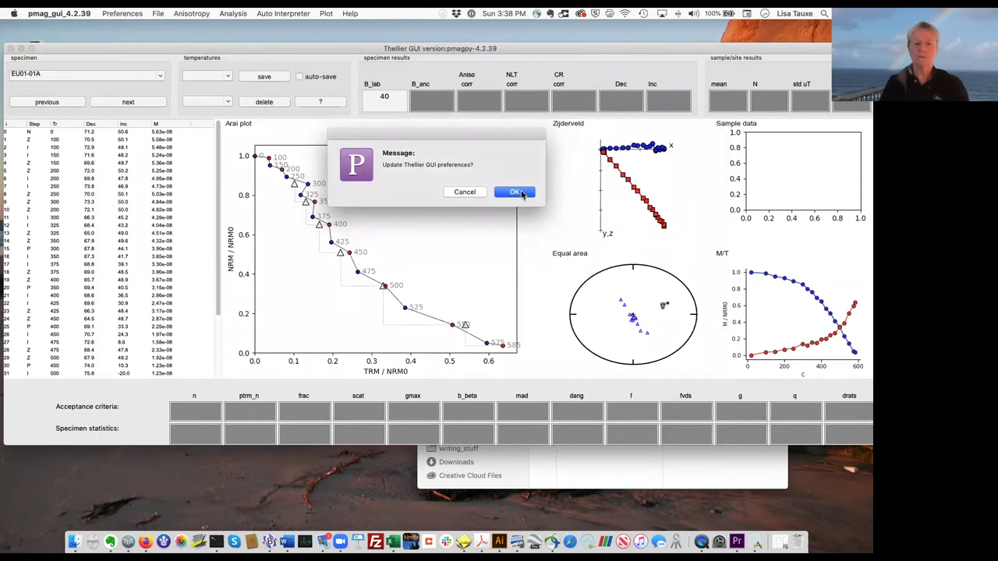
click(521, 194)
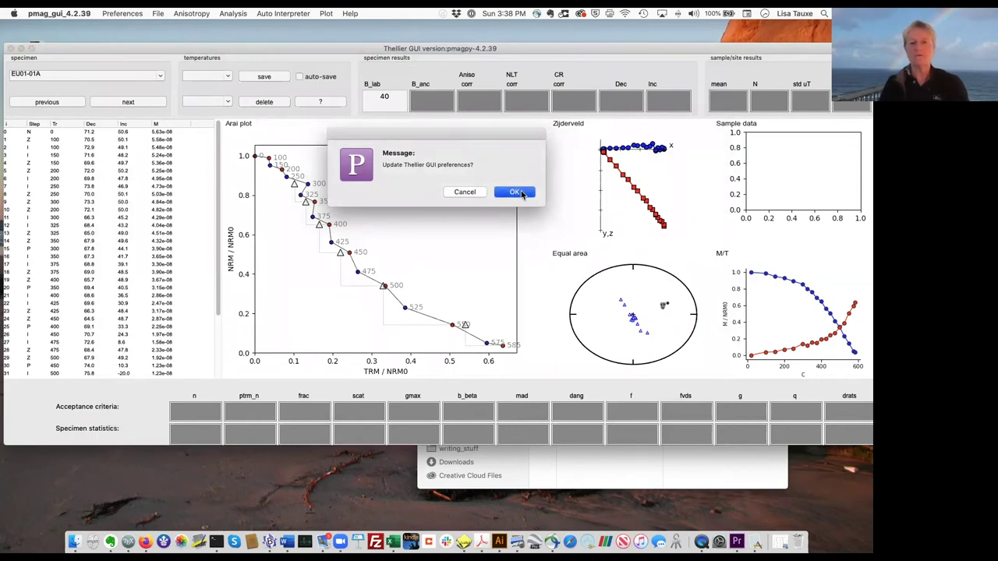
click(520, 193)
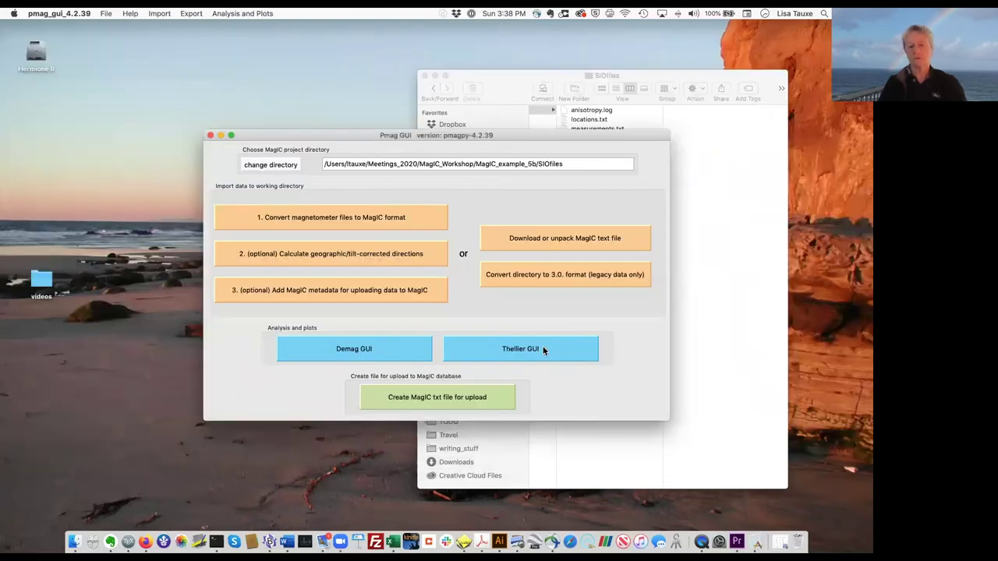
Relaunch Thellier GUI from Pmag GUI and open the settings for changing the acceptance criteria.
click(544, 350)
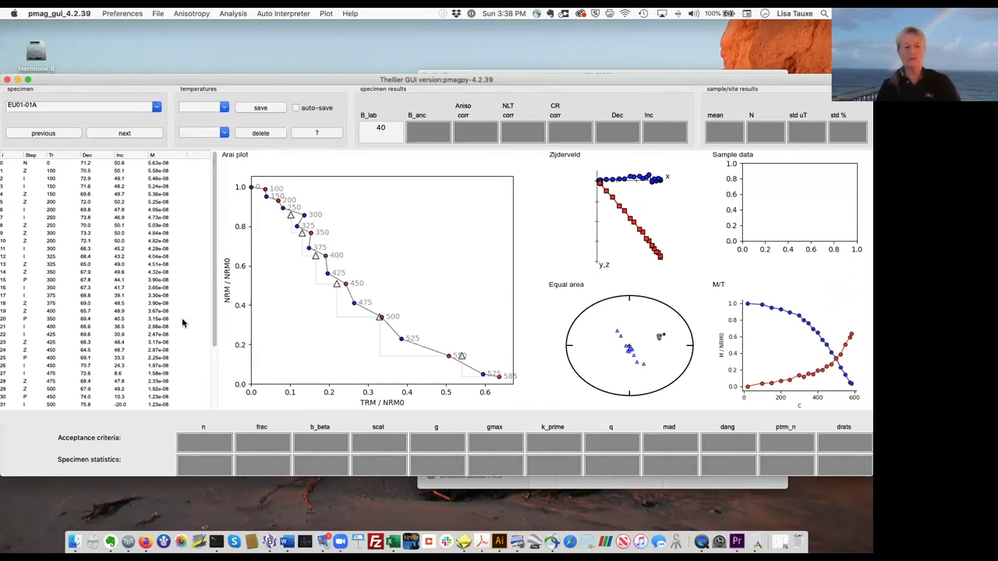
click(195, 13)
mouse_move(221, 14)
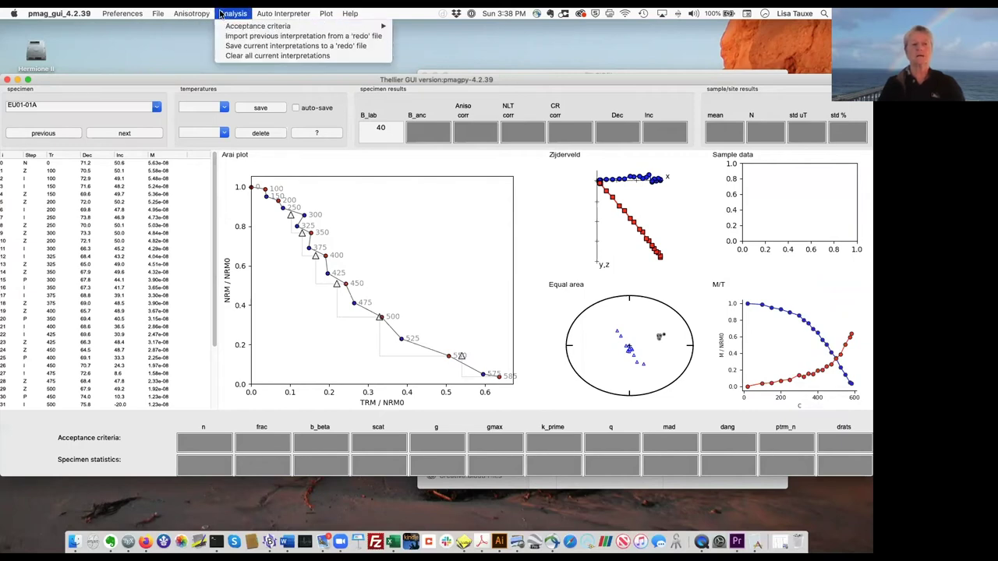
mouse_move(256, 29)
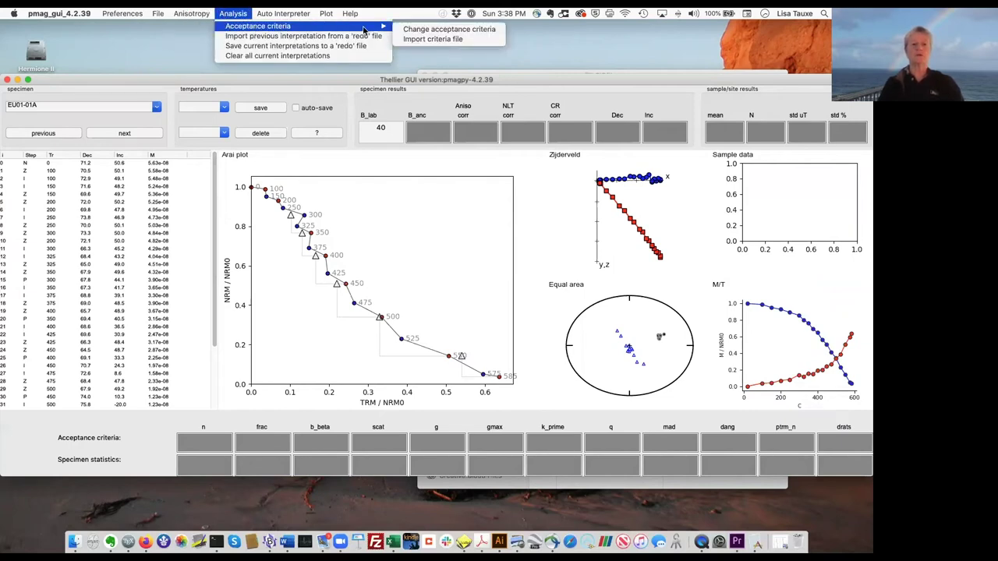
click(463, 31)
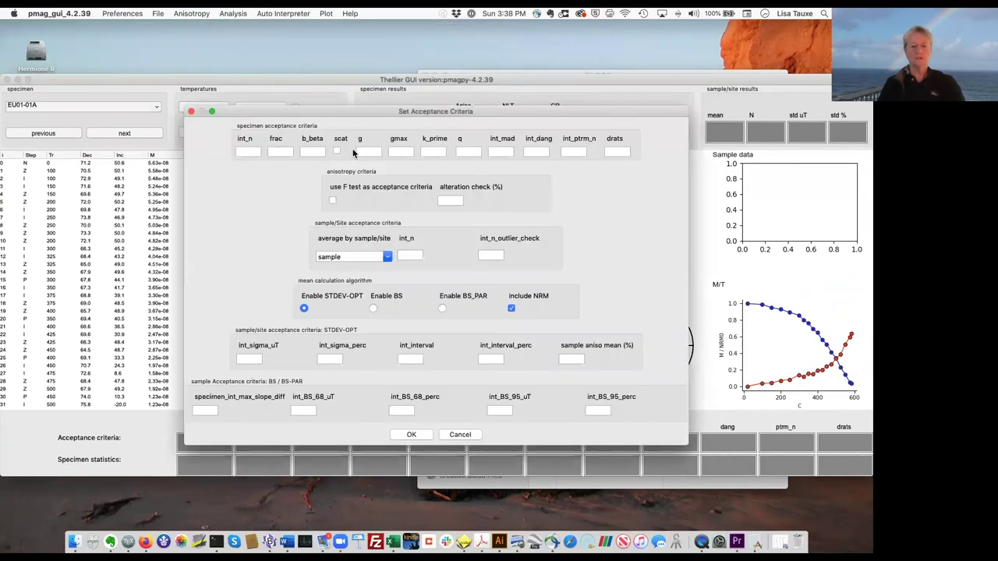
Set the specimen acceptance criteria to int_n 2, frac .78 and b_beta .1, and enable scat.
click(250, 151)
text(2)
click(283, 152)
text(.78)
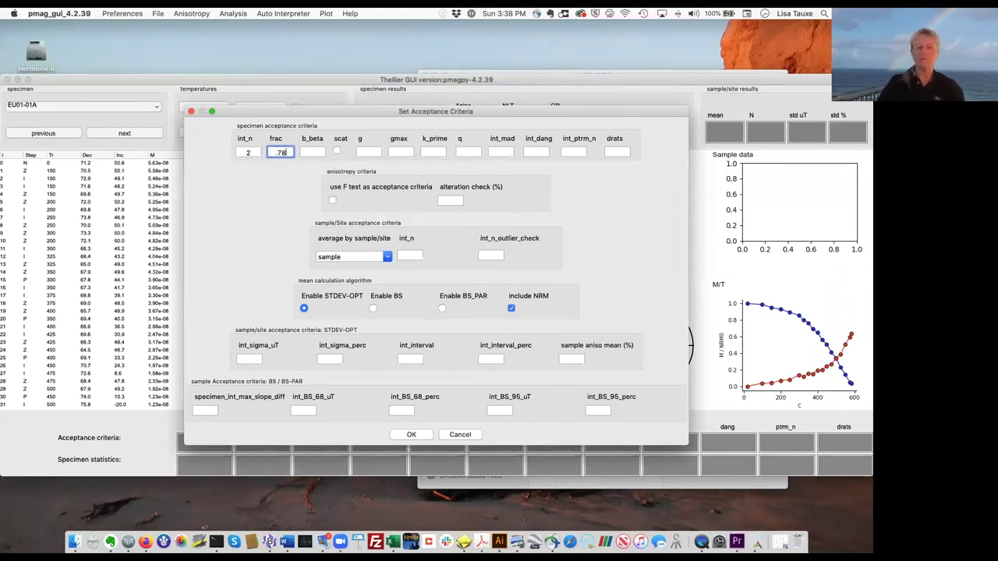
click(312, 152)
text(.1)
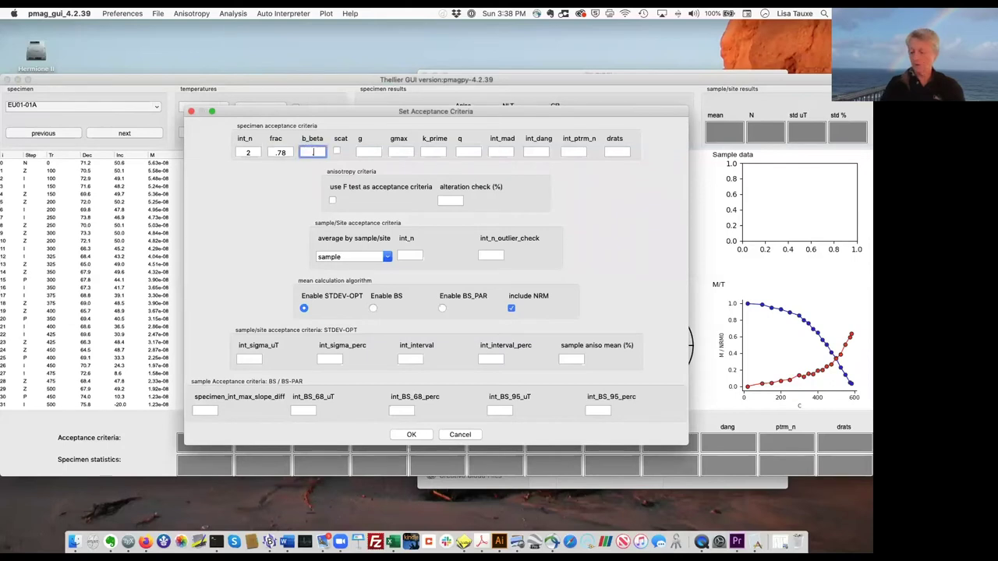
click(337, 150)
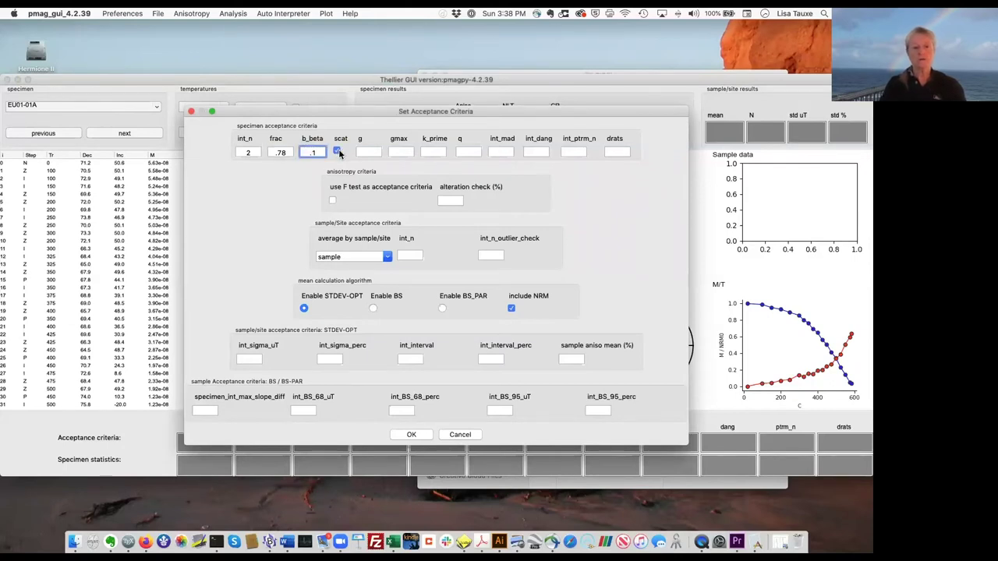
Set k_prime to .164, int_mad and int_dang to 5, and int_ptrm_n to 2, then save the acceptance criteria.
click(433, 152)
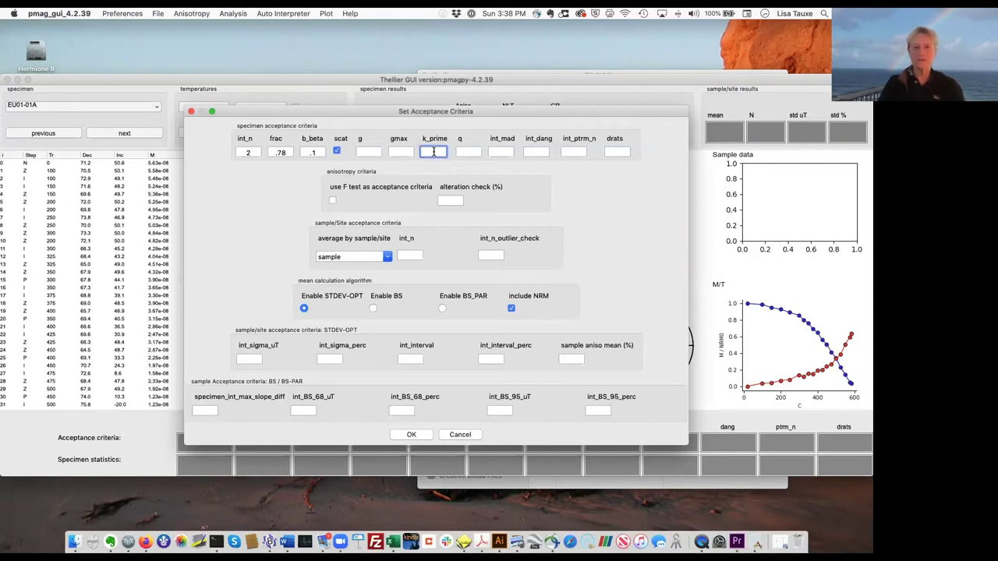
text(.164)
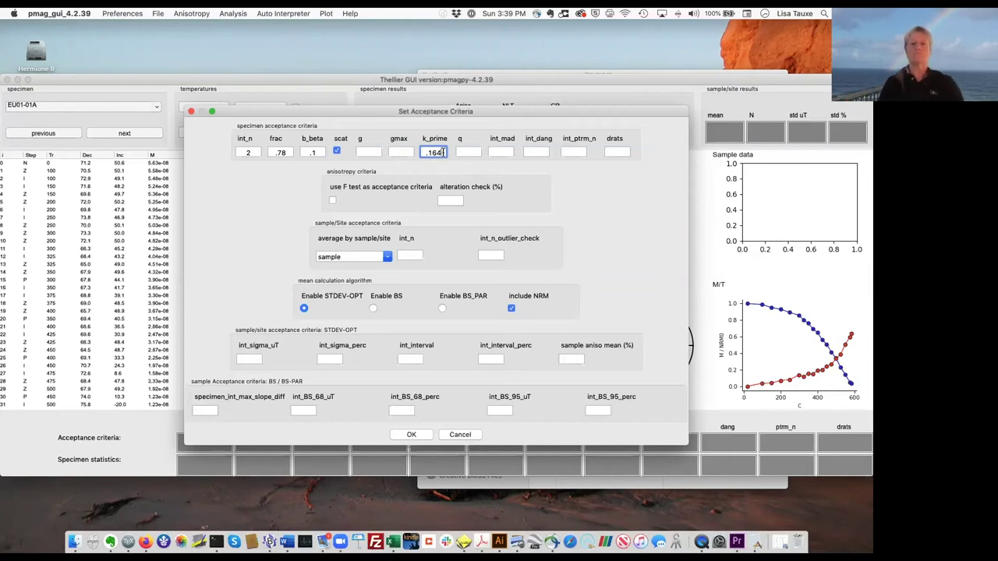
click(504, 152)
text(5)
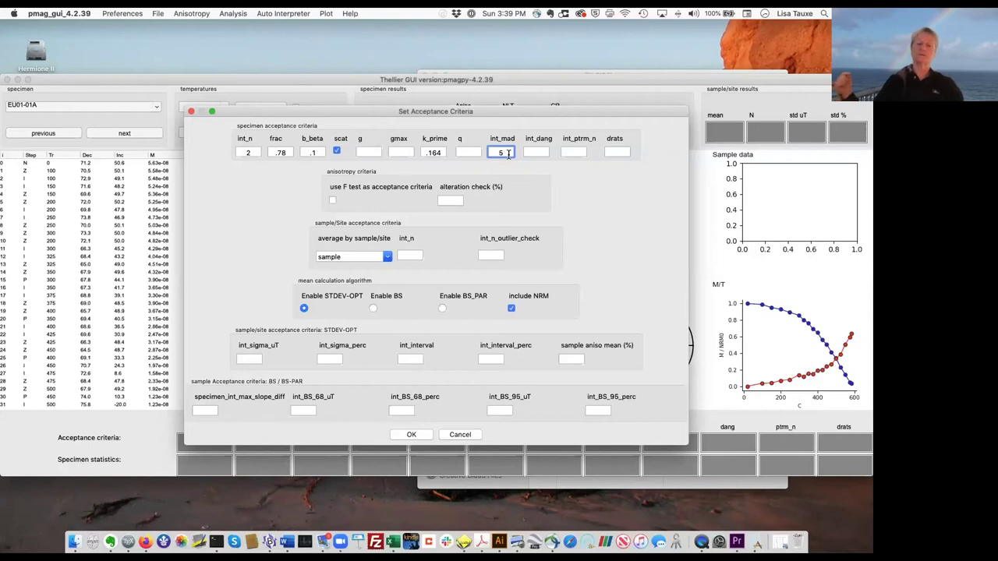
click(538, 152)
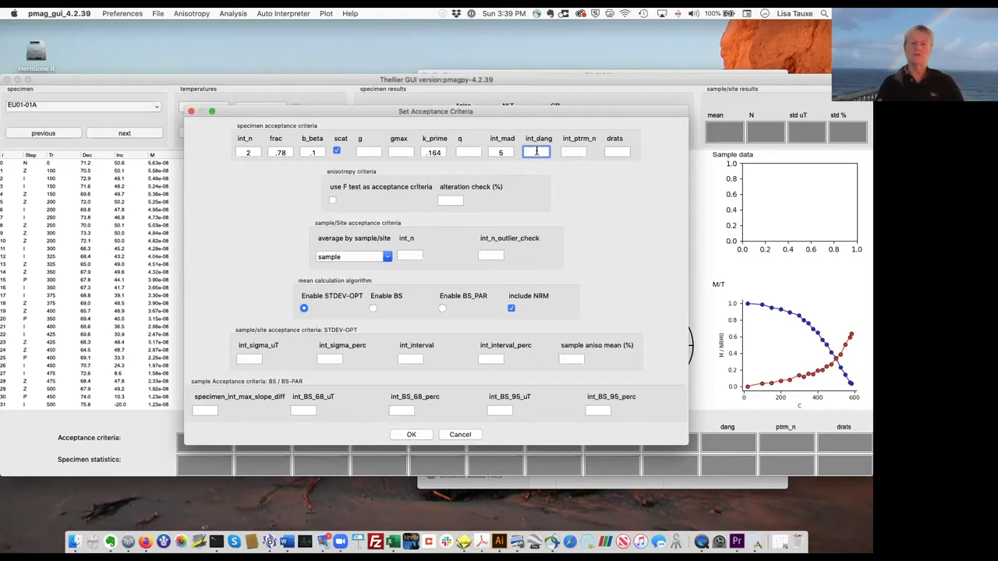
text(5)
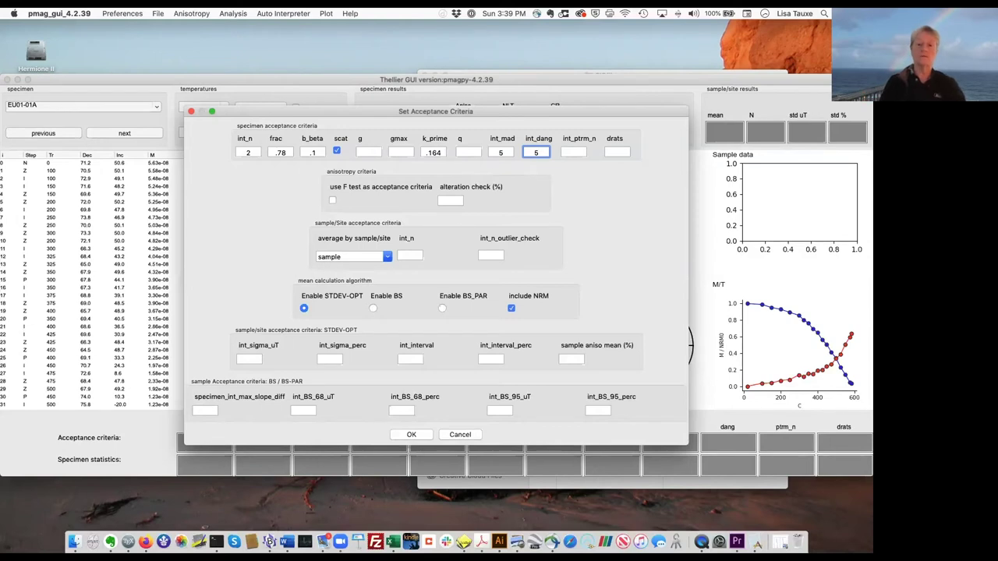
click(575, 152)
text(2)
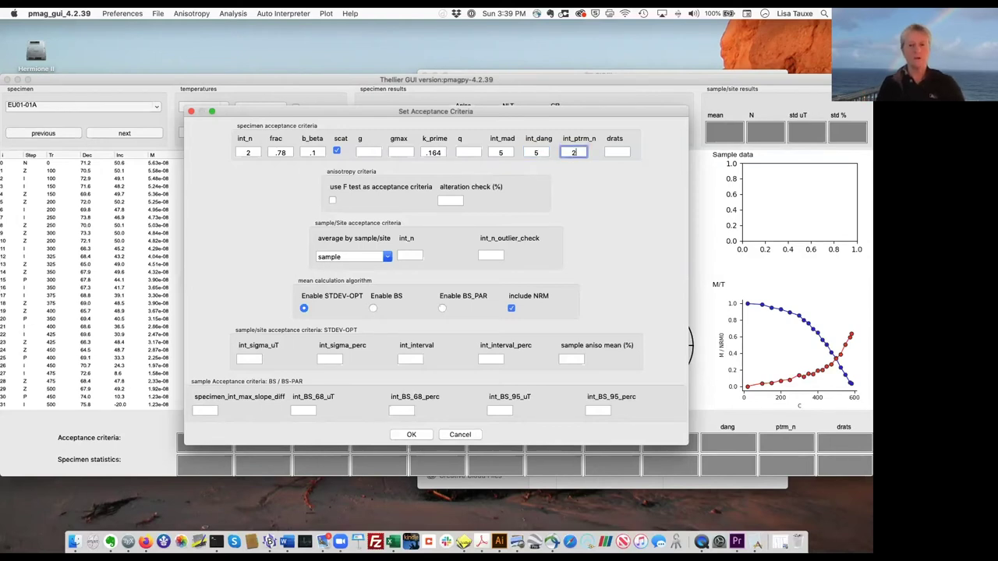
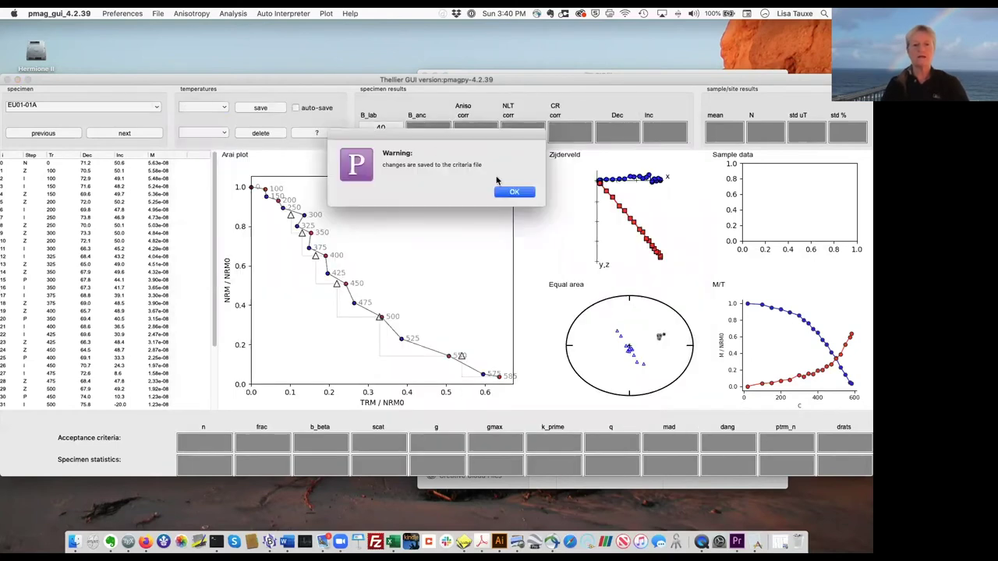
click(514, 192)
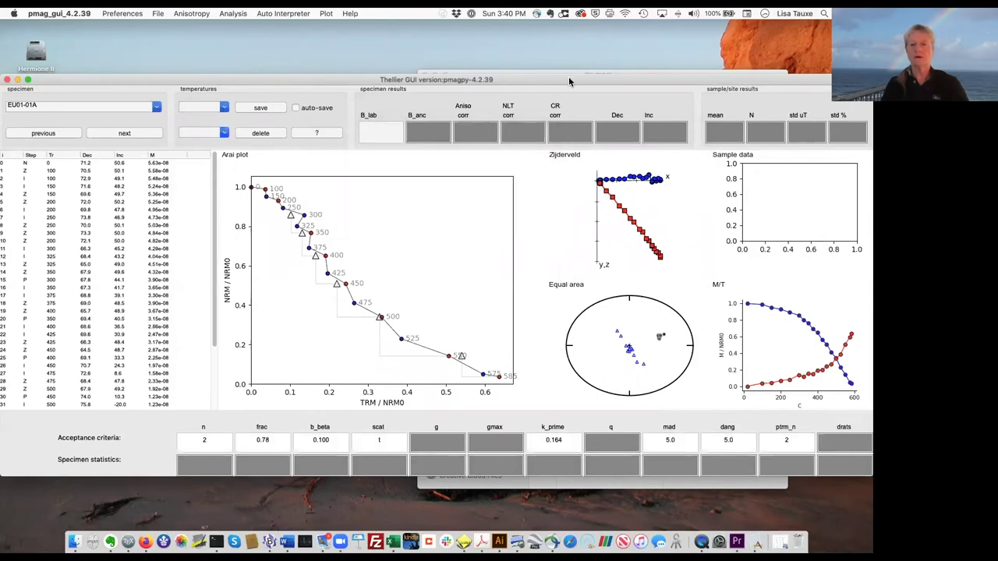
Uncover the SIOfiles folder behind Thellier GUI and open criteria.txt in Excel.
drag(568, 78, 543, 192)
click(565, 120)
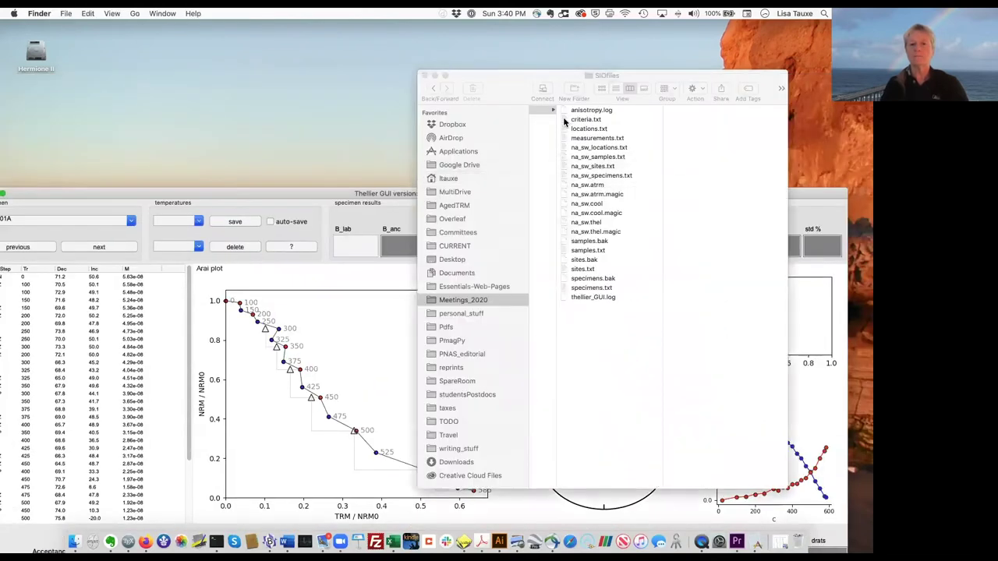
drag(563, 122, 394, 538)
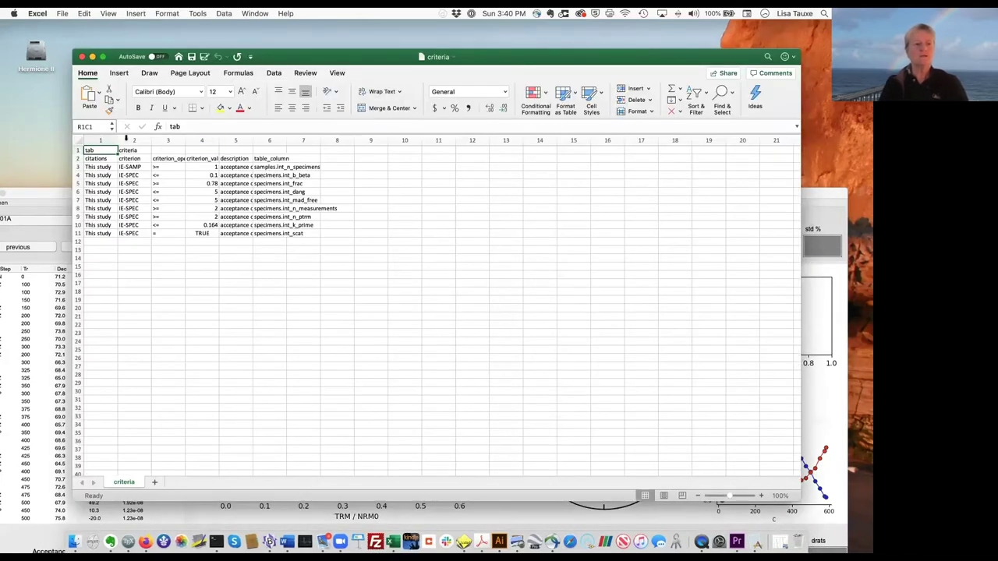
Examine the criterion operations, values and table_column names in the criteria table, widening columns to read them, and close the workbook.
drag(128, 140, 137, 139)
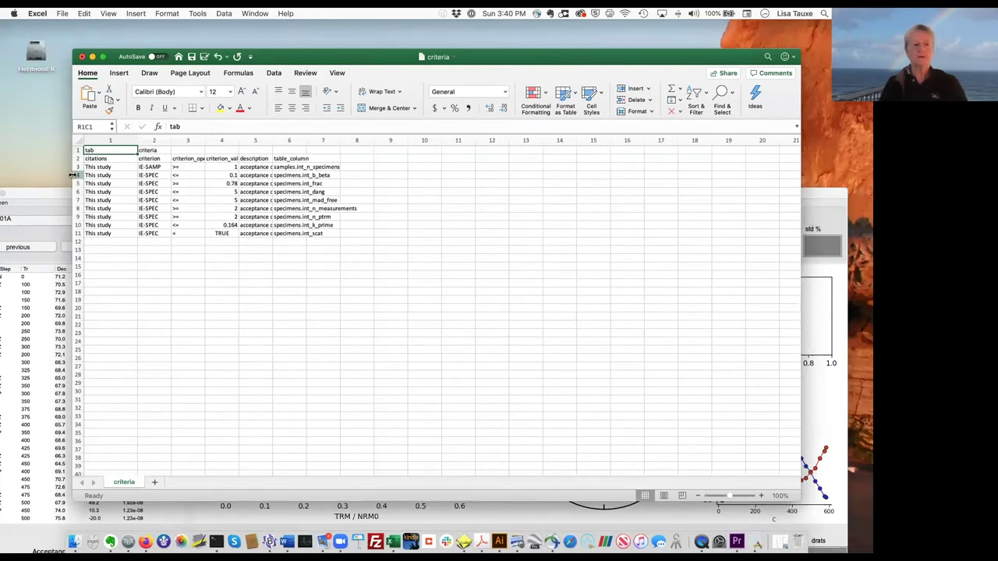
click(333, 175)
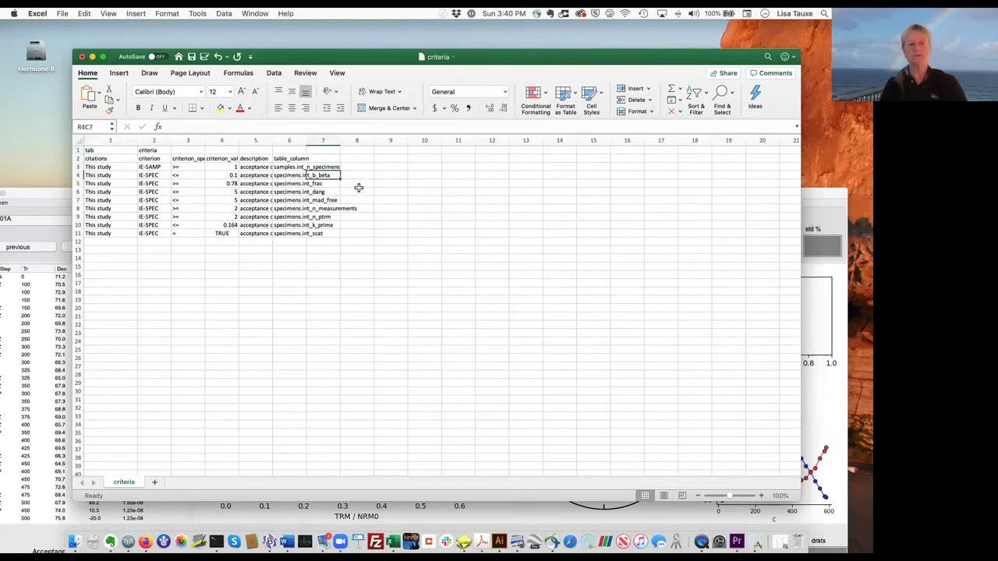
click(226, 176)
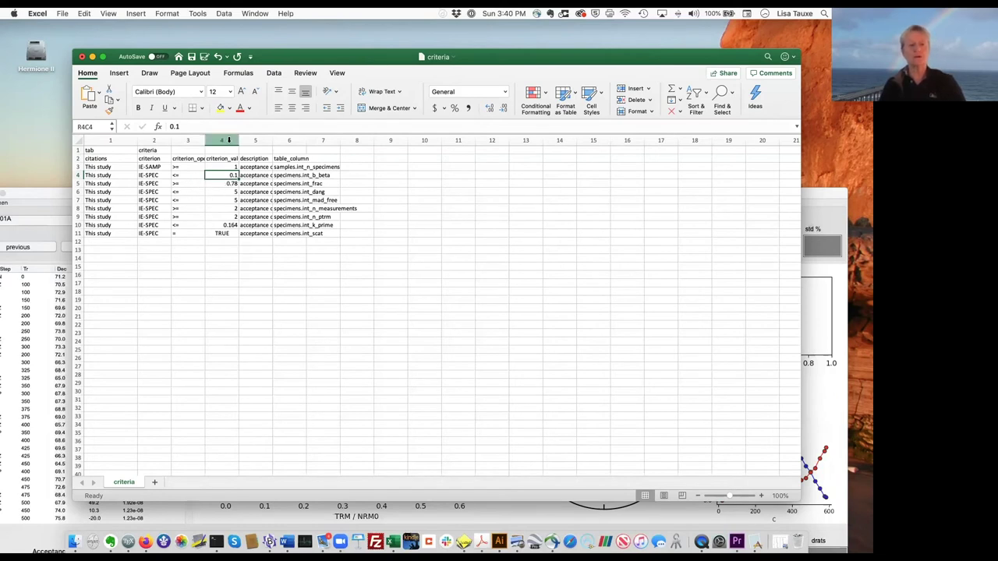
click(222, 141)
click(193, 139)
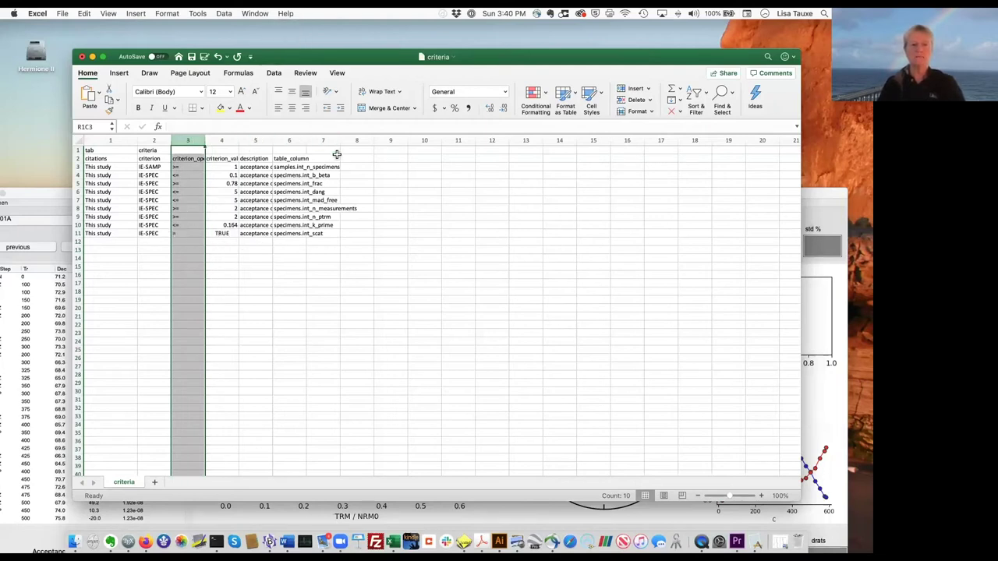
drag(306, 138, 366, 139)
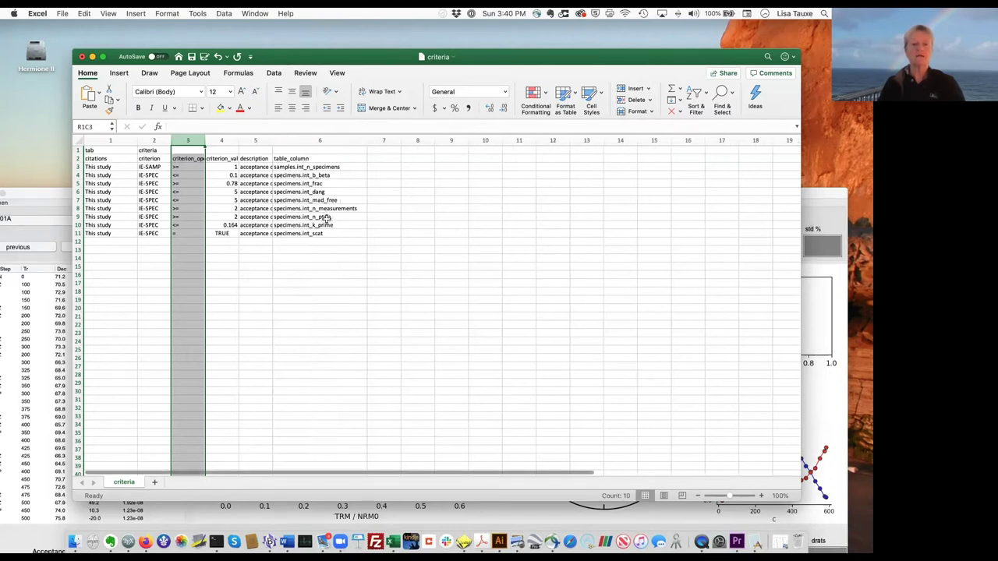
click(76, 233)
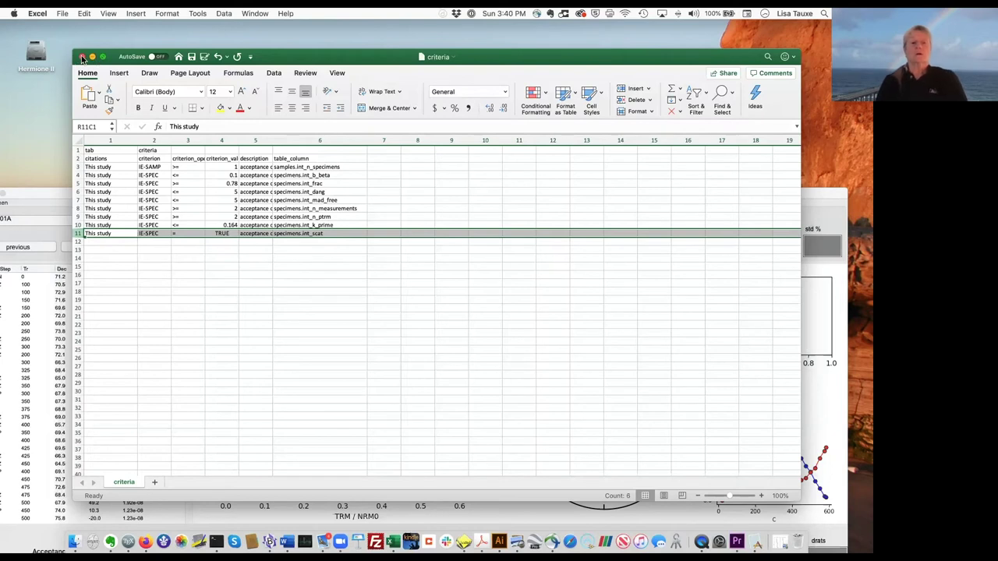
click(81, 57)
click(404, 115)
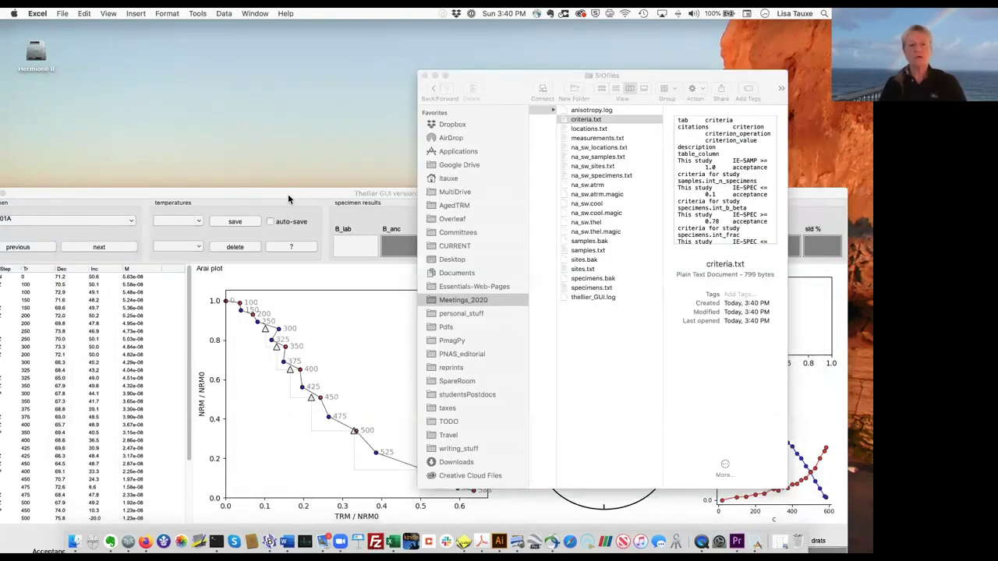
Switch back to Thellier GUI and move its window up so all plots and the statistics rows are in view.
click(288, 193)
drag(305, 178, 314, 50)
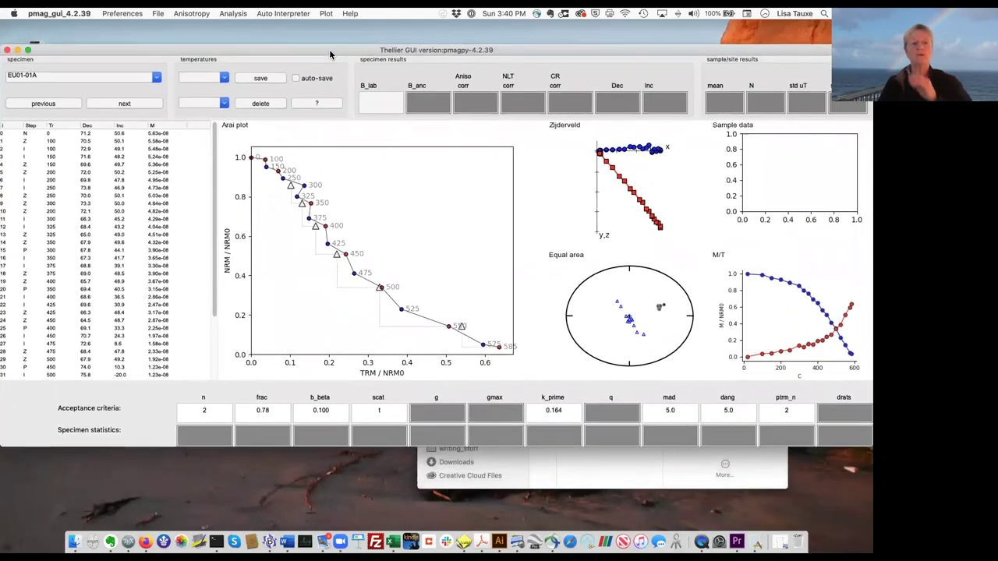
drag(190, 53, 187, 62)
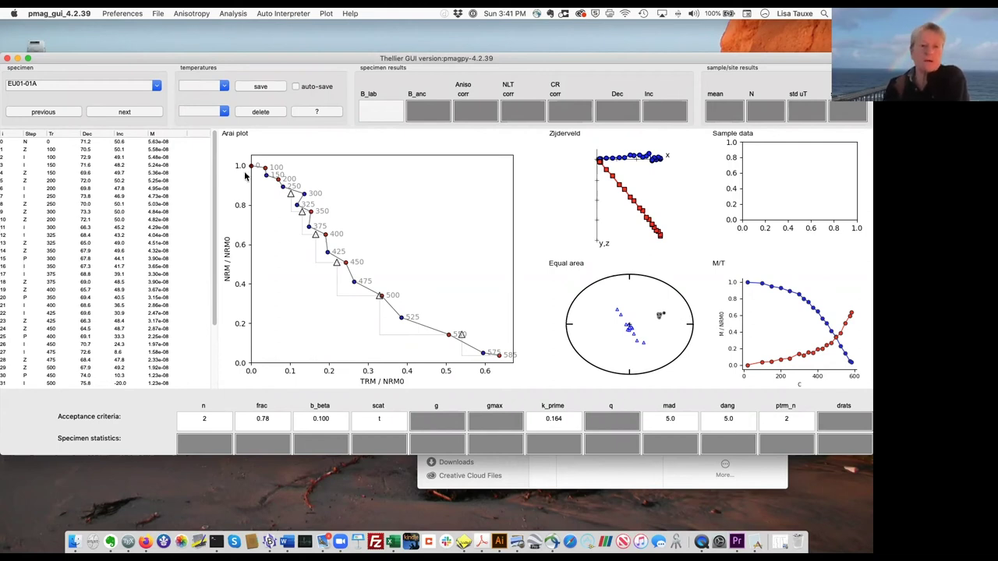
Set the temperature bounds for specimen EU01-01A to 0 and 585.
click(221, 86)
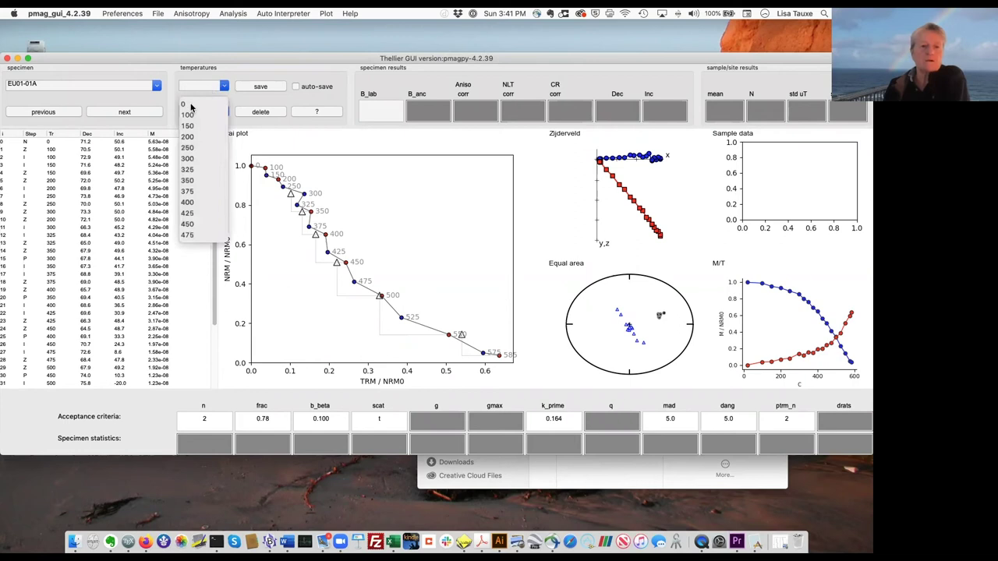
click(196, 106)
click(224, 115)
scroll(190, 222, down, 5)
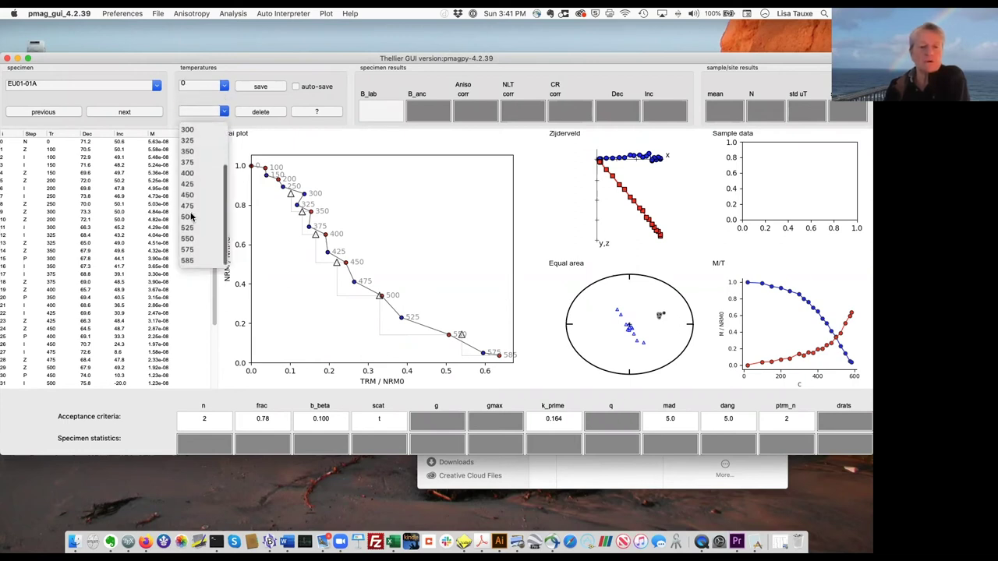
click(193, 263)
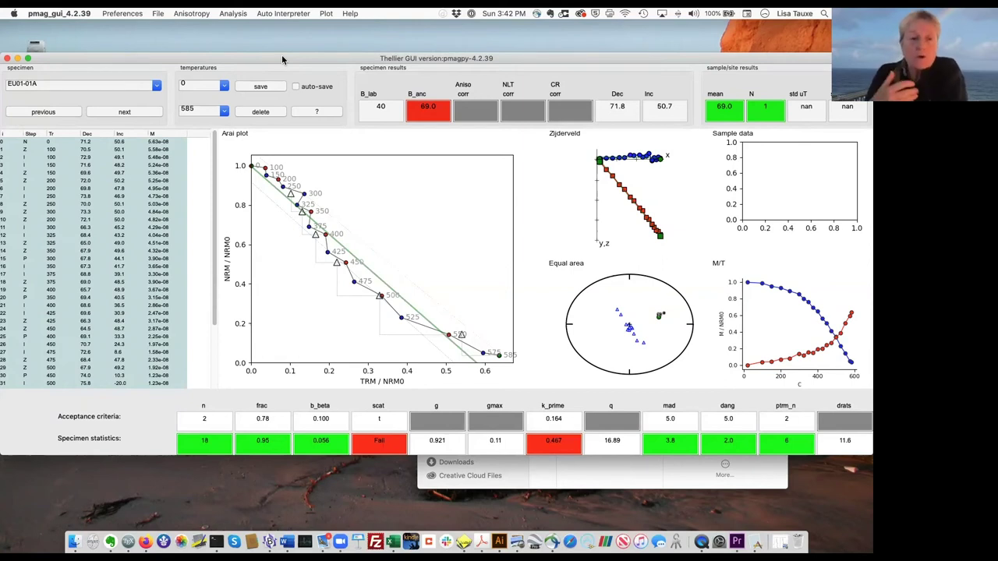
Run the Thellier auto interpreter on the specimens and acknowledge its completion message.
click(284, 14)
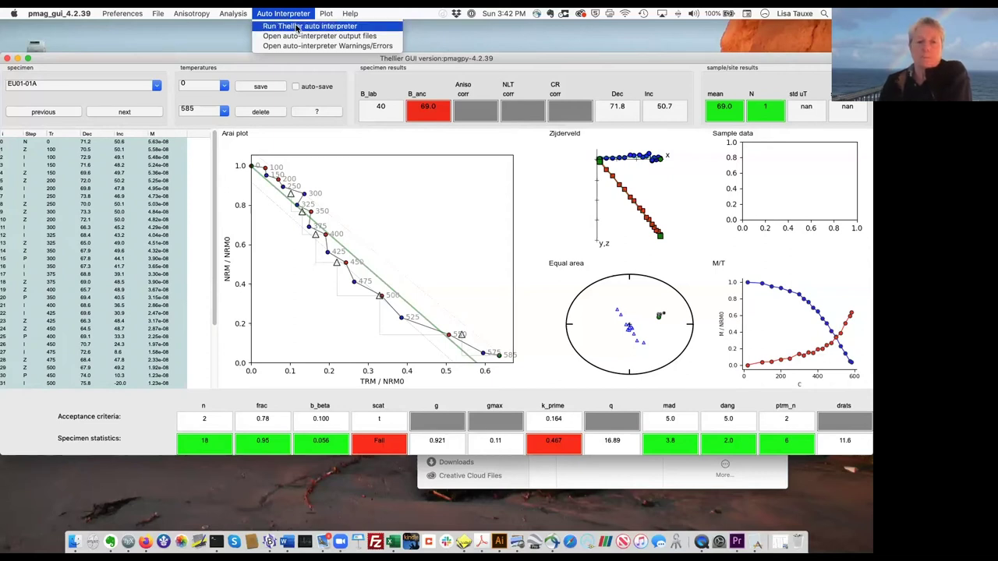
click(297, 28)
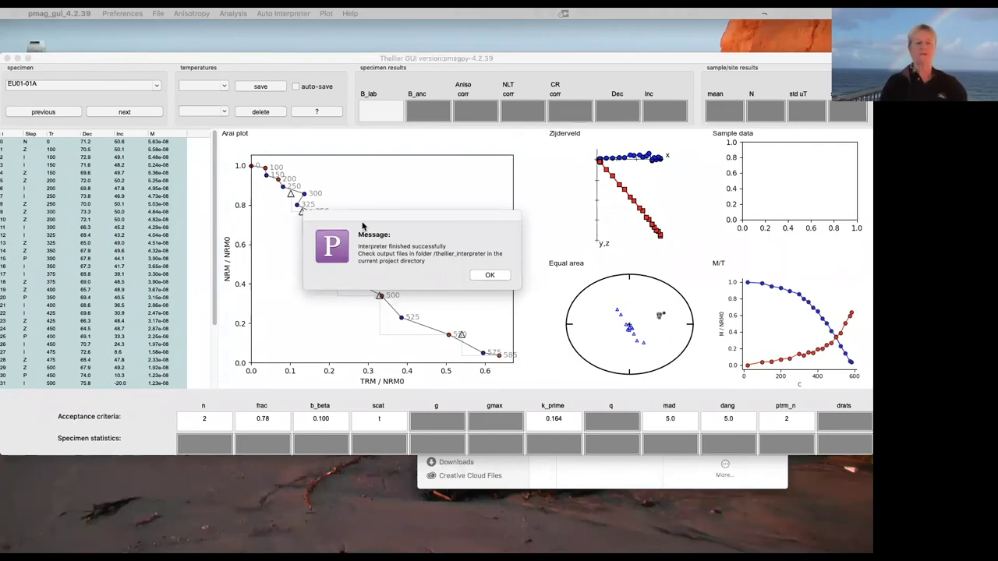
click(490, 276)
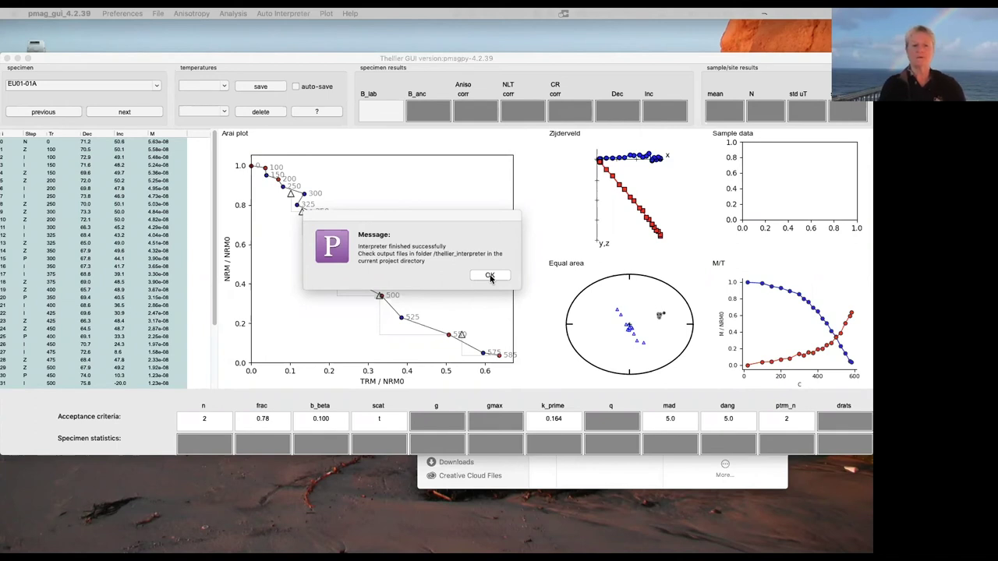
click(489, 276)
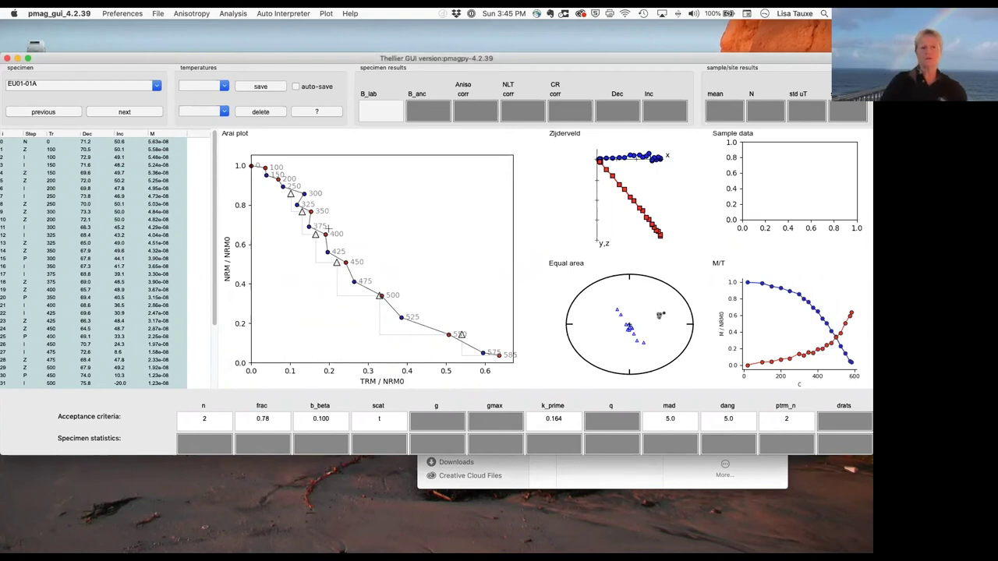
Step through the specimens from EU01-01A to EU01-03A and check each for an automatic interpretation.
click(124, 112)
click(125, 112)
click(132, 114)
click(133, 114)
click(132, 115)
click(133, 115)
click(133, 115)
click(133, 115)
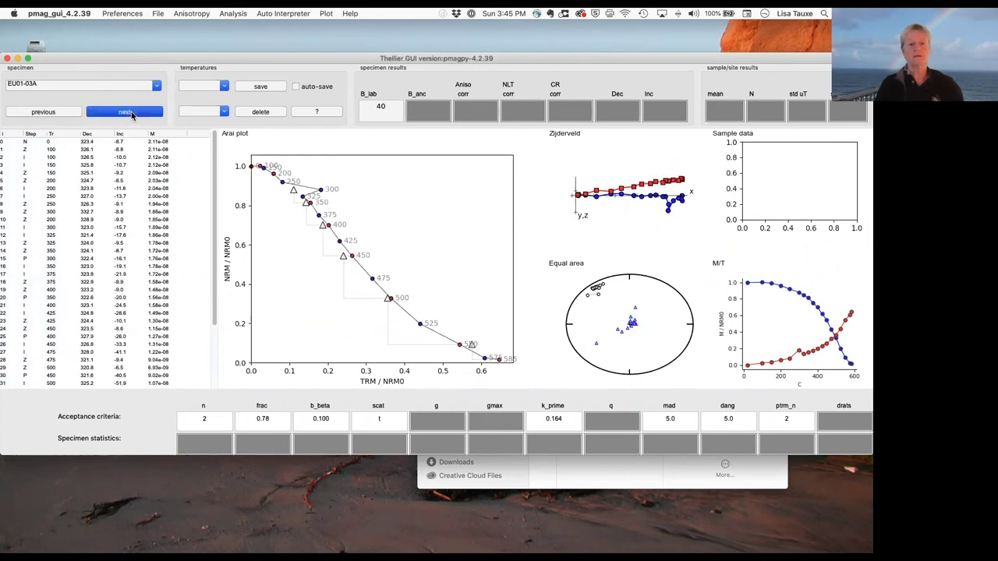
Examine the Arai plots, corrections and statistics of specimens EU01-03C through EU01-03F.
click(132, 114)
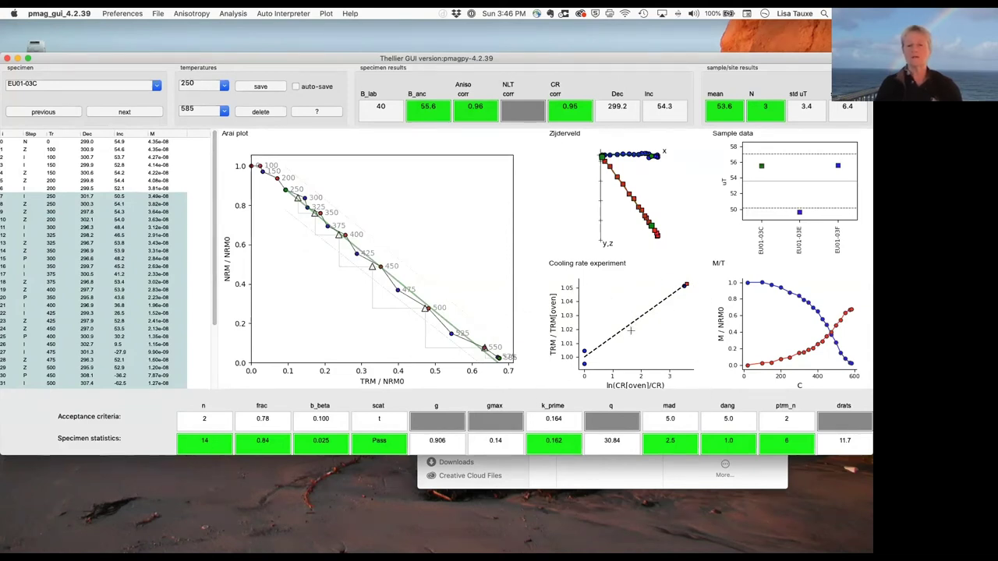
click(138, 112)
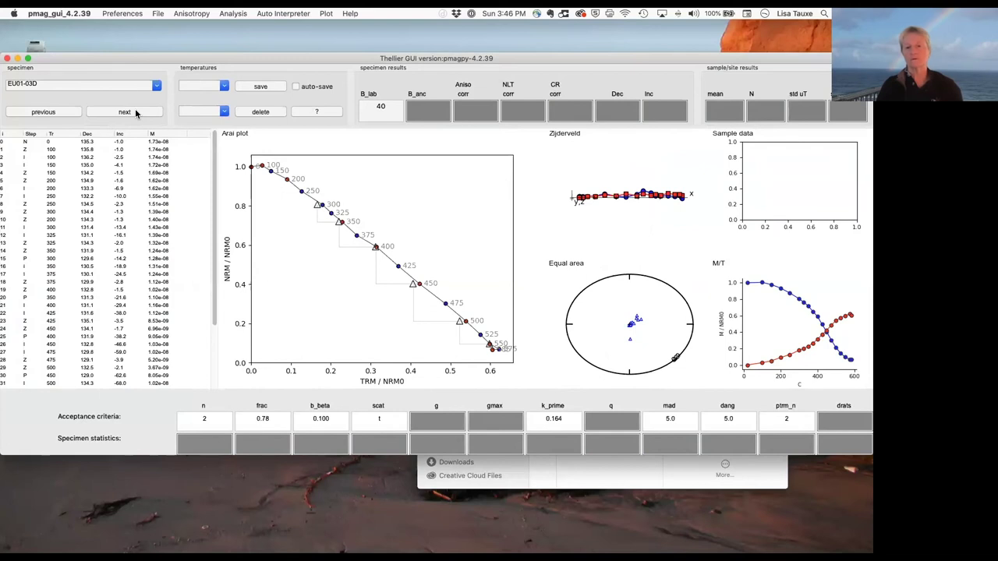
click(136, 114)
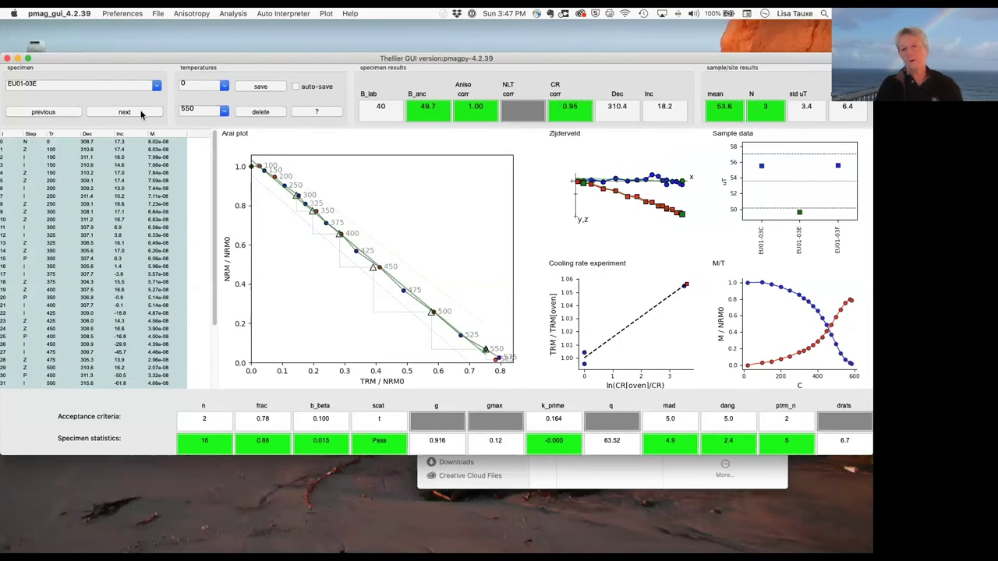
click(141, 115)
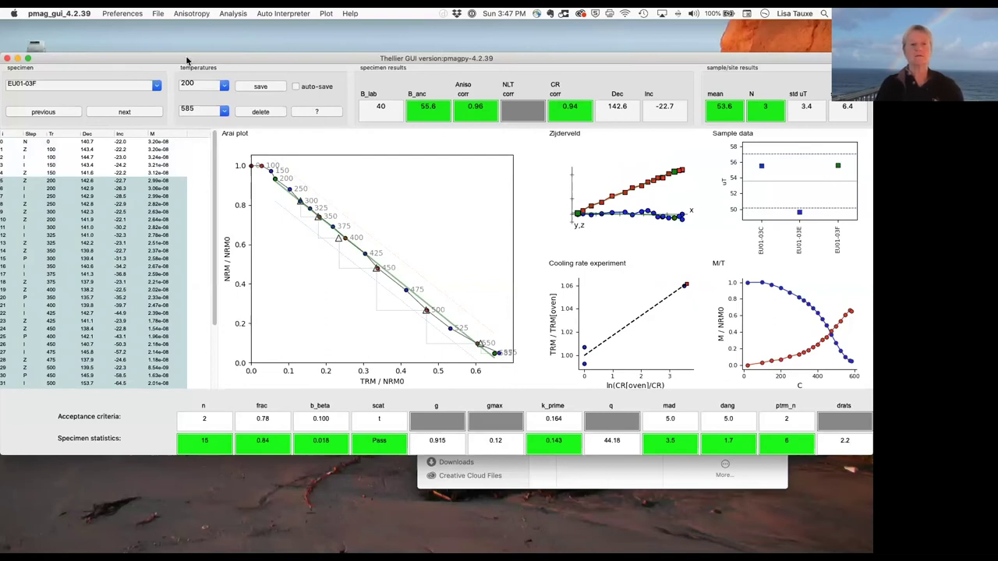
Save the interpretations as MagIC tables, including the samples and sites tables, and acknowledge the save messages.
click(159, 15)
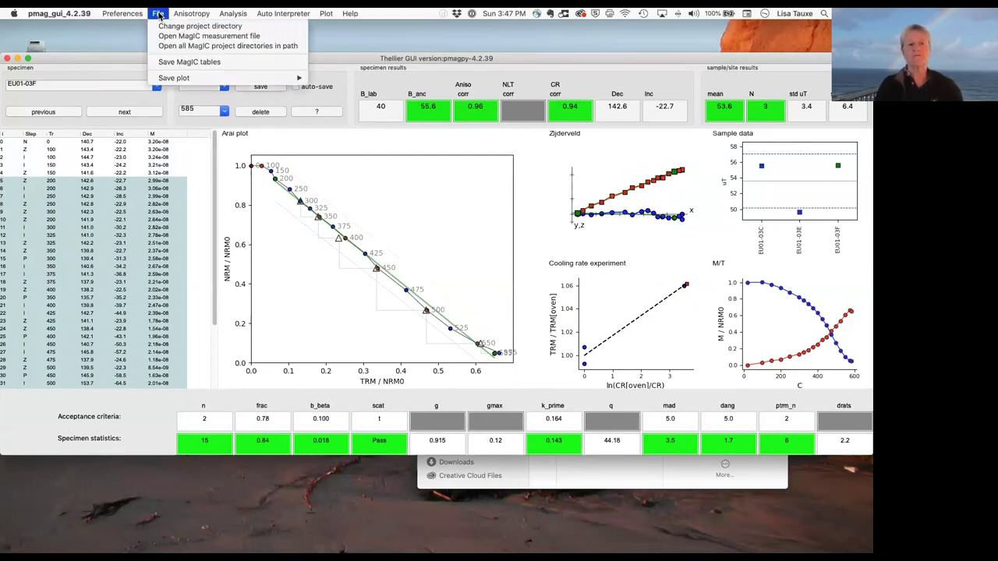
click(204, 64)
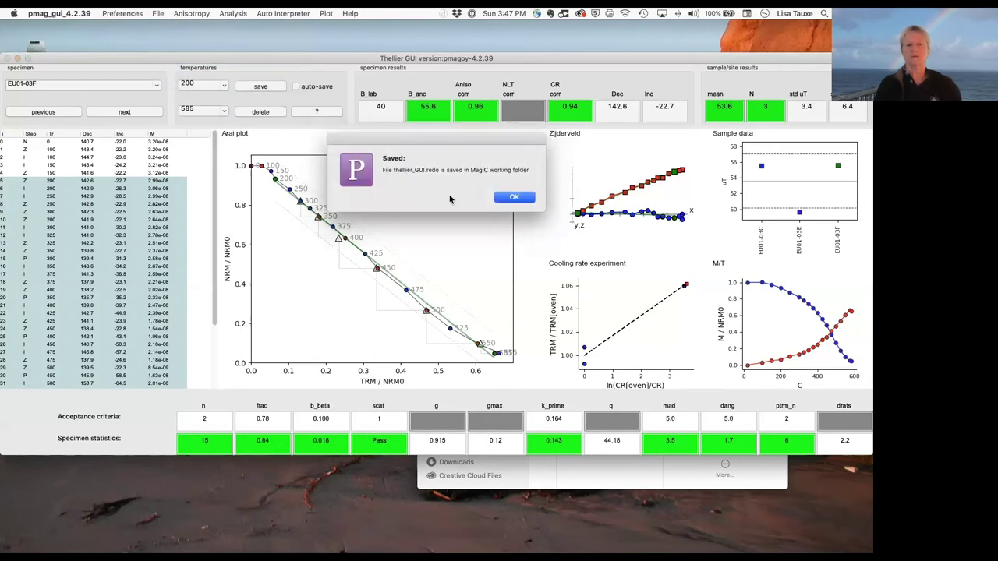
click(518, 198)
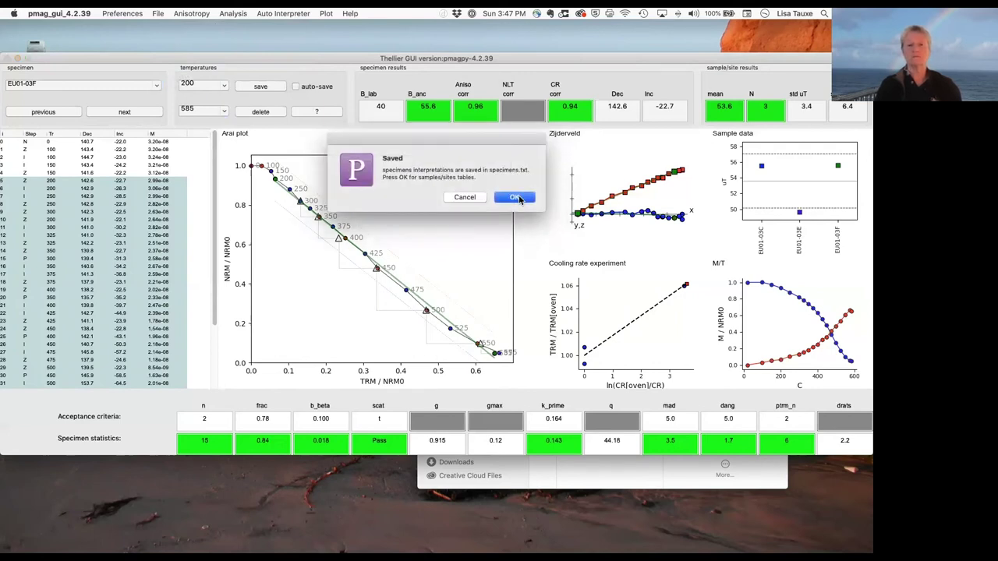
click(519, 198)
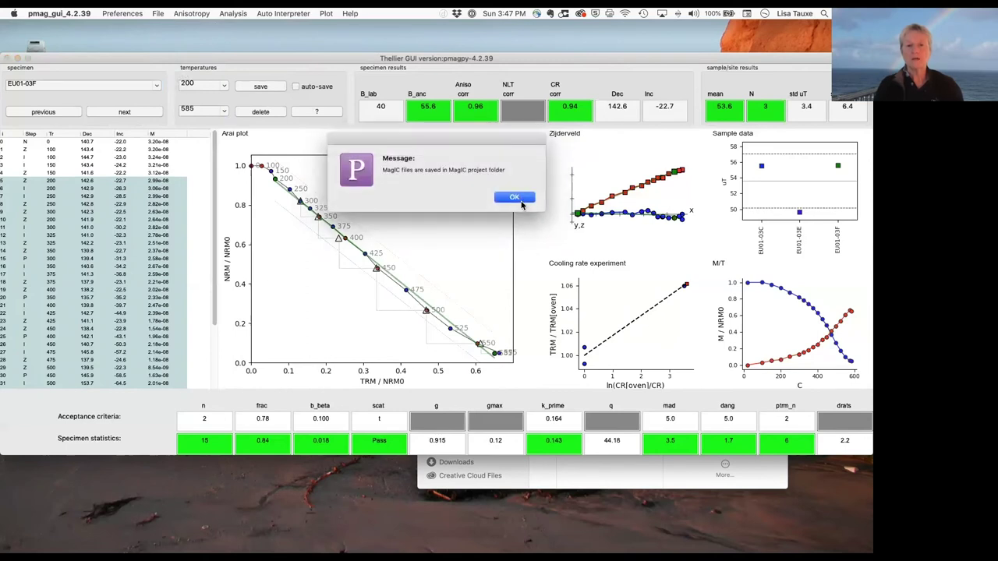
click(516, 198)
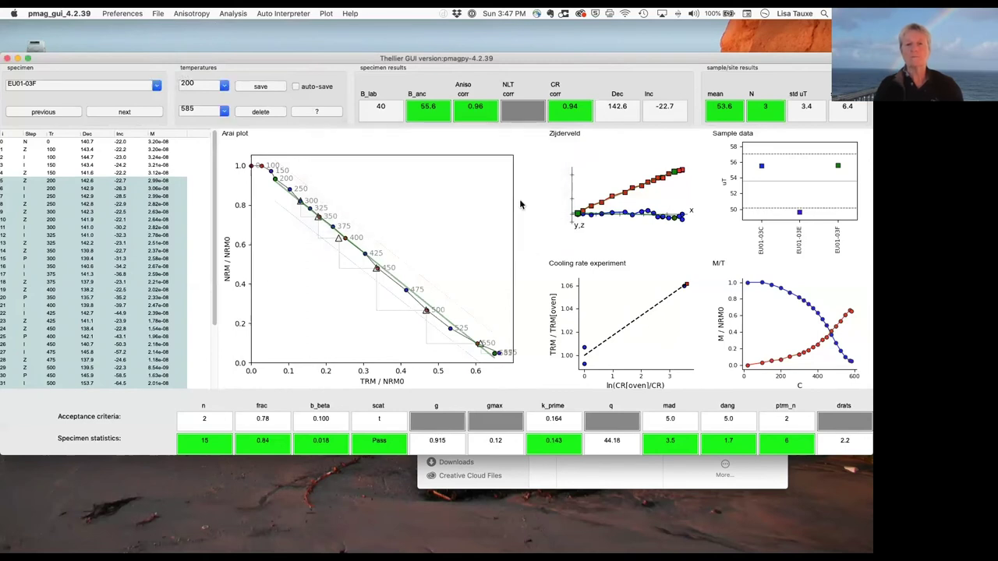
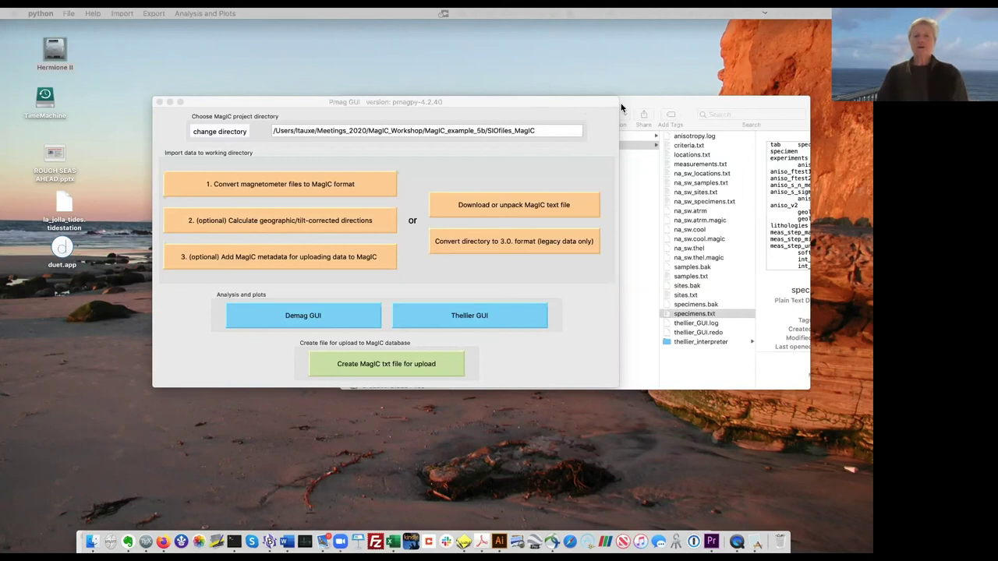
Bring the SIOfiles_MagIC folder window forward and open its specimens.txt table in Excel.
drag(649, 106, 631, 107)
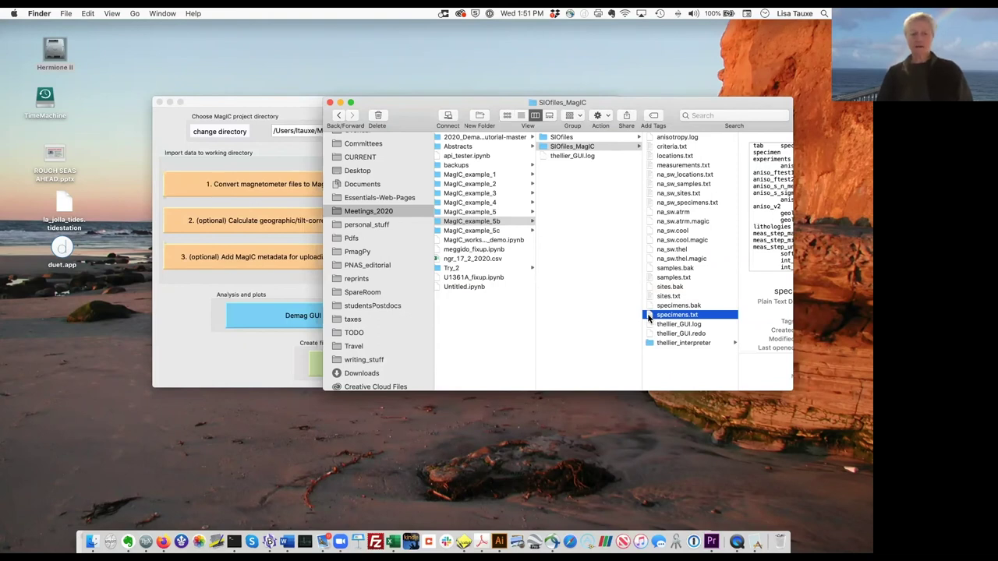
click(393, 541)
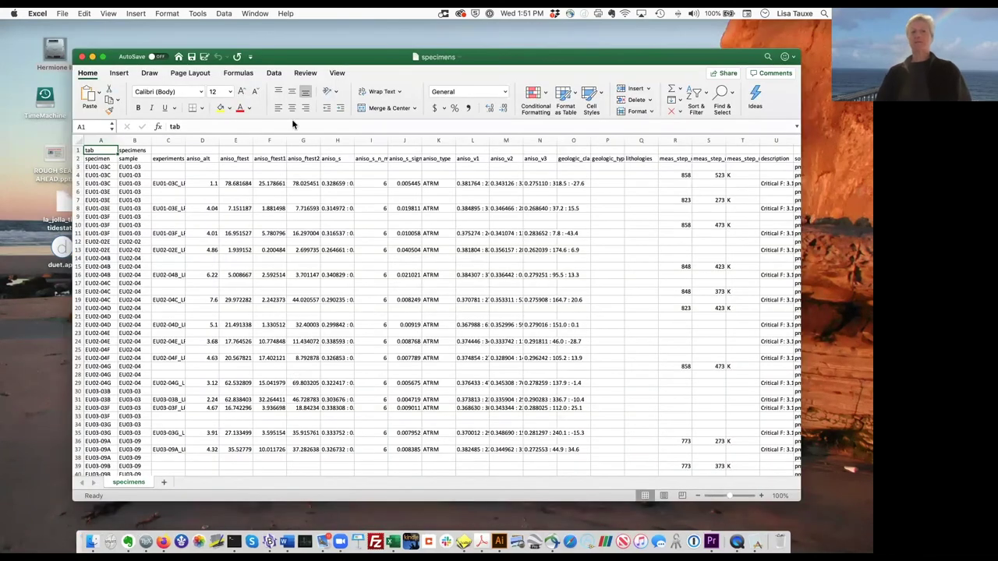
drag(268, 61, 270, 68)
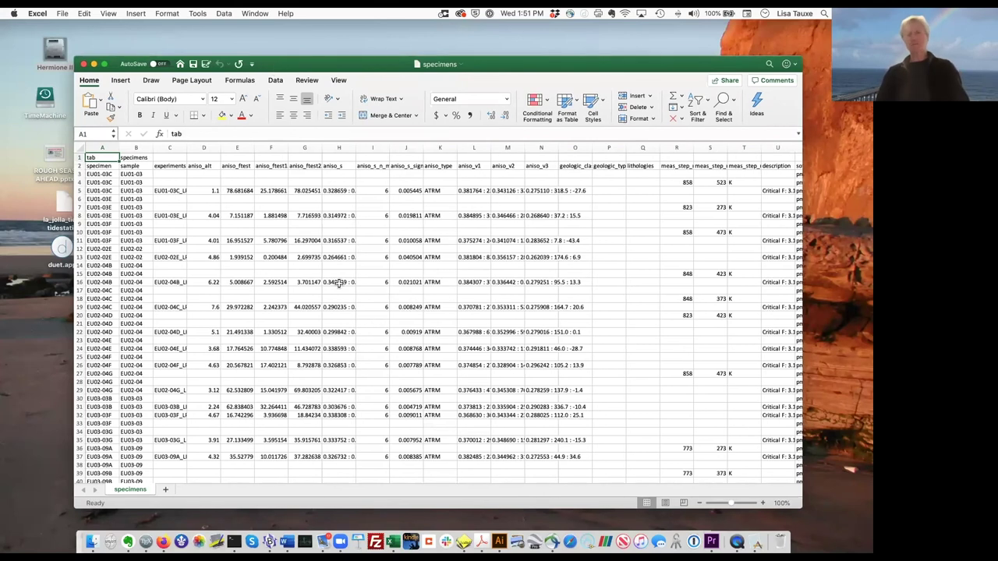
Widen the software_packages column so its entries are readable and adjust the width of the int_abs column.
scroll(339, 283, right, 10)
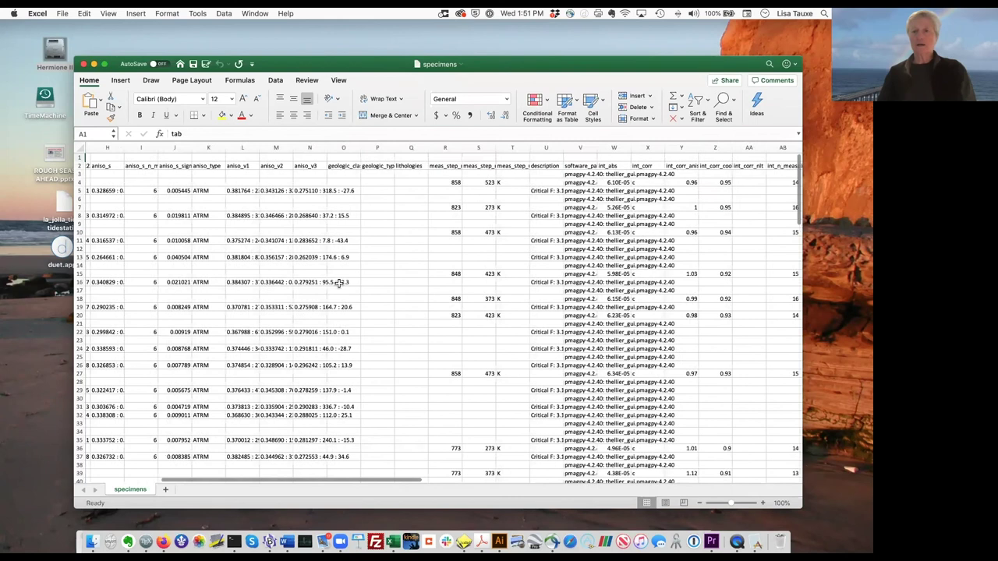
scroll(338, 283, right, 8)
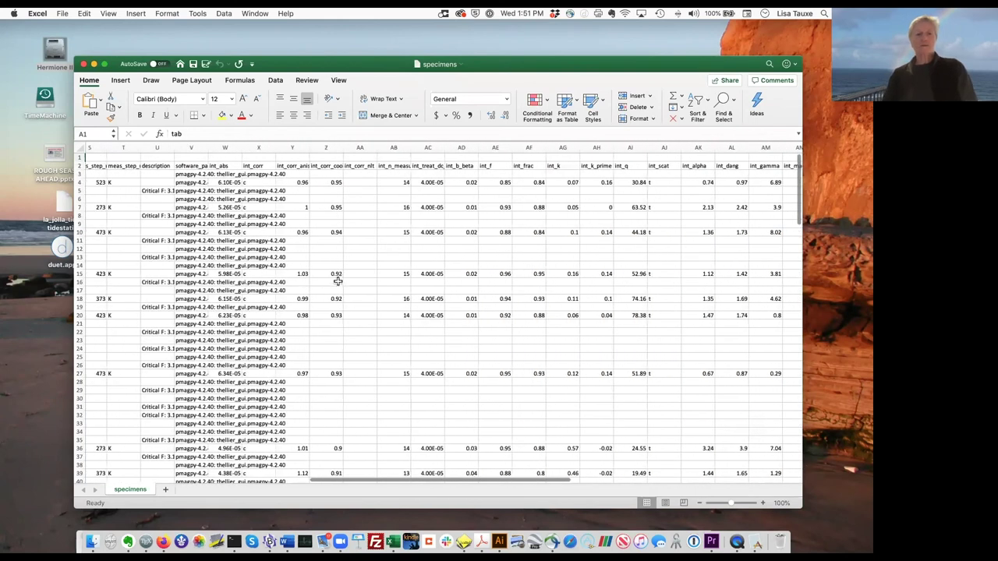
drag(209, 148, 352, 147)
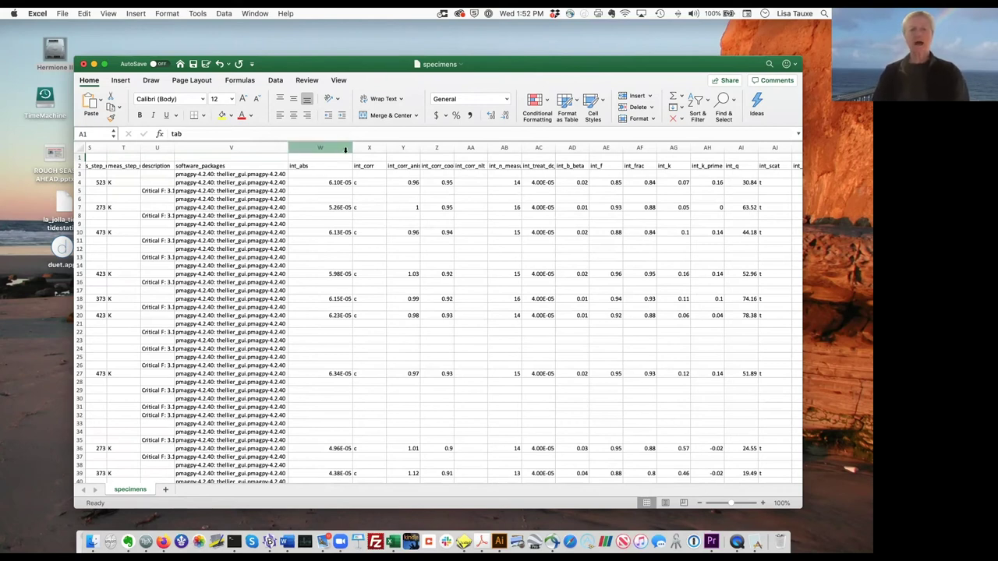
drag(346, 148, 320, 148)
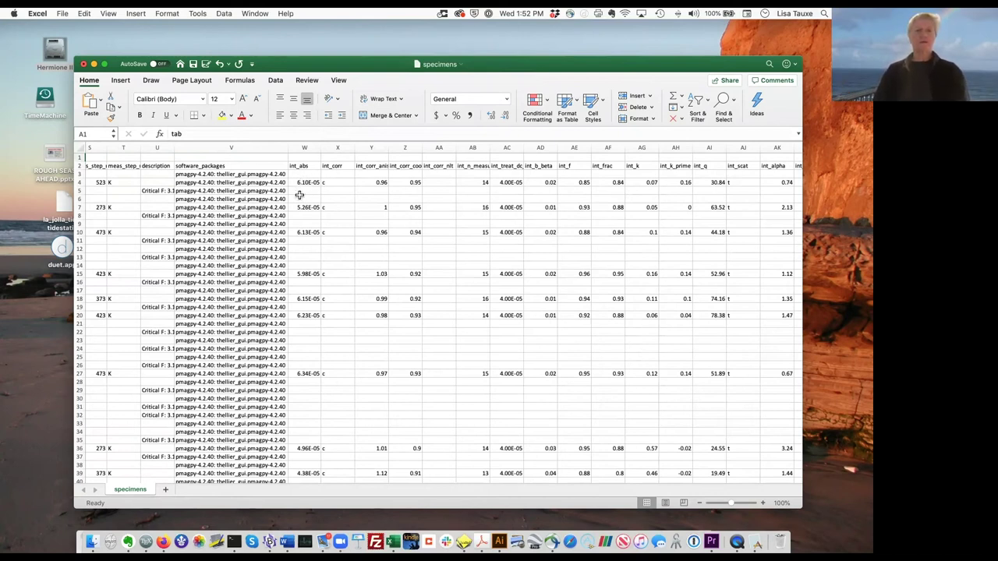
Look through the int_corr column to check how the specimen intensities are flagged as corrected.
click(335, 147)
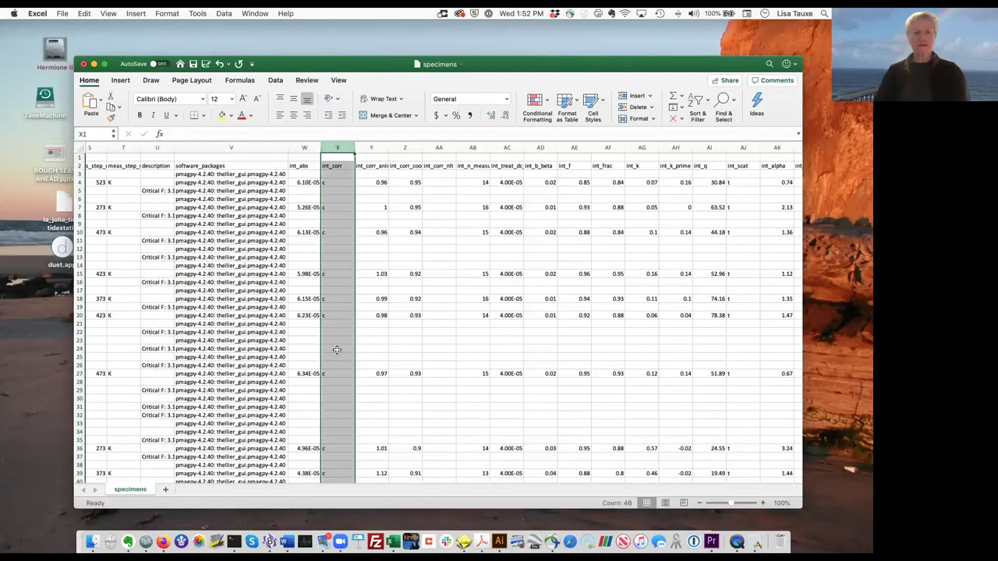
scroll(337, 349, down, 10)
scroll(337, 349, up, 10)
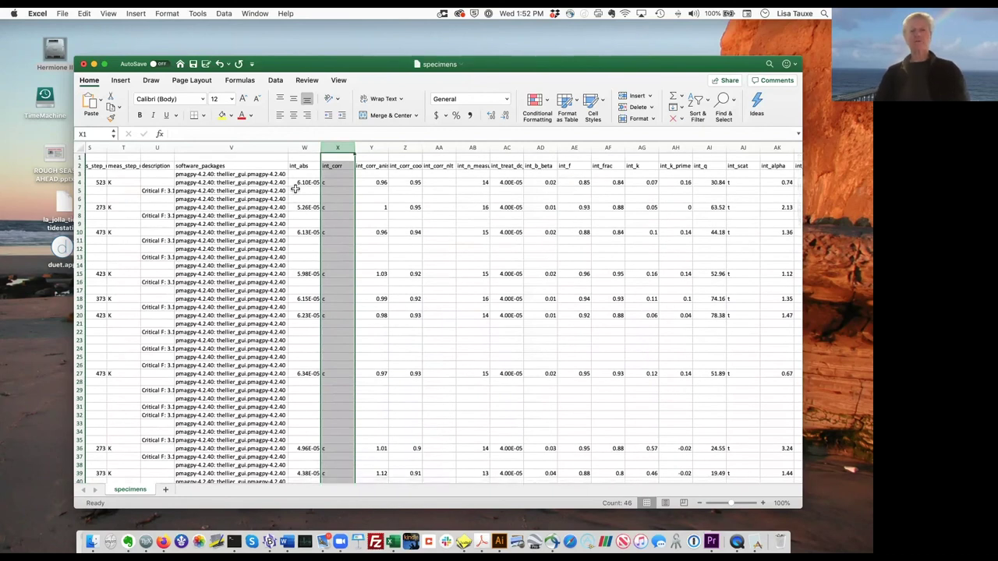
Widen the int_corr_aniso, int_corr_cooling_rate, int_n_measurements and int_treat_dc_field columns to make their headings more readable.
drag(390, 147, 418, 147)
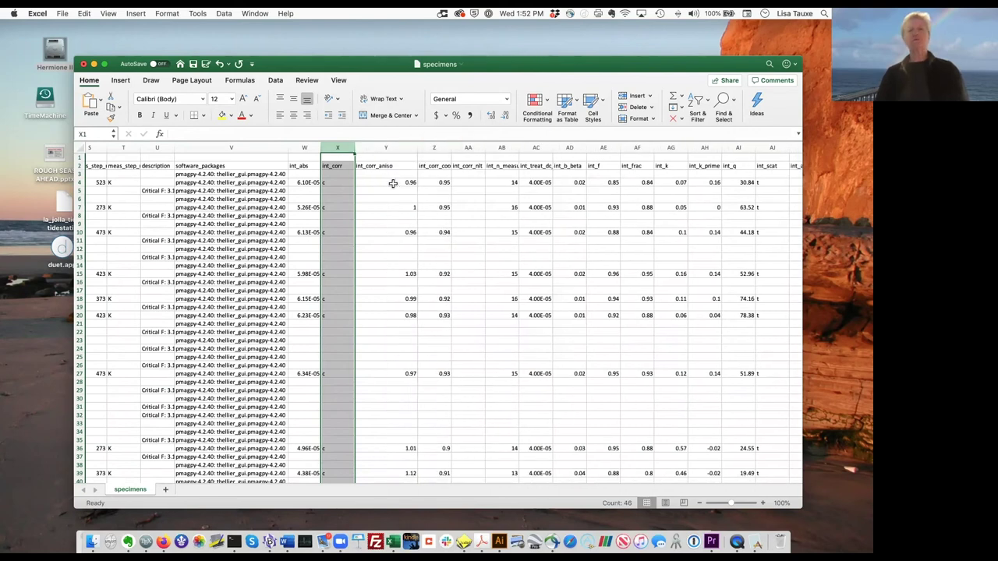
drag(418, 148, 458, 147)
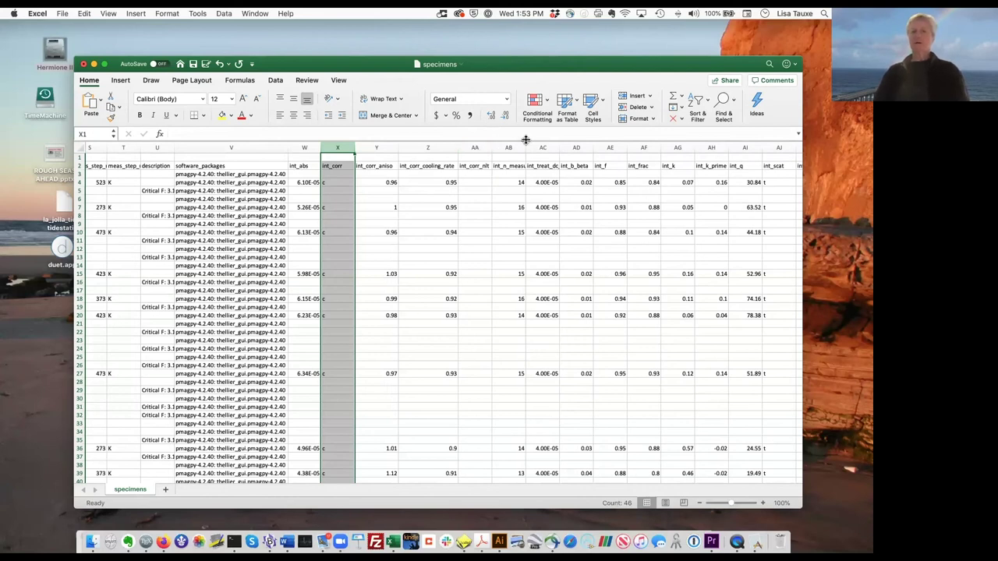
drag(525, 146, 539, 148)
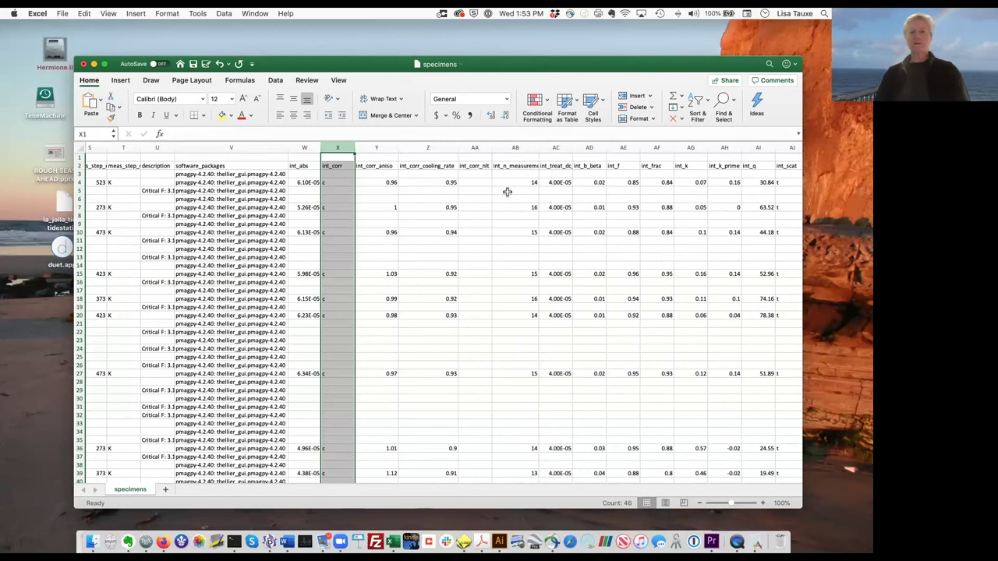
scroll(509, 183, right, 2)
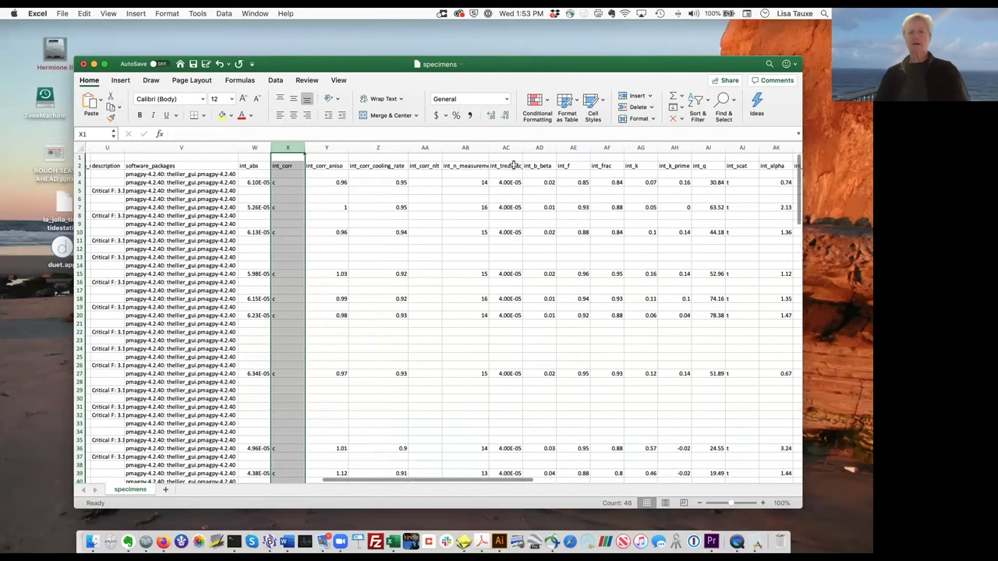
drag(522, 147, 537, 147)
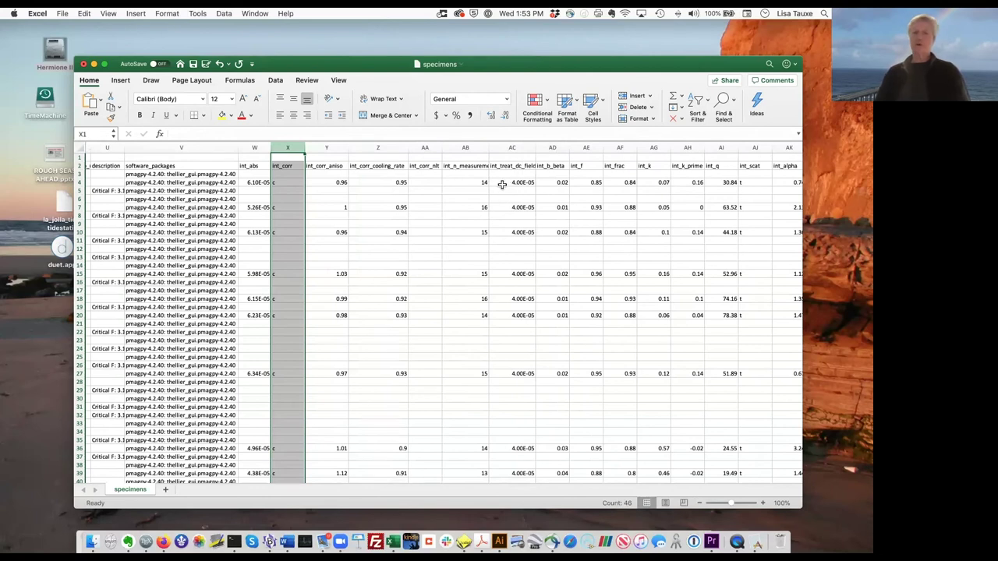
Examine the int_f, int_frac, int_k, int_k_prime and int_q statistics columns for the specimens.
scroll(502, 184, right, 2)
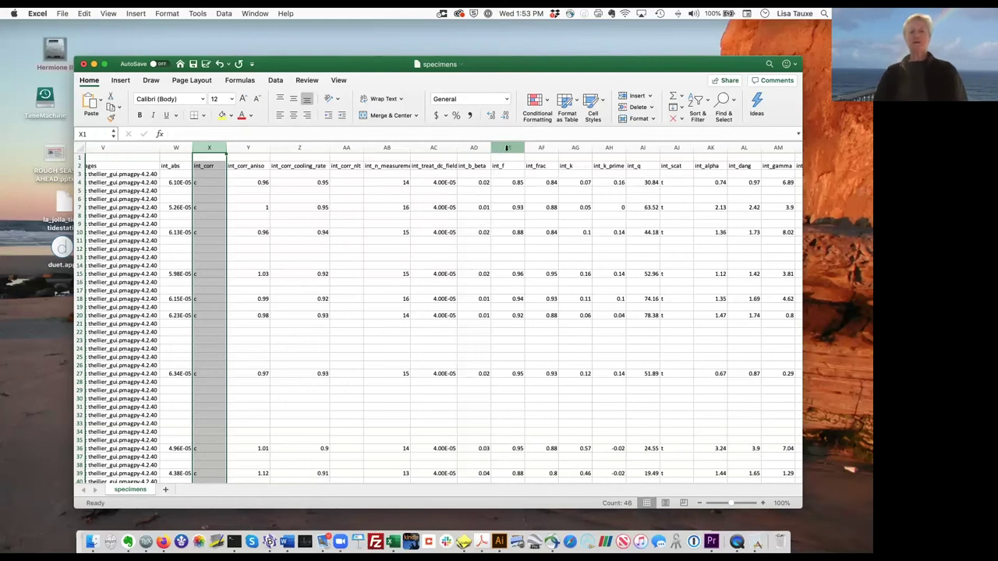
click(508, 147)
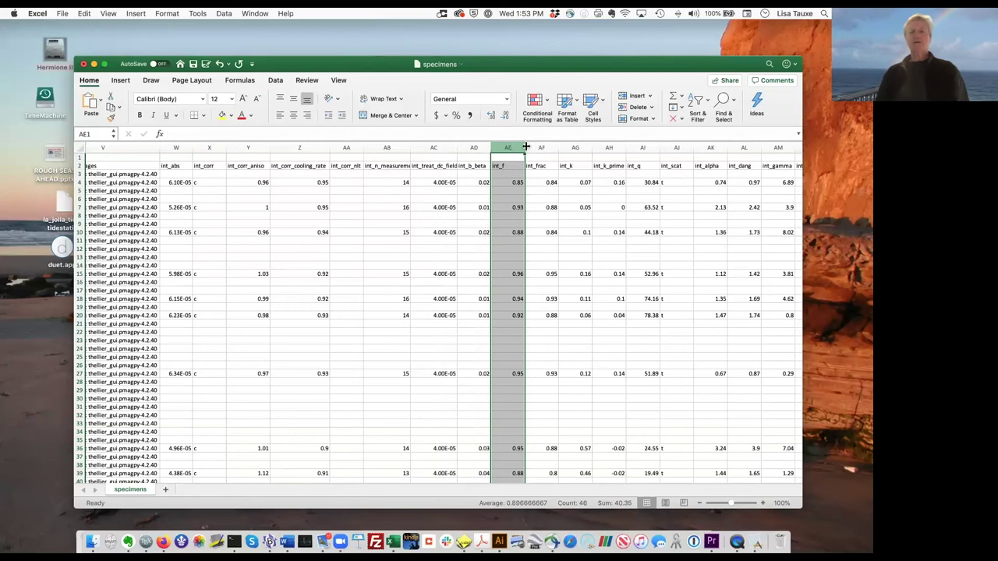
click(539, 146)
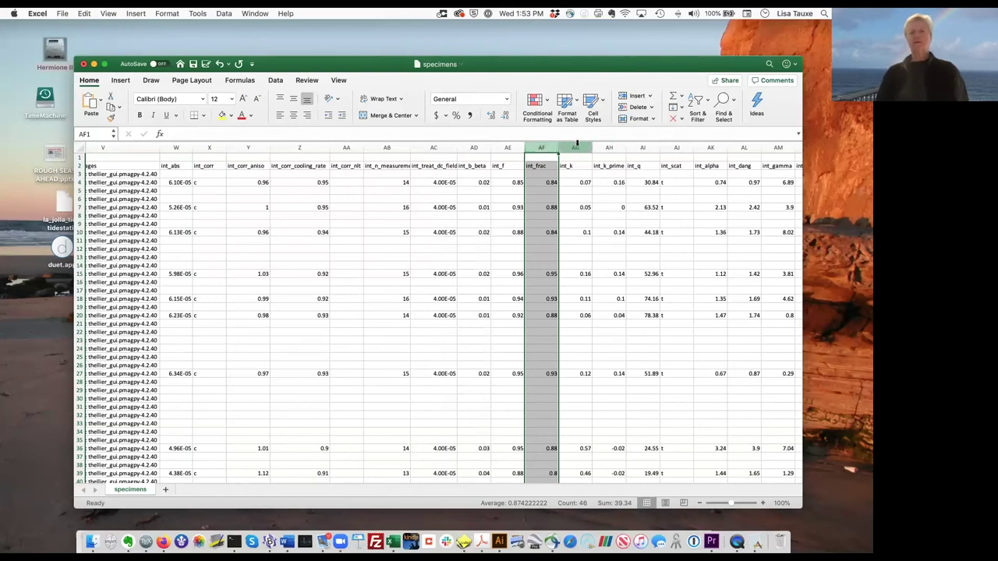
click(576, 146)
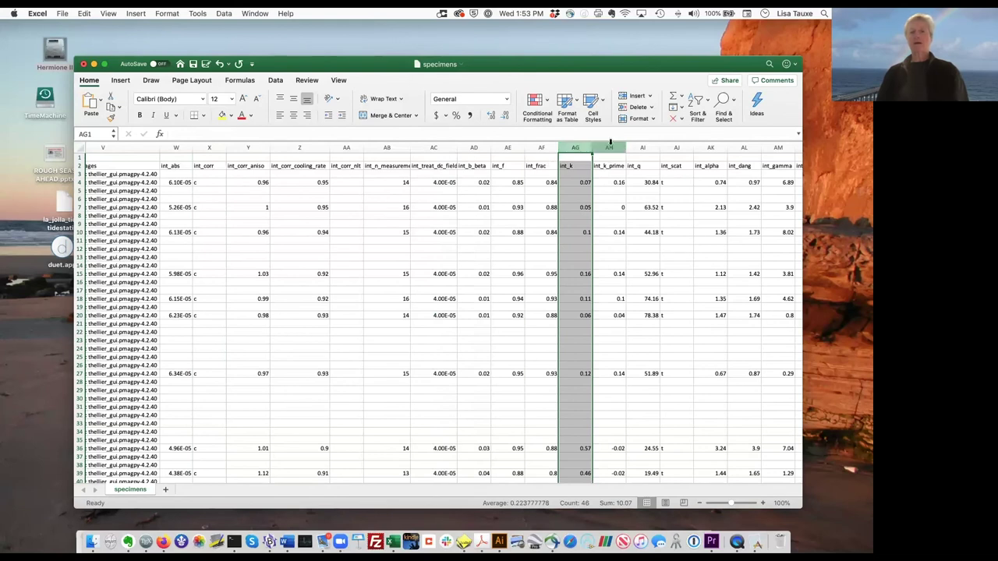
click(610, 146)
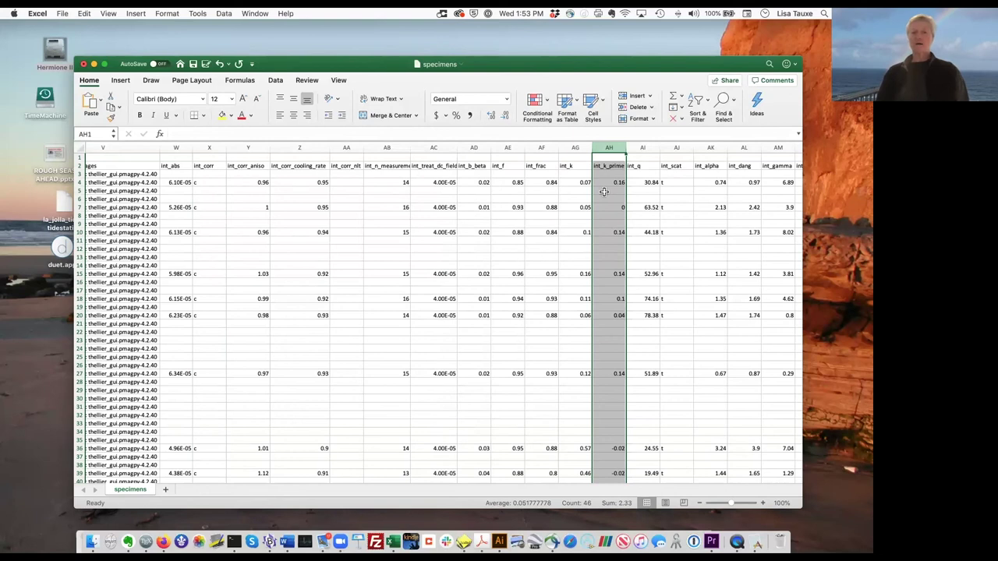
click(643, 147)
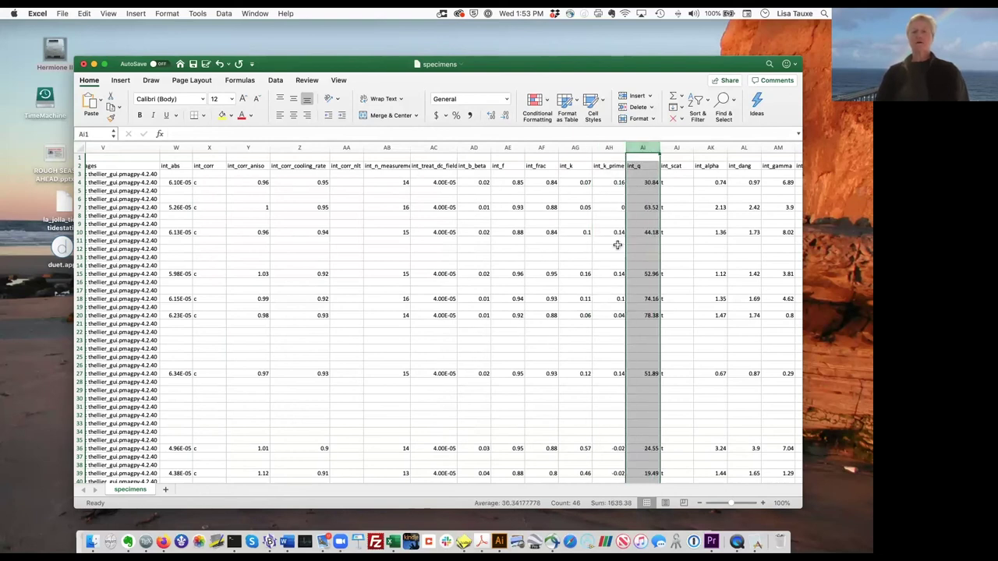
Examine the int_scat, int_dang and int_gamma columns of the specimens table.
scroll(621, 267, right, 5)
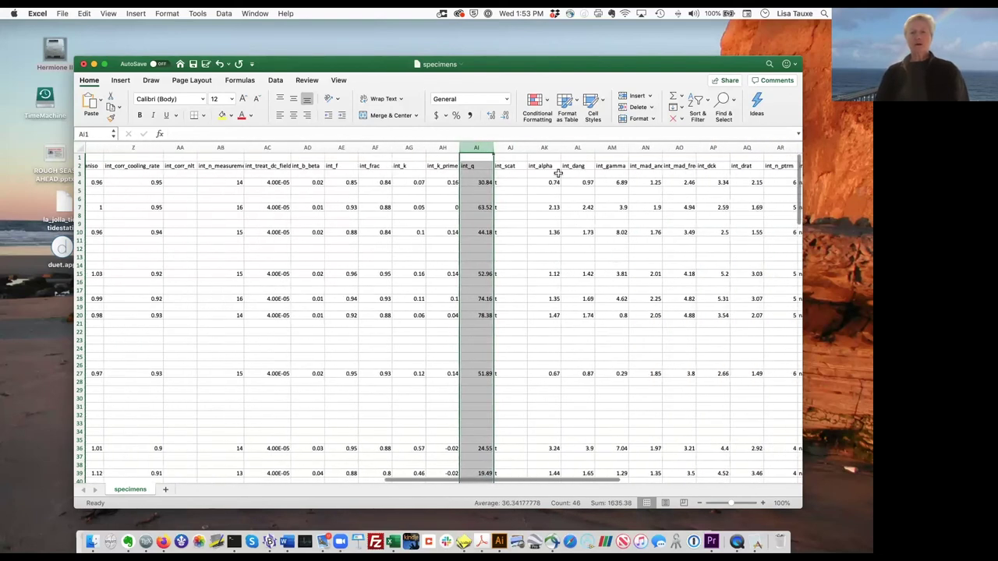
click(508, 148)
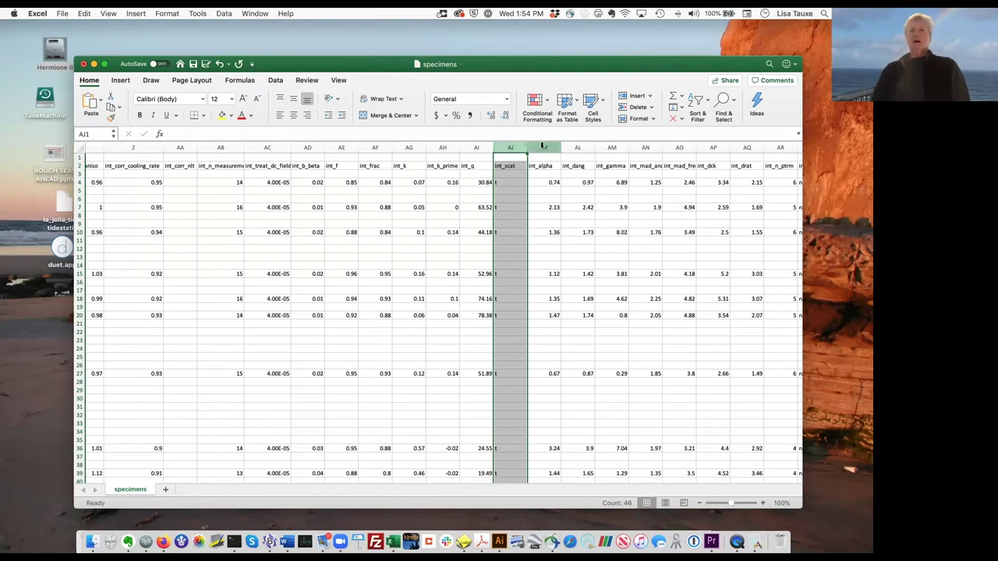
click(578, 145)
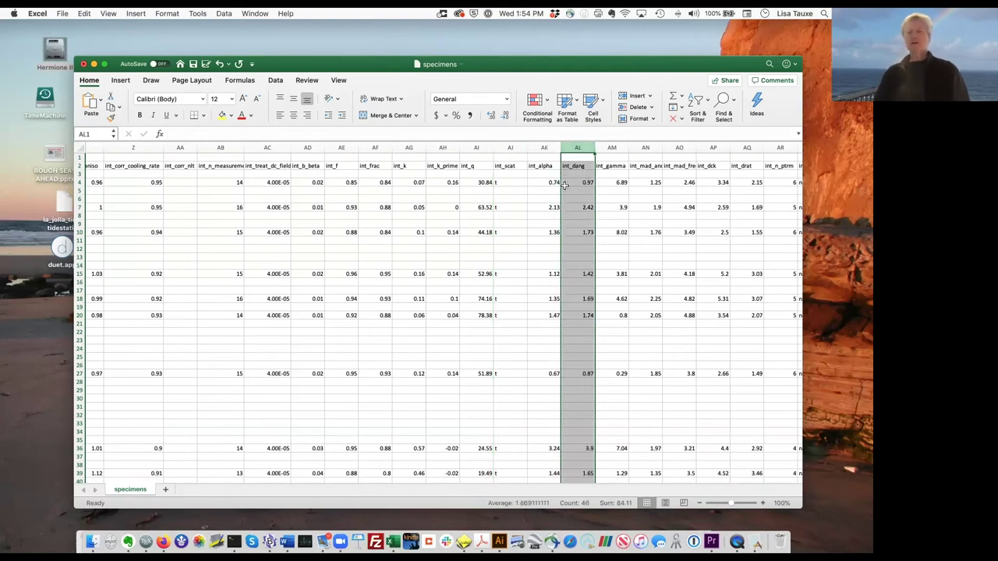
scroll(564, 185, right, 3)
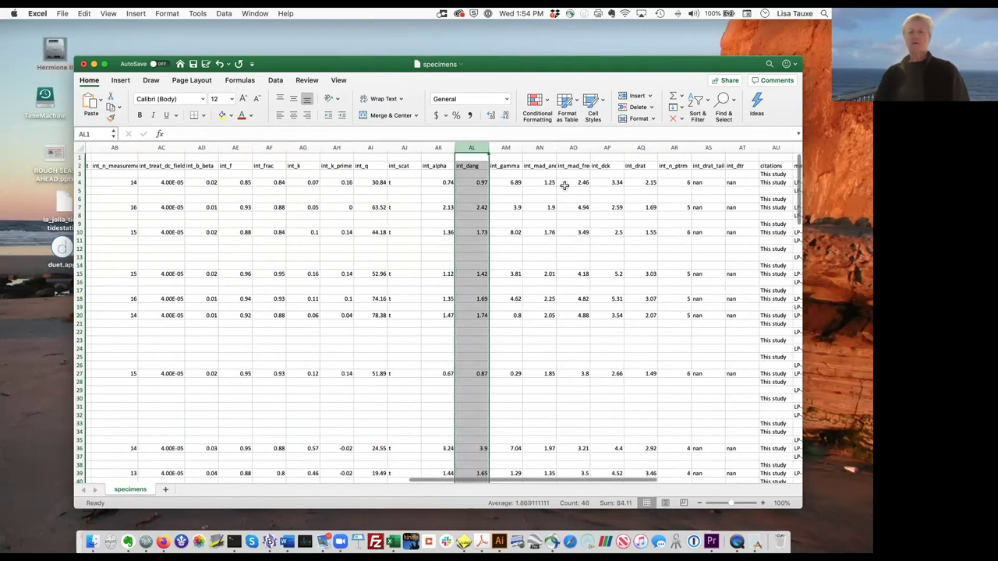
scroll(564, 185, right, 1)
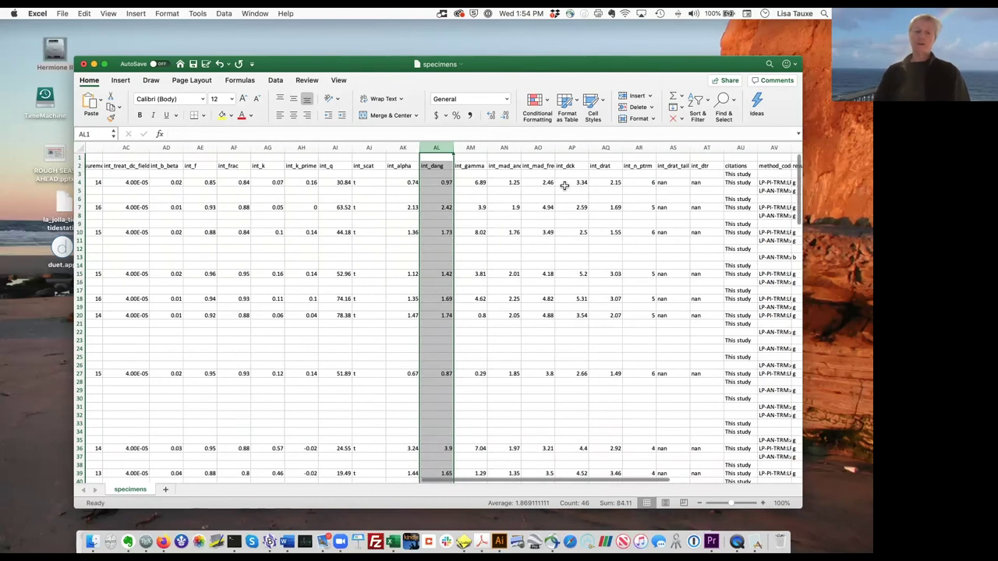
click(476, 147)
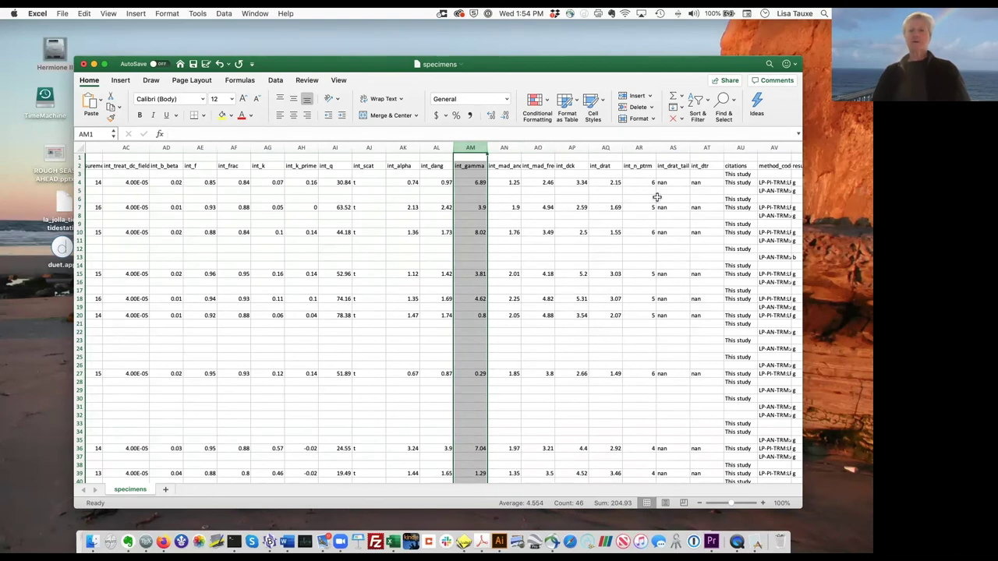
Widen the method_codes column of the specimens table and check the method codes and the result_quality flag in row 13.
scroll(657, 198, right, 5)
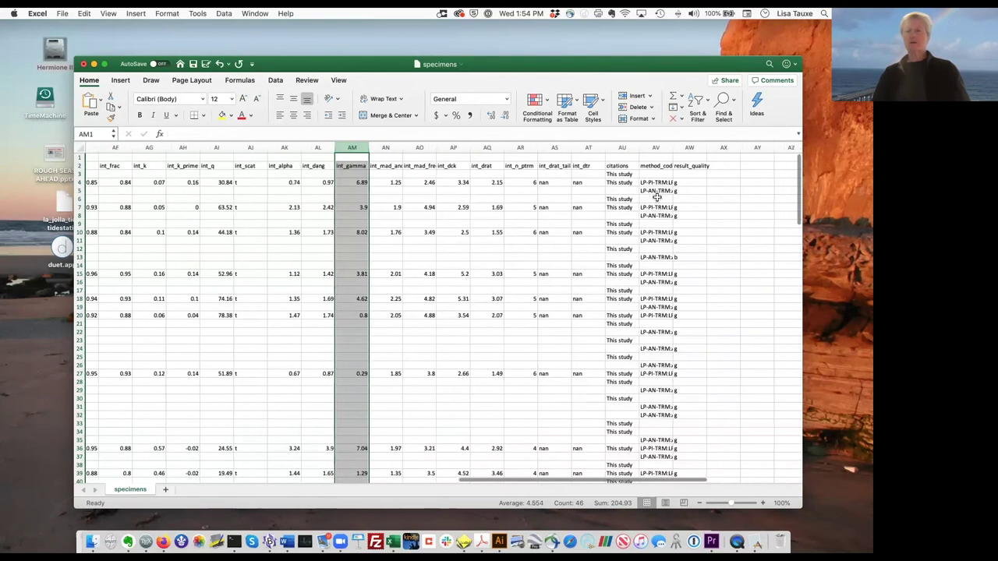
scroll(657, 198, right, 2)
drag(684, 145, 711, 146)
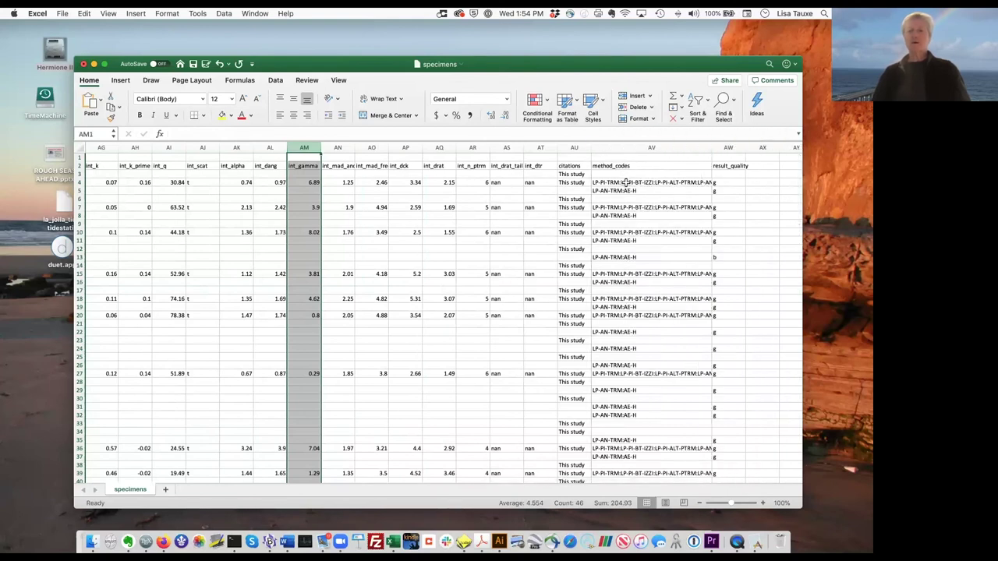
scroll(625, 182, right, 4)
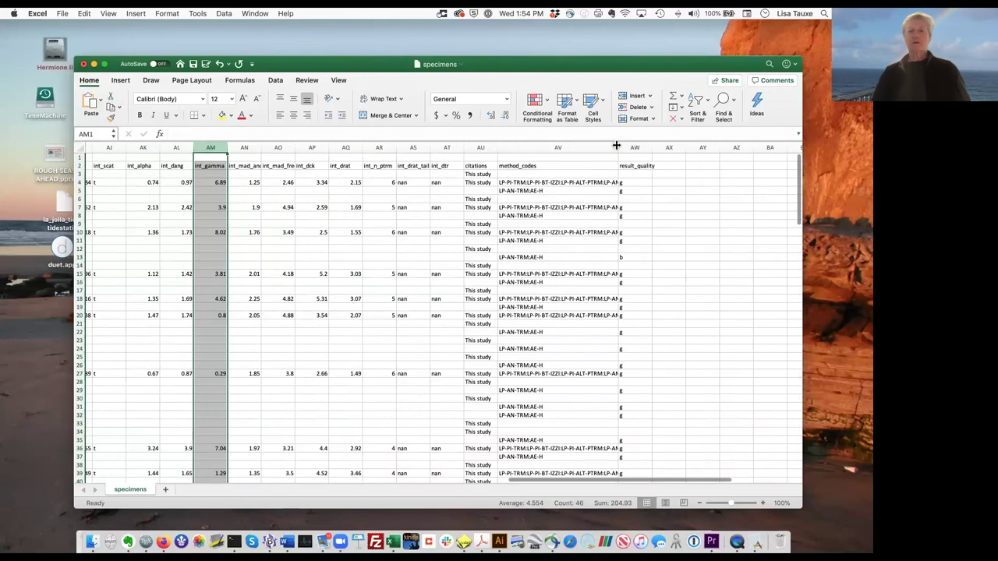
drag(616, 146, 700, 147)
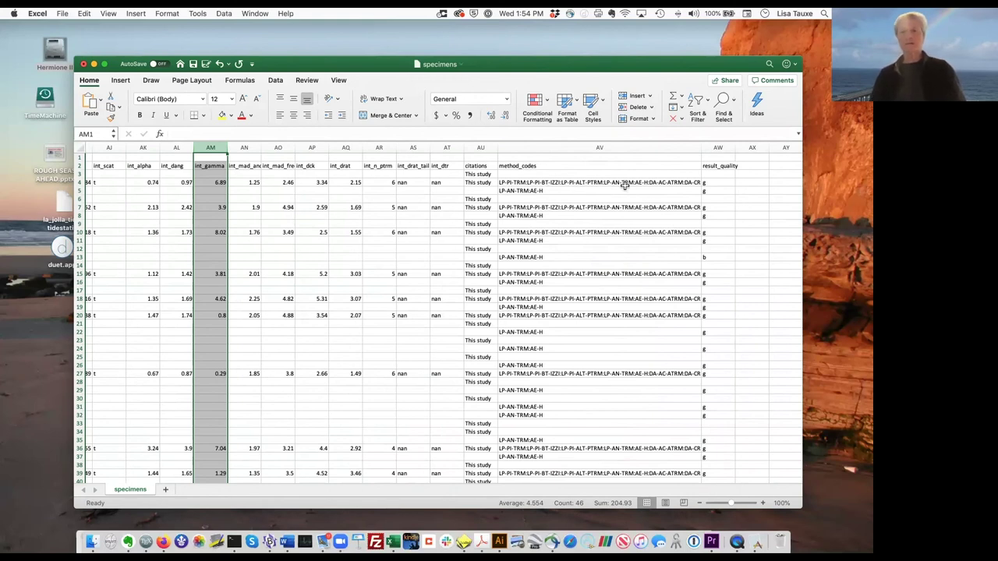
scroll(617, 186, right, 2)
scroll(616, 185, right, 1)
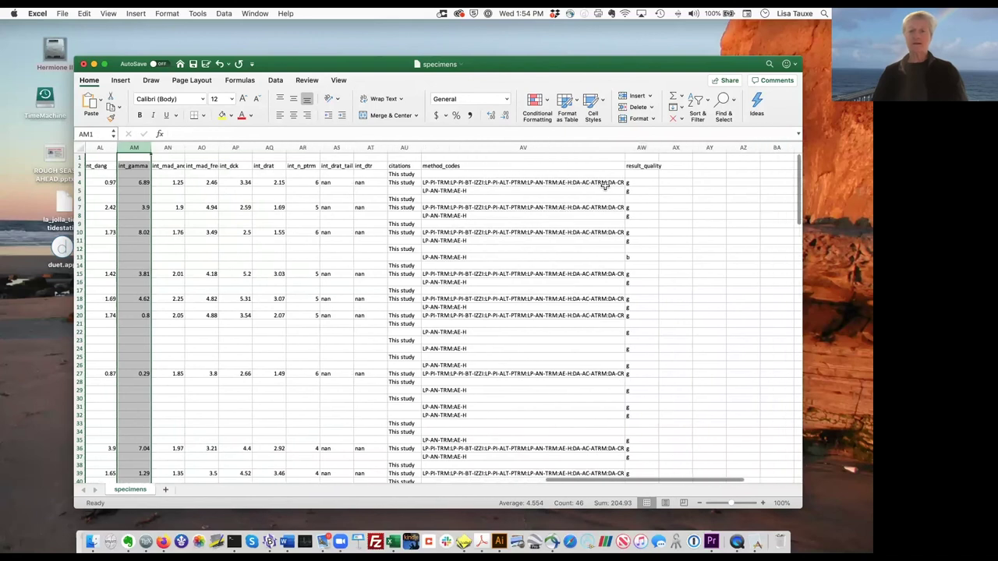
scroll(589, 191, right, 2)
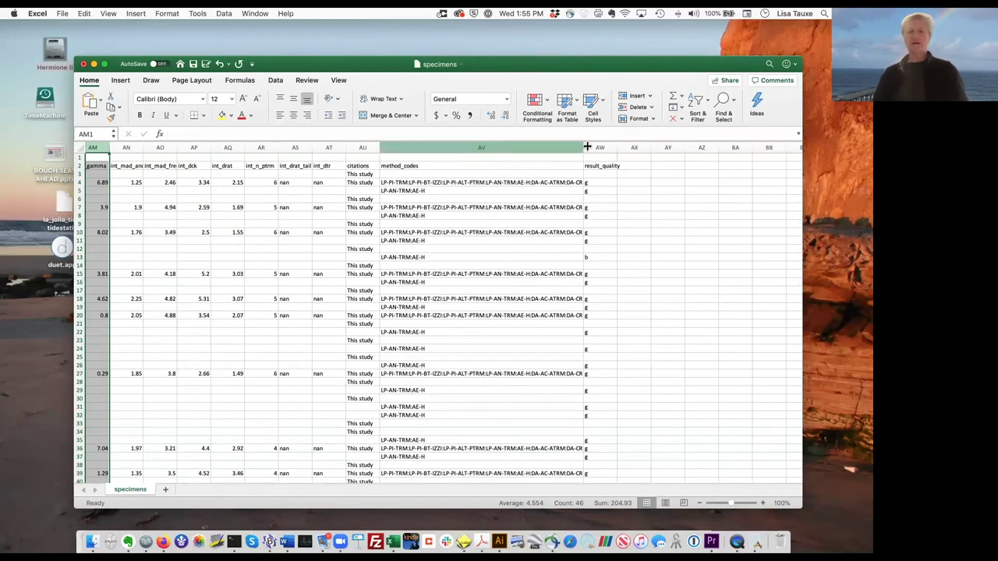
click(593, 256)
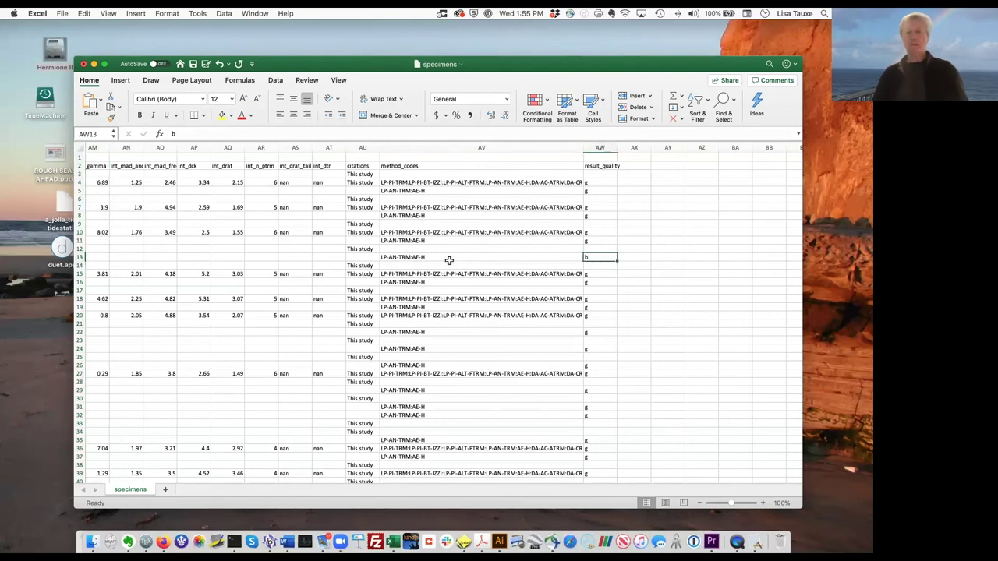
Return to the first columns of the specimens table and close specimens.txt without saving the changes.
scroll(449, 261, left, 15)
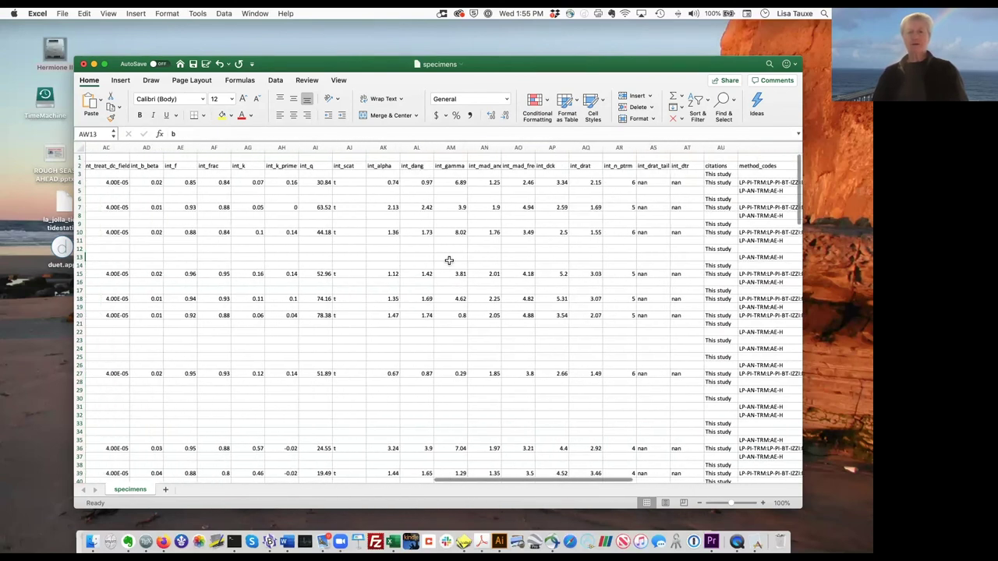
scroll(449, 262, left, 10)
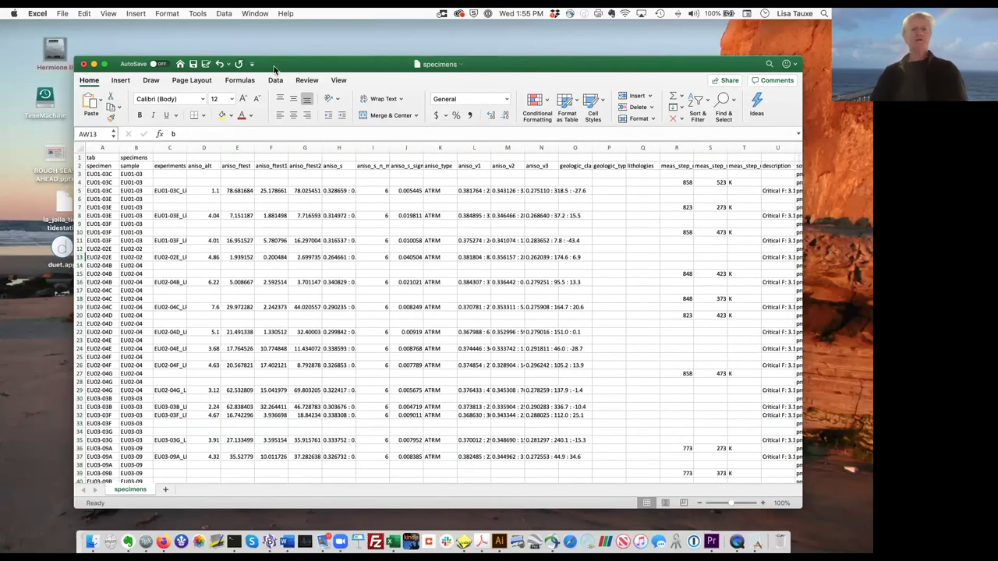
click(83, 64)
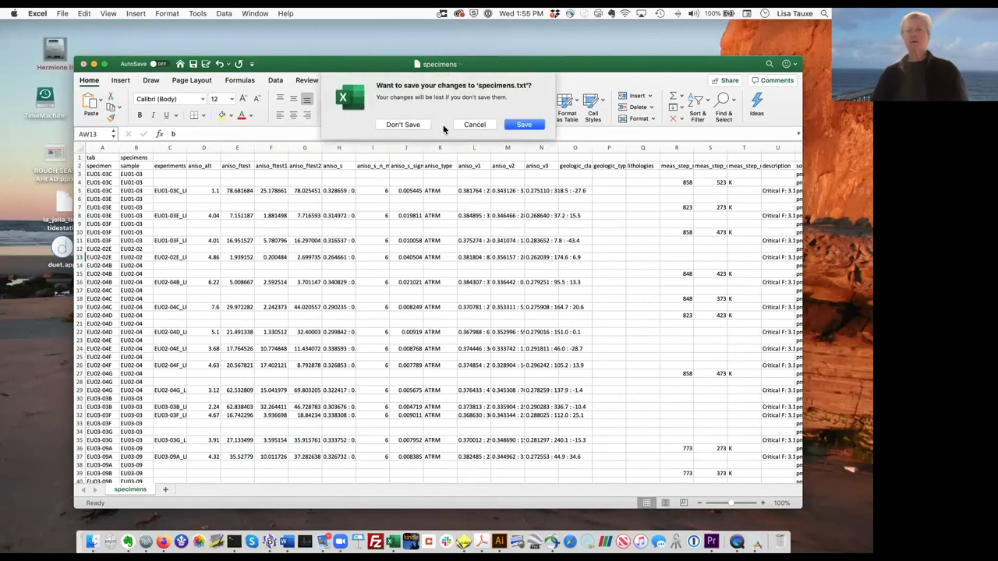
click(407, 125)
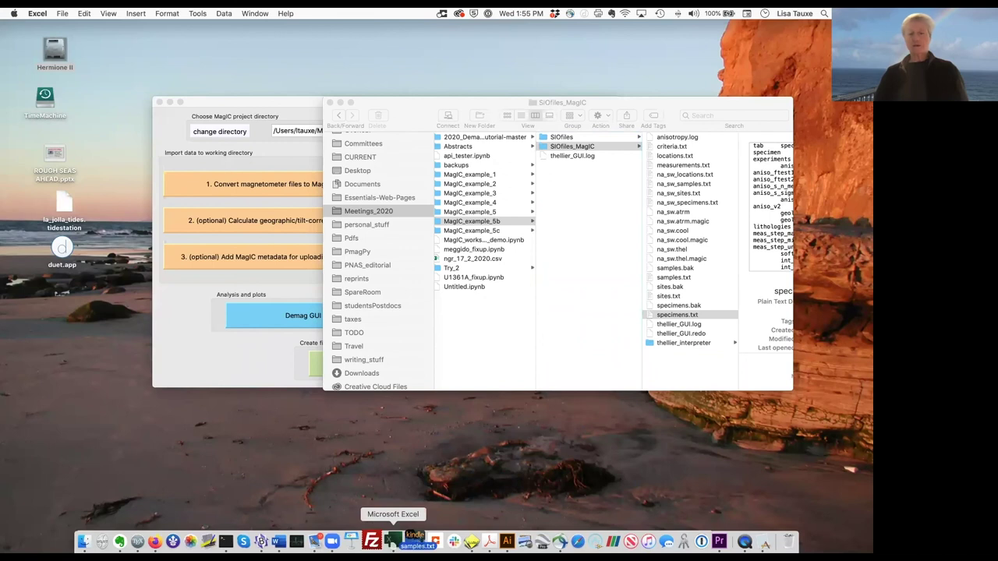
Open samples.txt in Excel and widen the cooling_rate column to check the cooling rate of the first EU01-03 row.
click(391, 540)
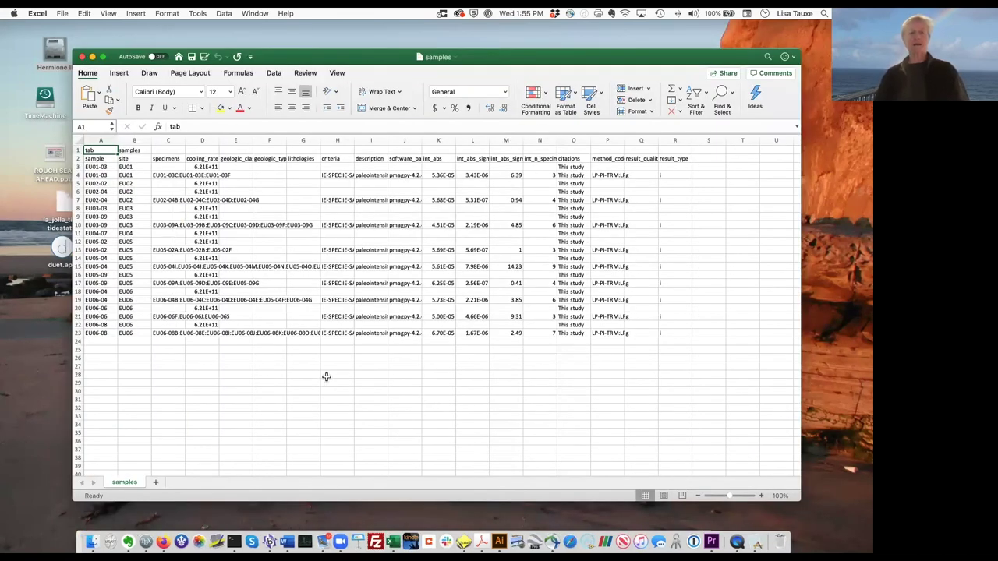
click(78, 166)
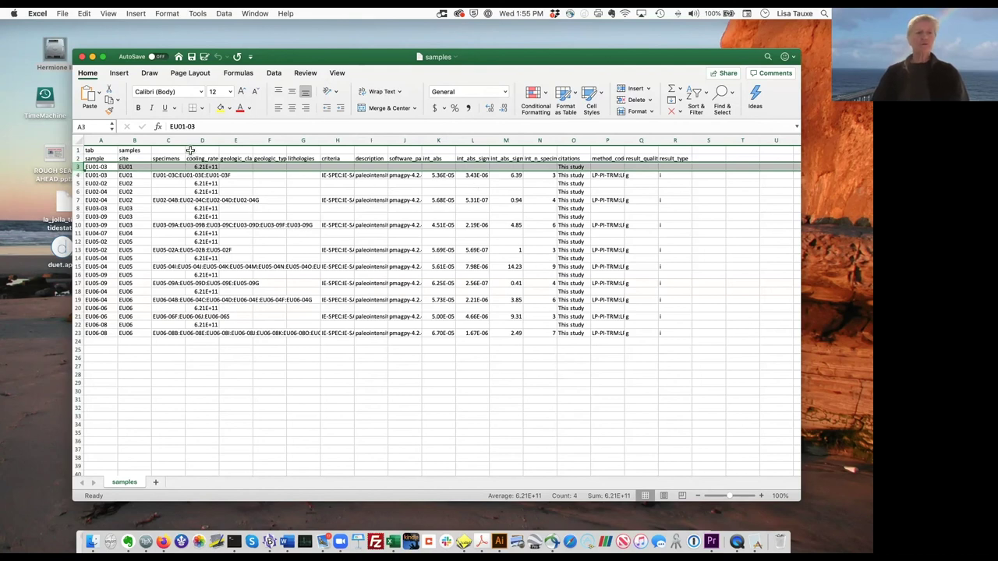
drag(218, 139, 263, 140)
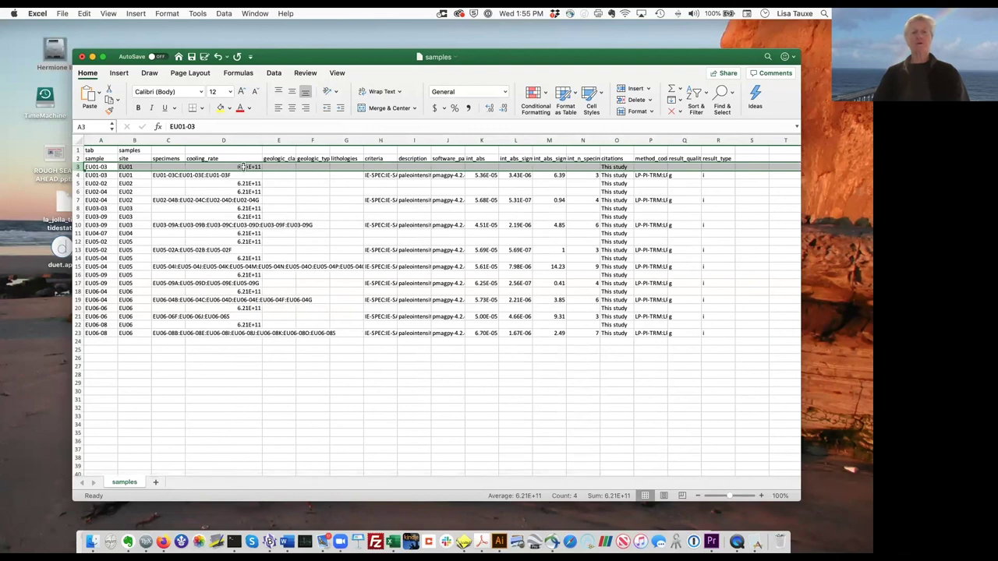
click(244, 167)
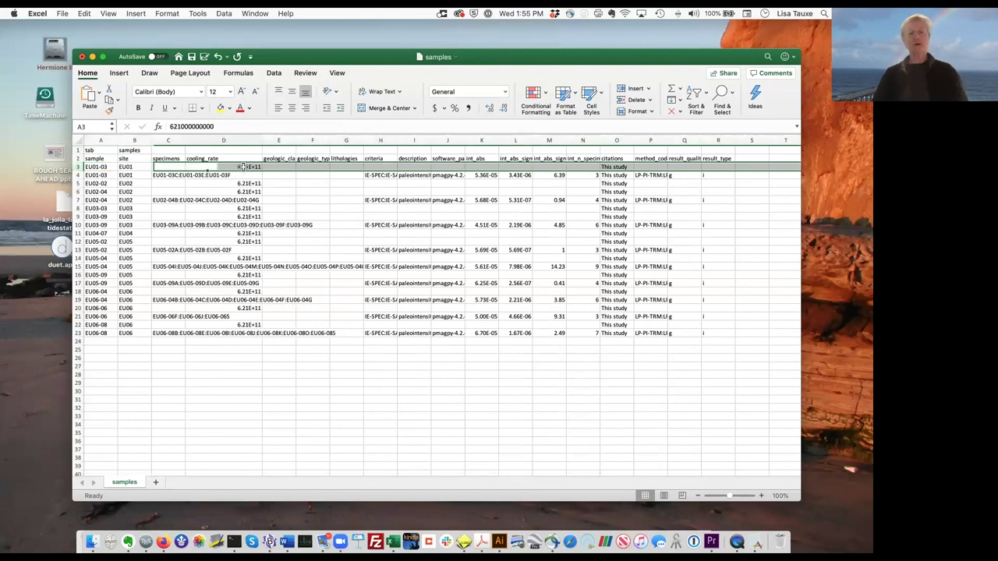
Select the second EU01-03 row and widen the specimens and description columns to read its full entries.
click(77, 174)
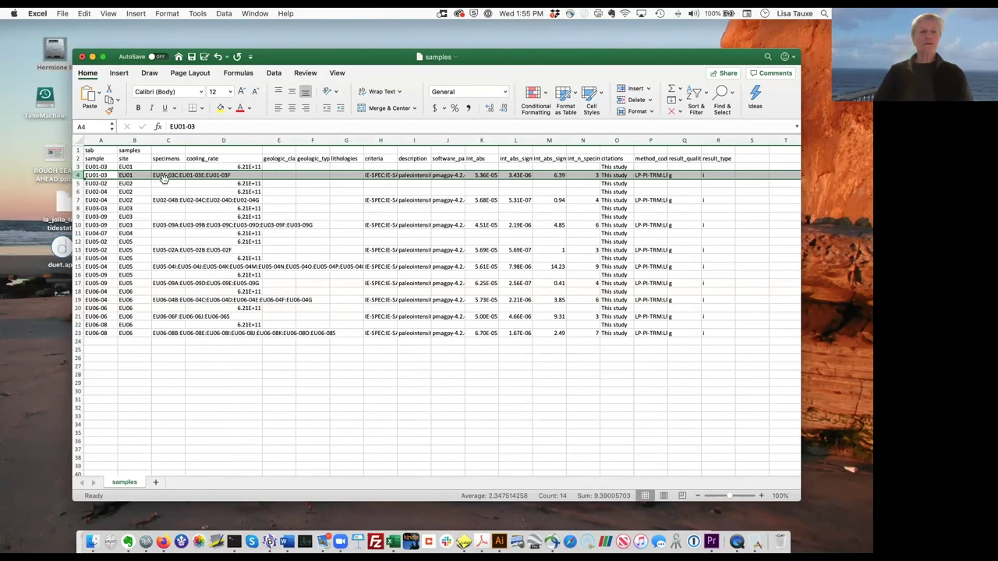
drag(184, 138, 333, 138)
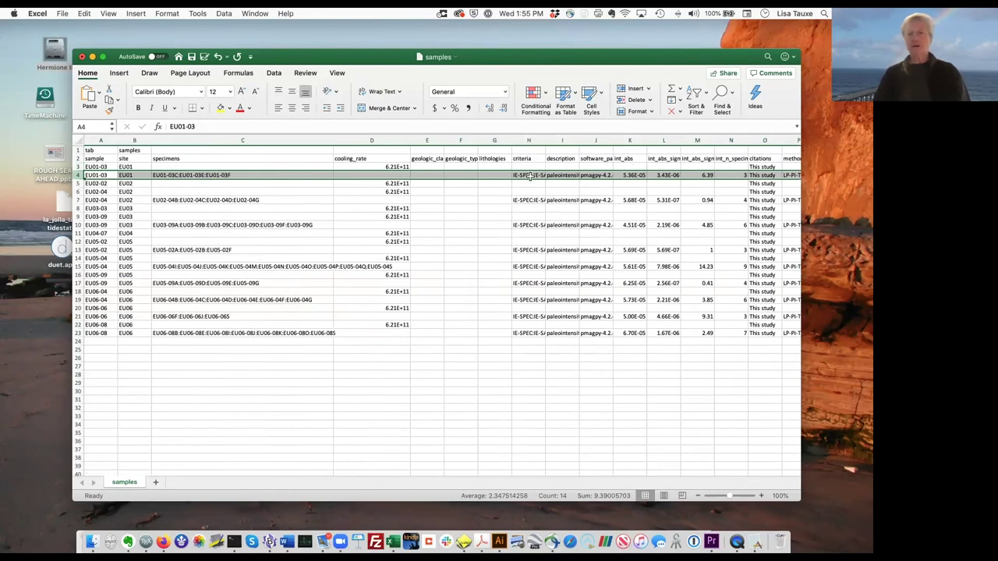
scroll(530, 177, right, 5)
scroll(530, 176, right, 3)
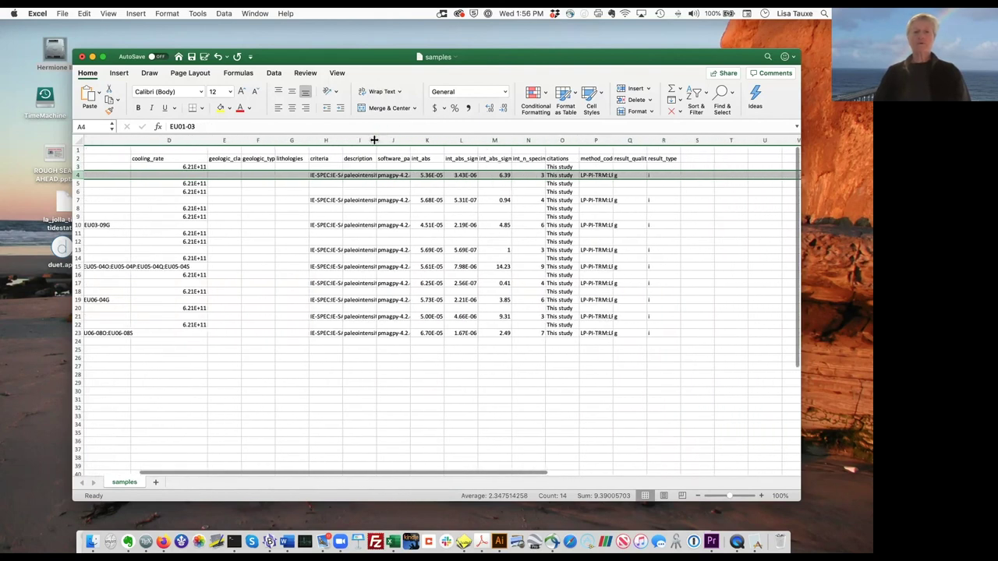
drag(374, 139, 458, 141)
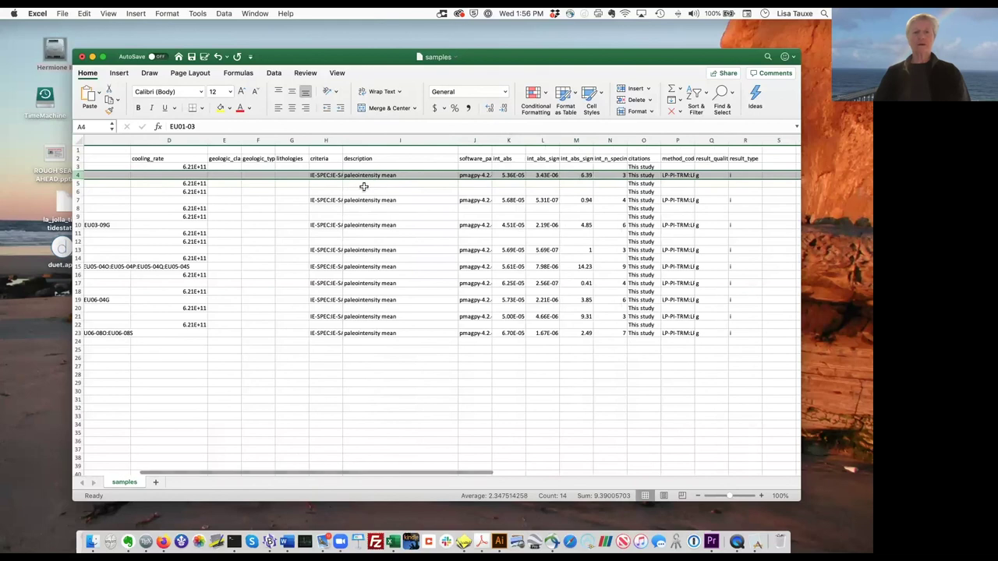
Examine the samples' int_abs and int_n_specimens columns, and widen the method_codes column to read the codes.
scroll(363, 187, right, 5)
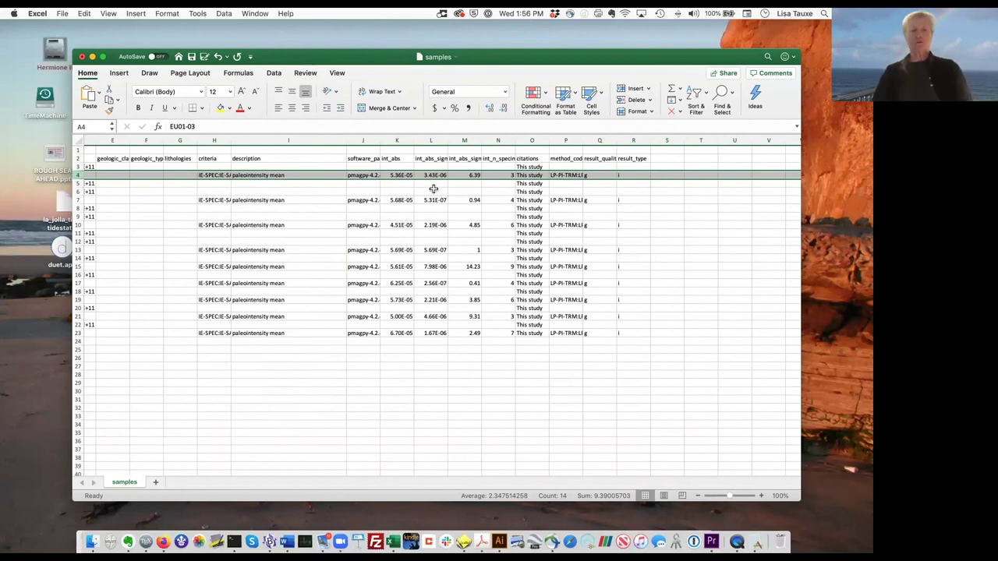
scroll(434, 189, left, 5)
scroll(434, 188, right, 4)
scroll(433, 188, right, 3)
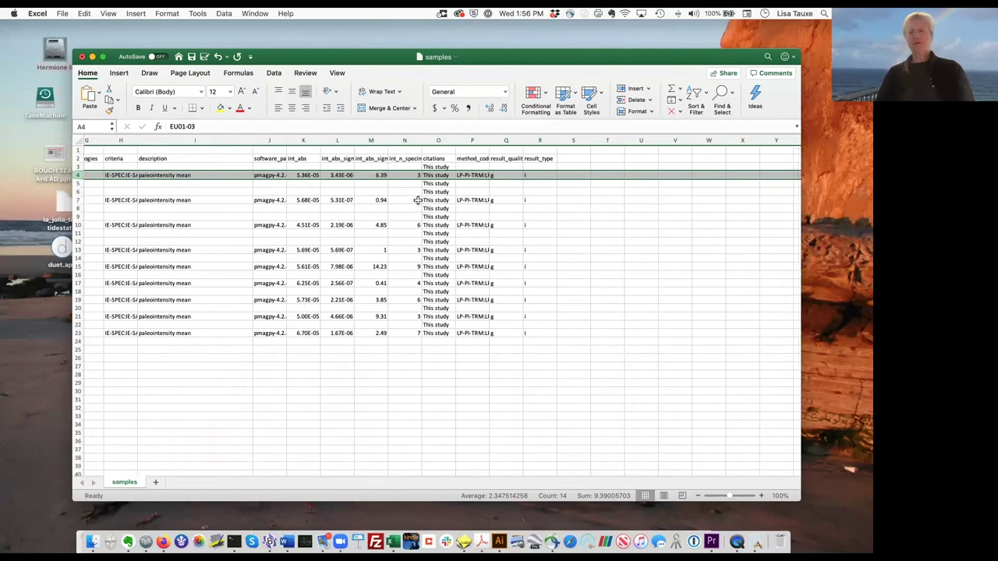
drag(488, 140, 582, 141)
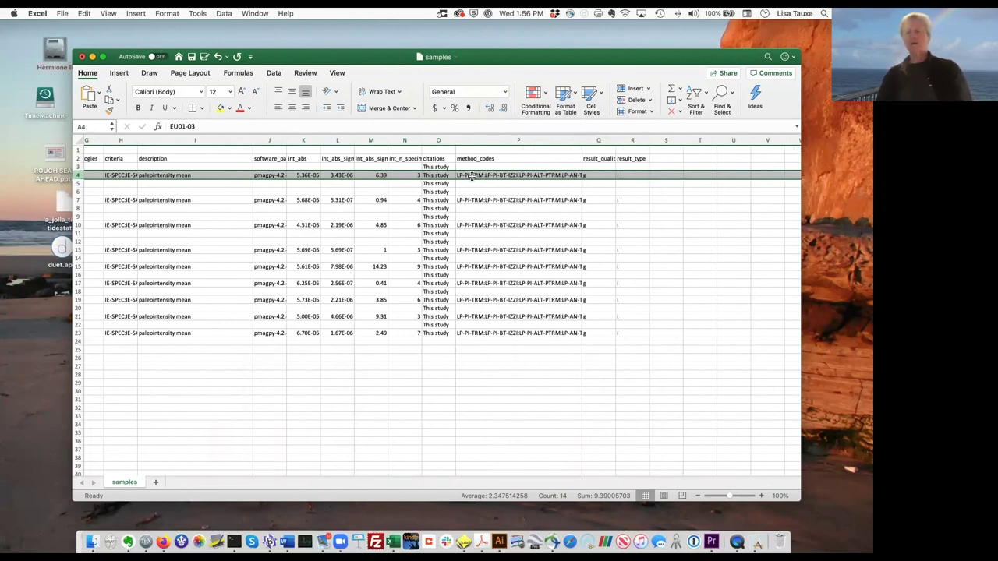
Close samples.txt without saving the changes, and close the reopened copy of the samples table.
scroll(471, 175, left, 10)
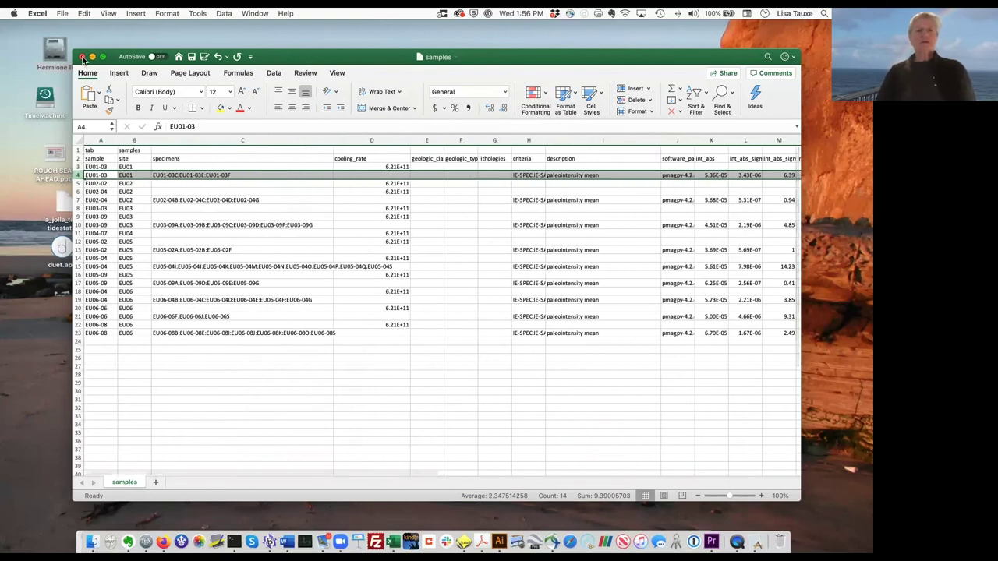
click(81, 58)
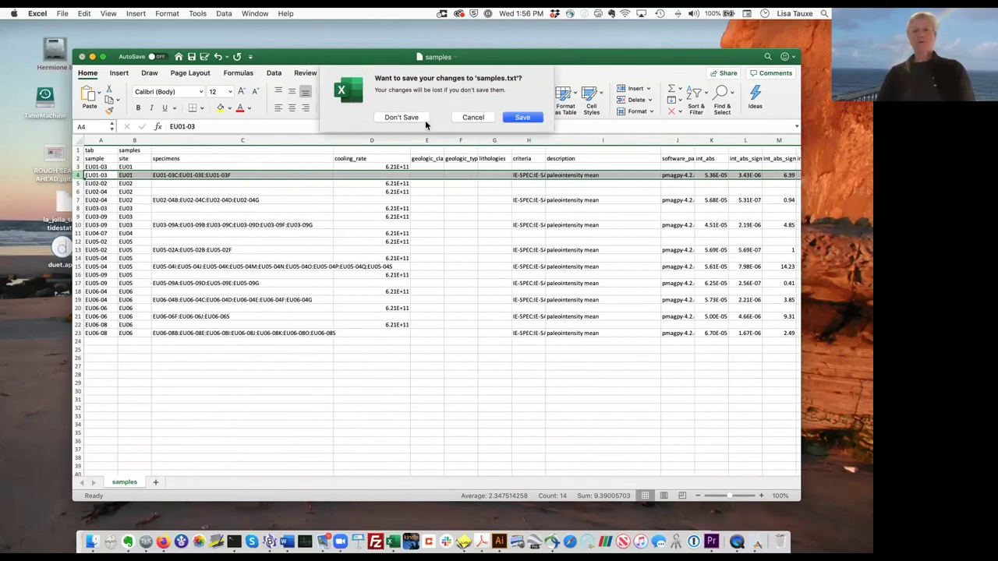
click(401, 117)
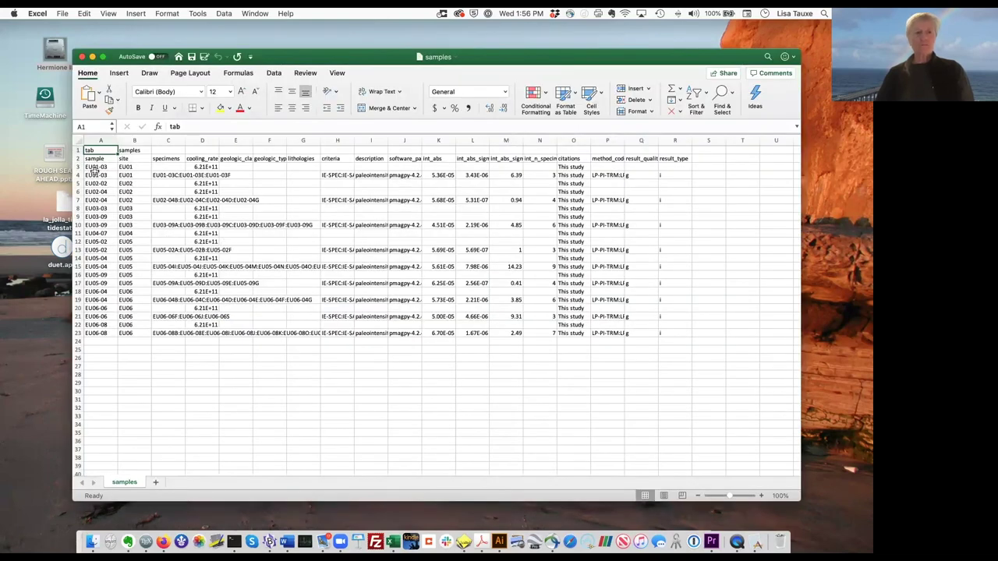
click(83, 60)
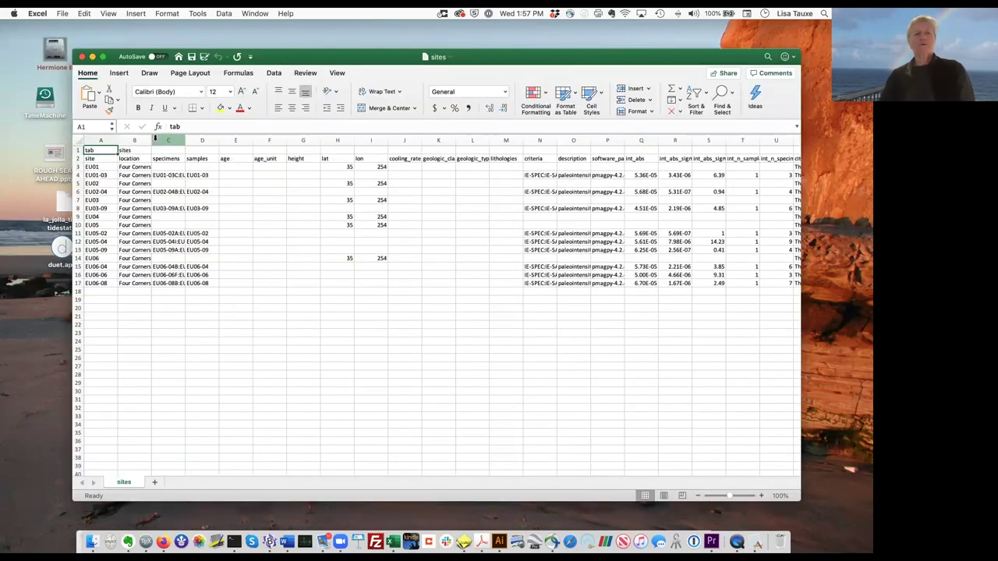
Widen the location column of the sites table and examine its lat, lon, int_abs, vadm and vadm_sigma columns.
drag(152, 140, 256, 140)
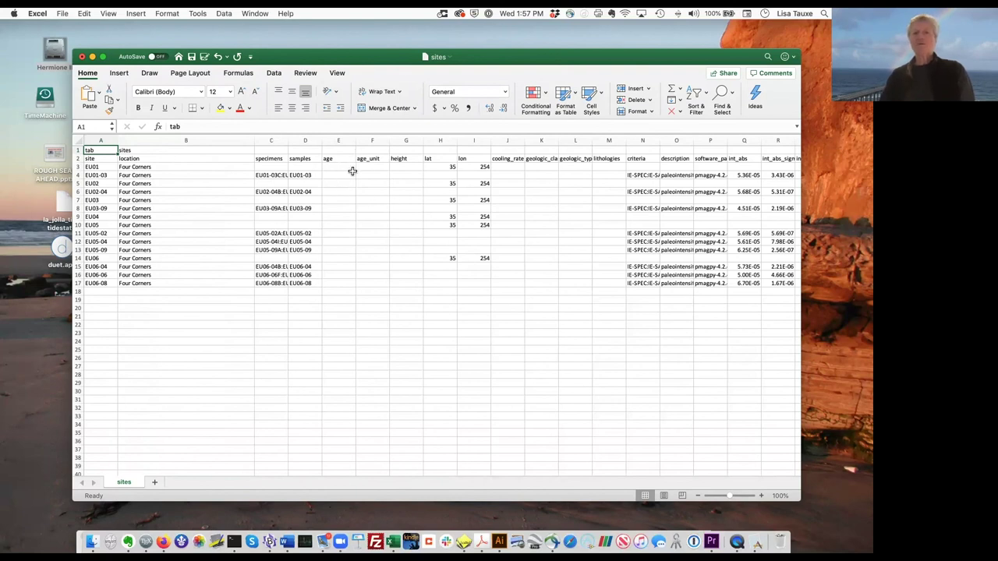
scroll(450, 304, right, 1)
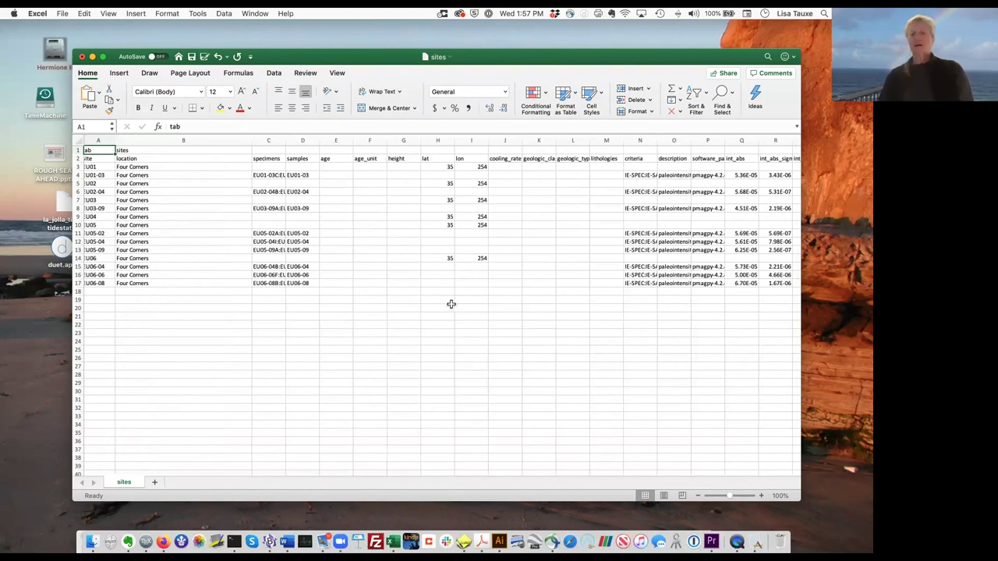
scroll(451, 304, right, 5)
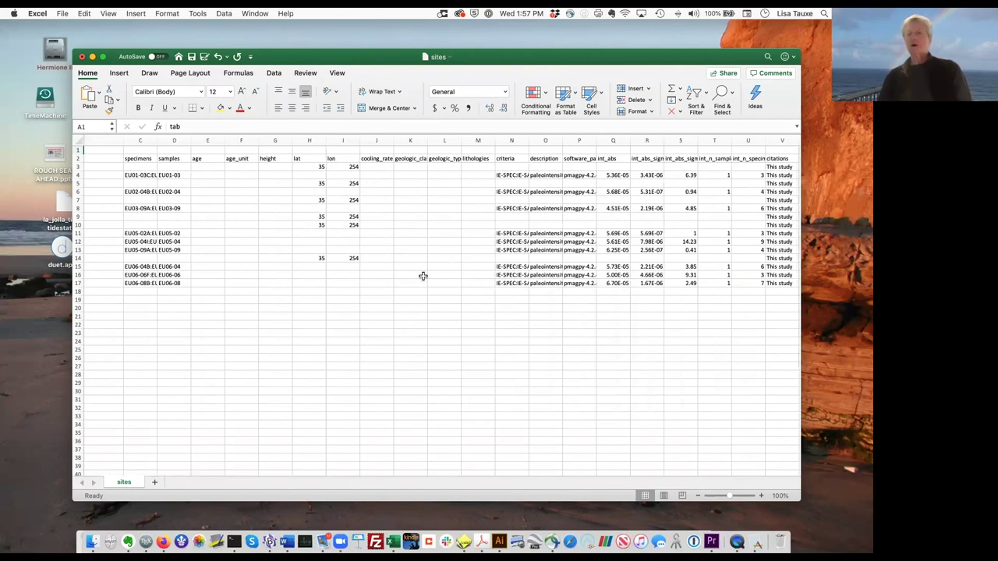
scroll(423, 276, right, 5)
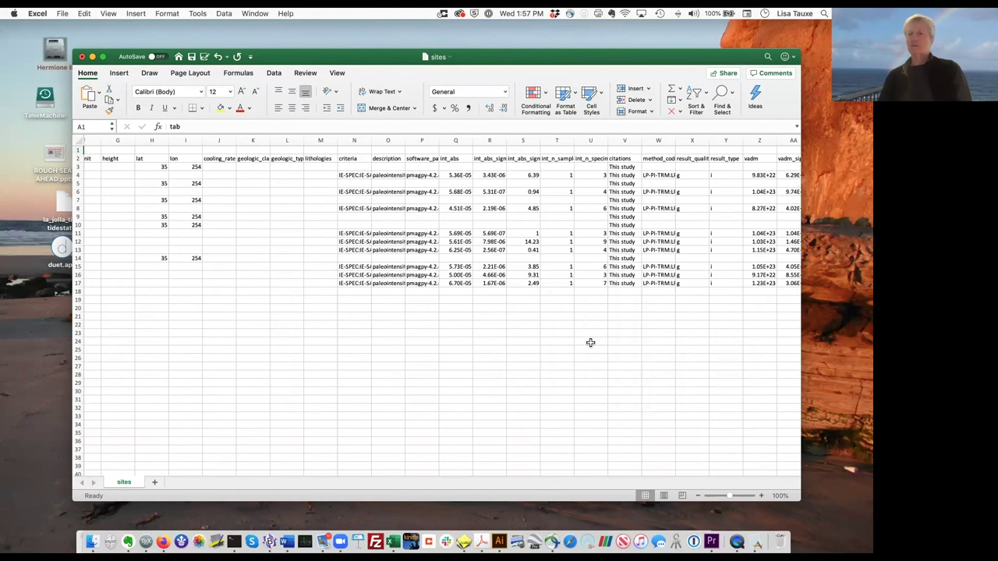
scroll(590, 342, right, 3)
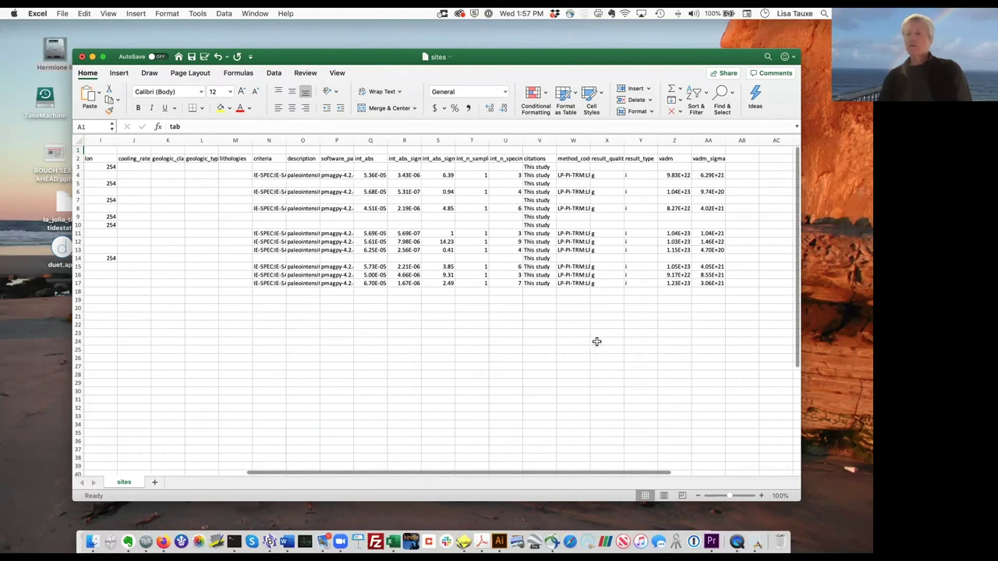
scroll(139, 191, left, 2)
scroll(139, 191, right, 4)
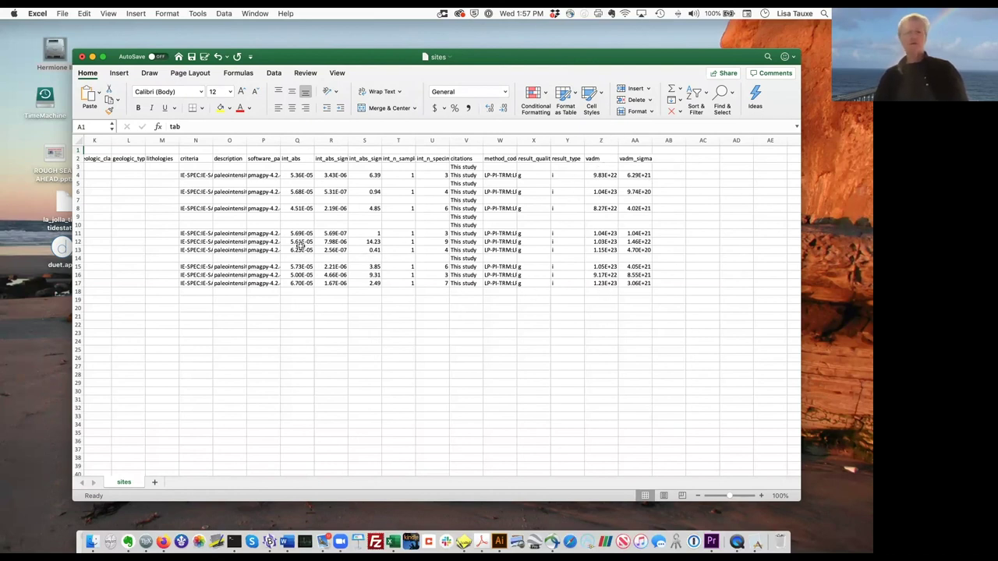
Return to the first columns of the sites table and close sites.txt without saving the changes.
scroll(301, 245, left, 10)
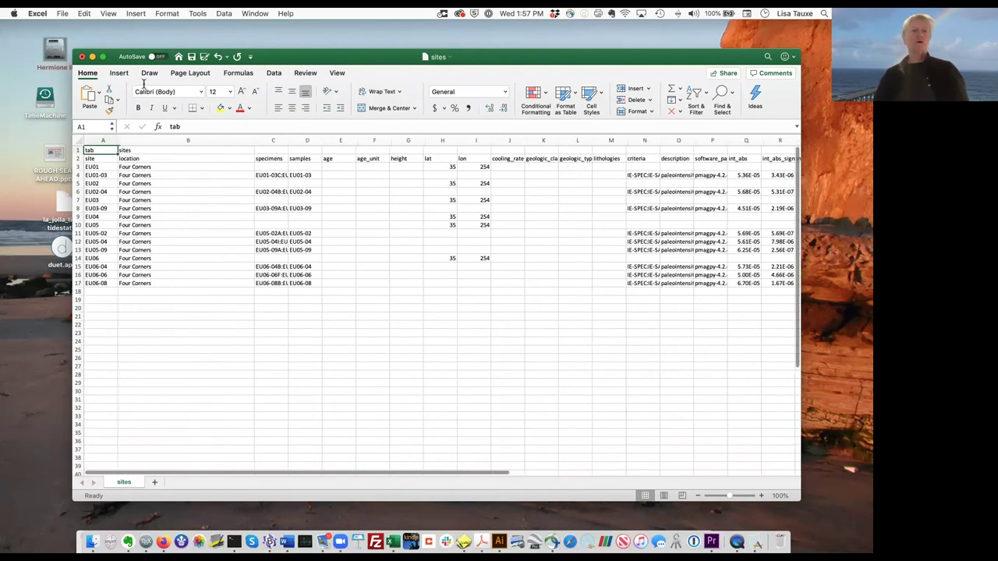
click(82, 56)
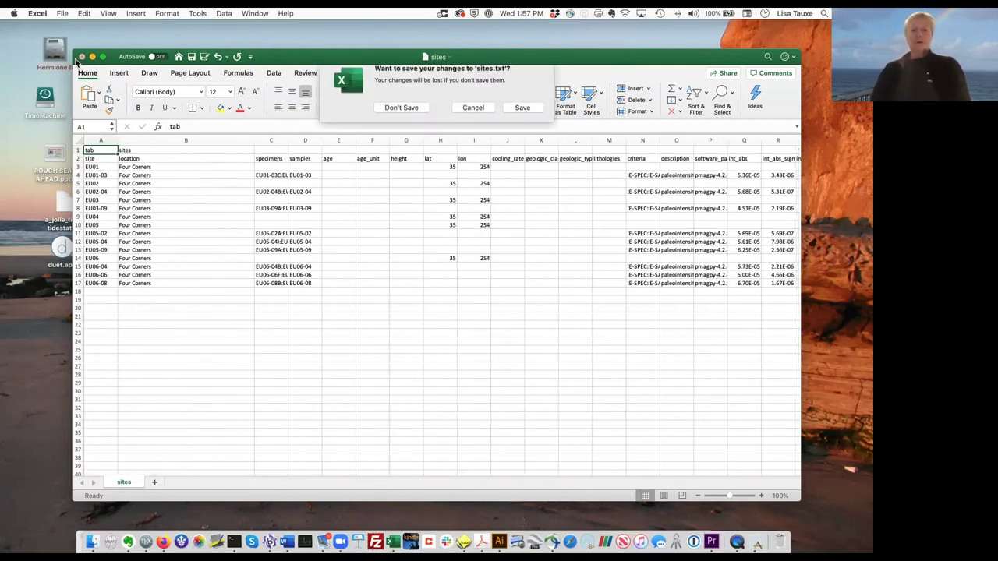
click(401, 118)
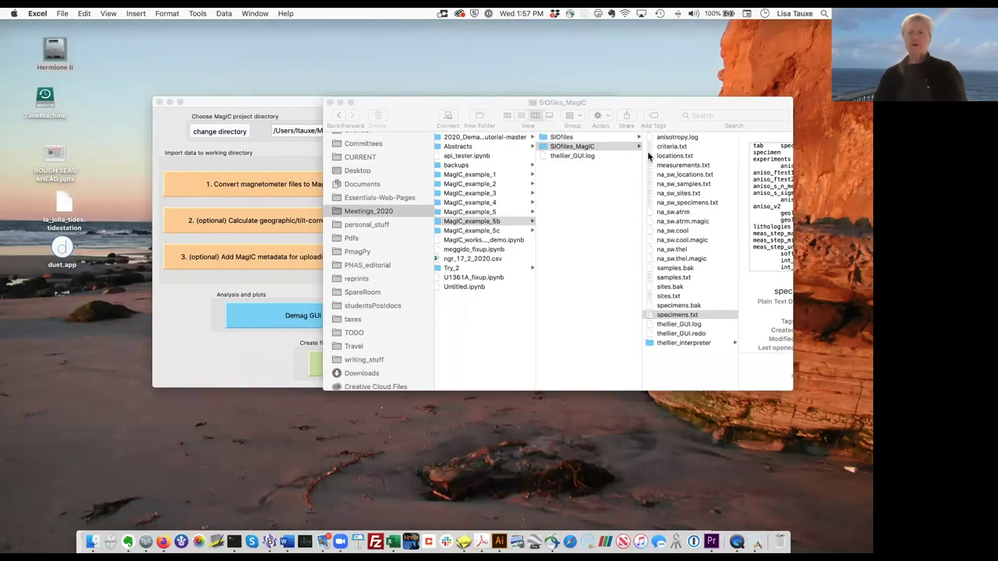
Close the SIOfiles_MagIC folder window and switch to the Pmag GUI main window.
mouse_move(649, 156)
mouse_down()
mouse_move(436, 540)
mouse_move(323, 542)
mouse_move(398, 544)
mouse_move(679, 218)
mouse_move(649, 158)
mouse_up()
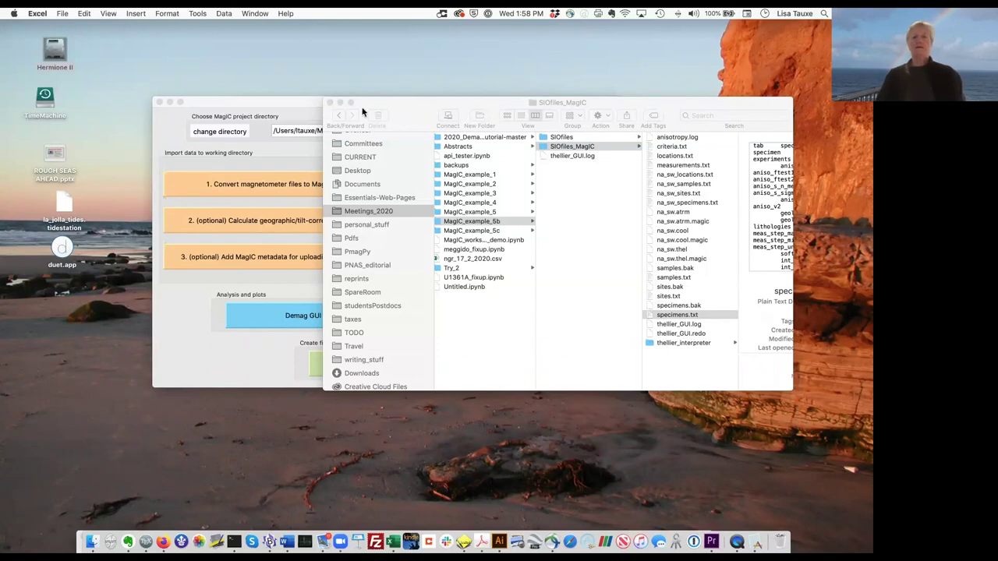
click(329, 102)
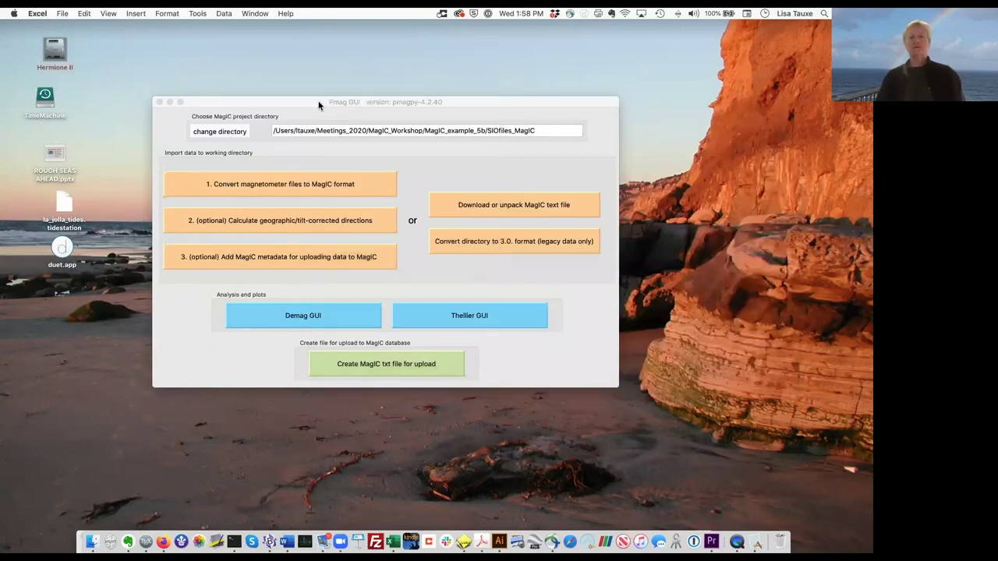
click(294, 102)
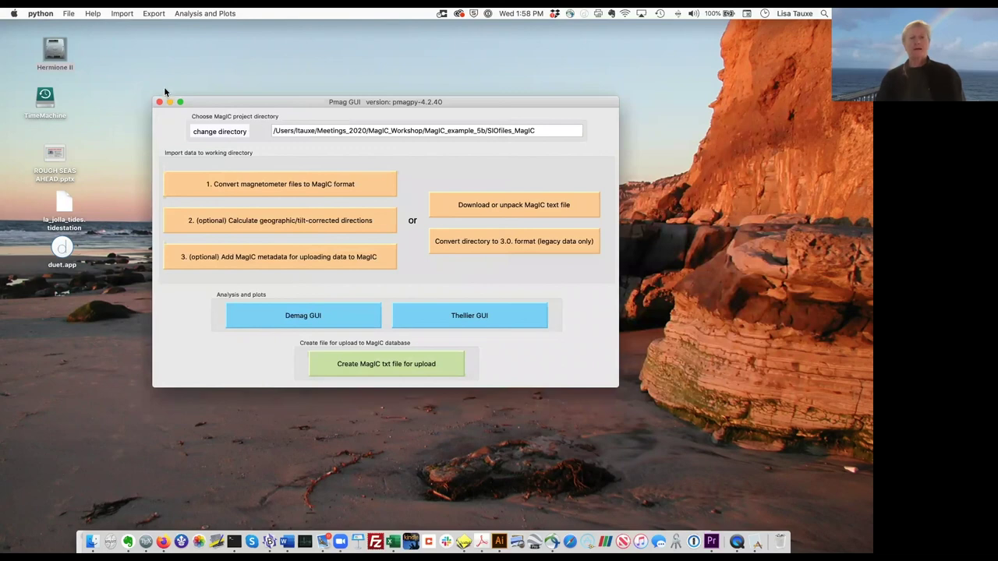